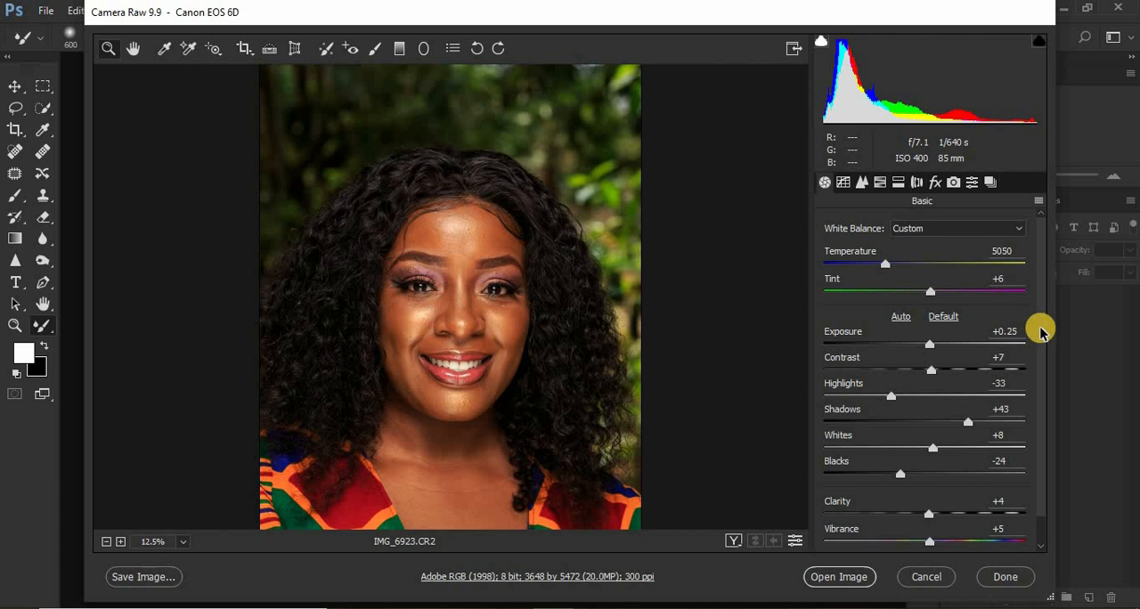
Review the Basic adjustments and choose Camera Landscape as the camera profile in the calibration settings.
{"action": "scroll", "coordinate": [1039, 333], "scroll_direction": "down", "scroll_amount": 1}
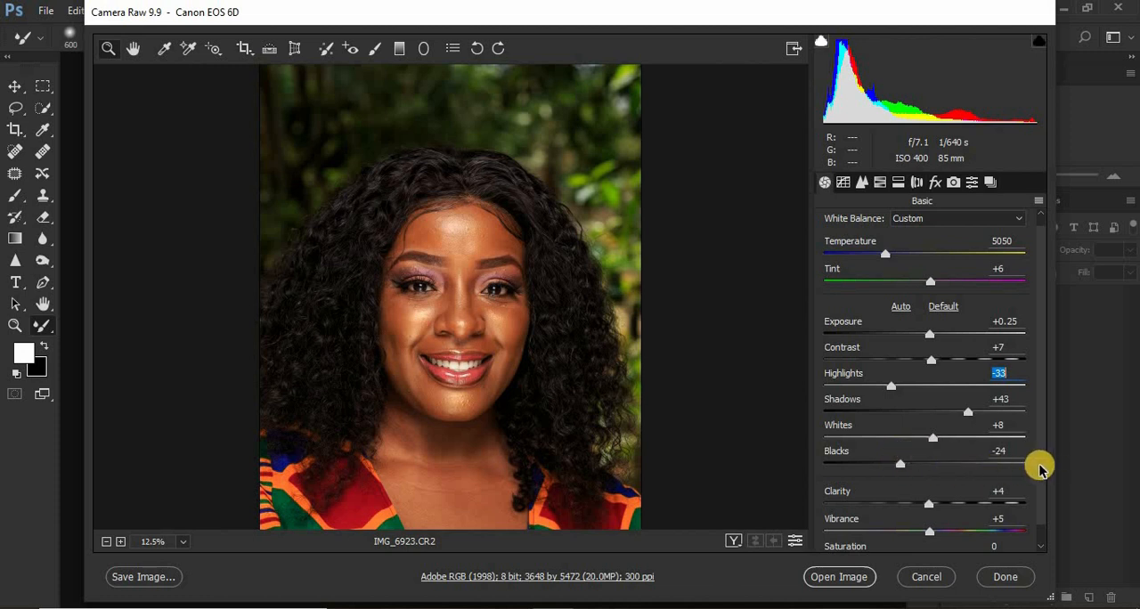
{"action": "left_click_drag", "start_coordinate": [1040, 475], "coordinate": [1041, 496]}
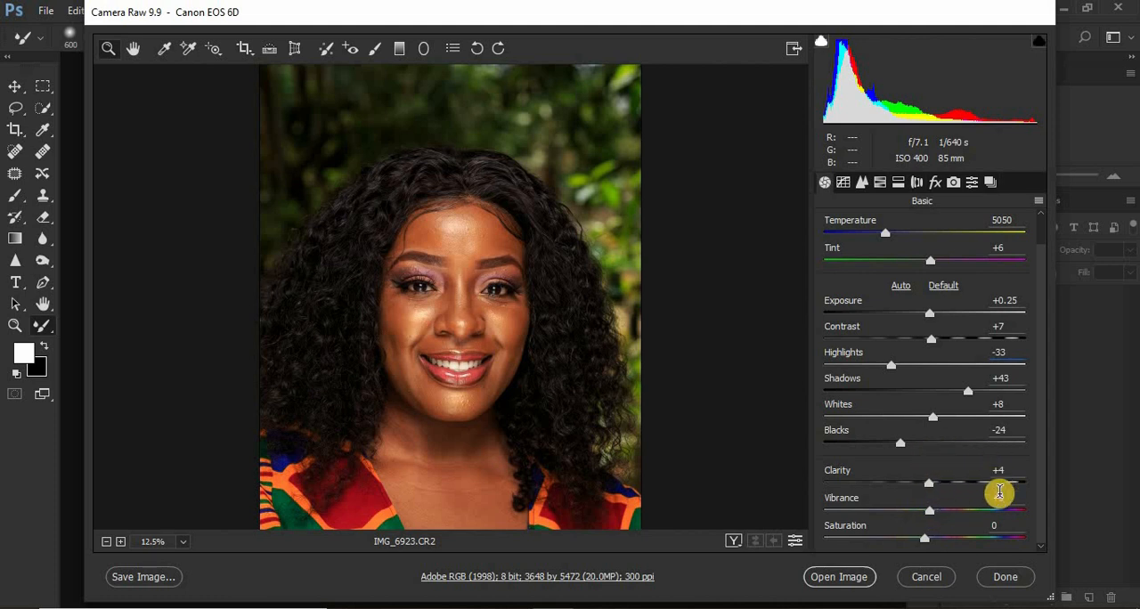
{"action": "left_click", "coordinate": [952, 185]}
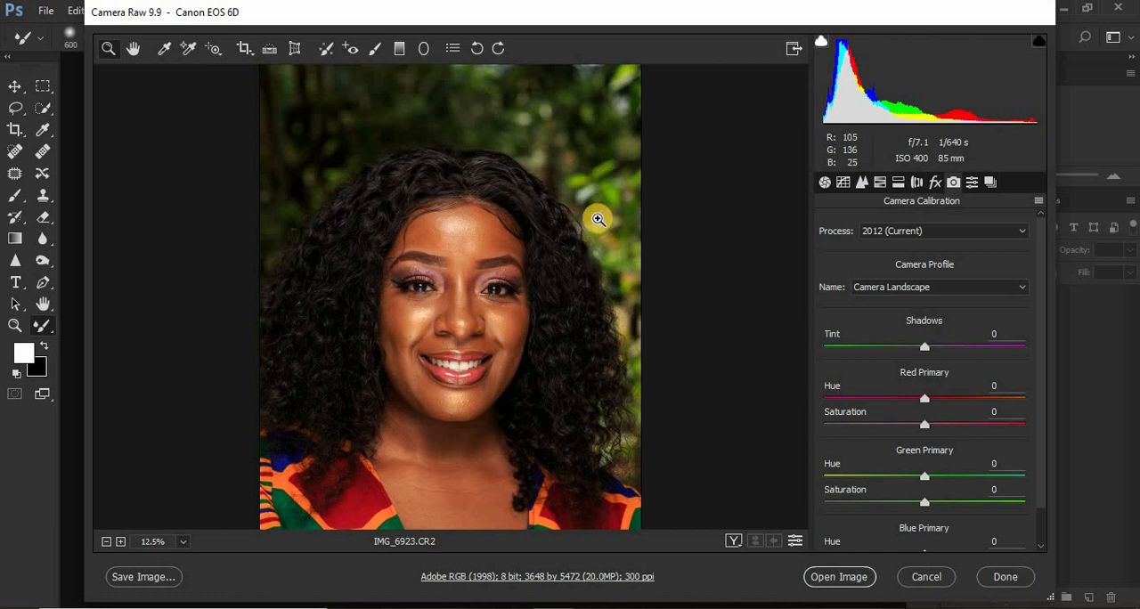
{"action": "left_click", "coordinate": [921, 289]}
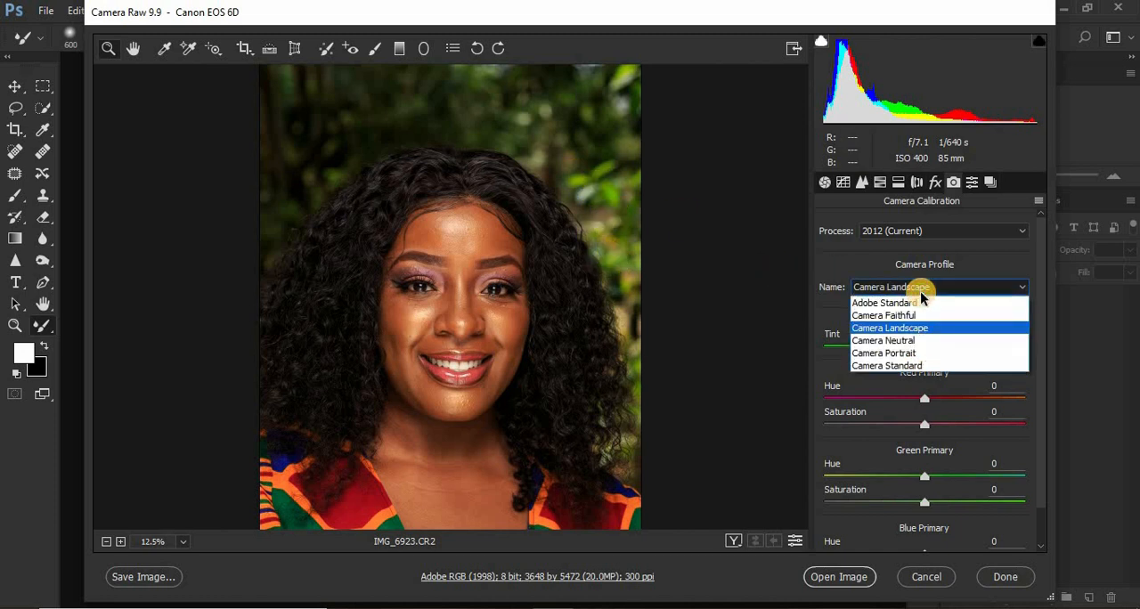
{"action": "left_click", "coordinate": [914, 329]}
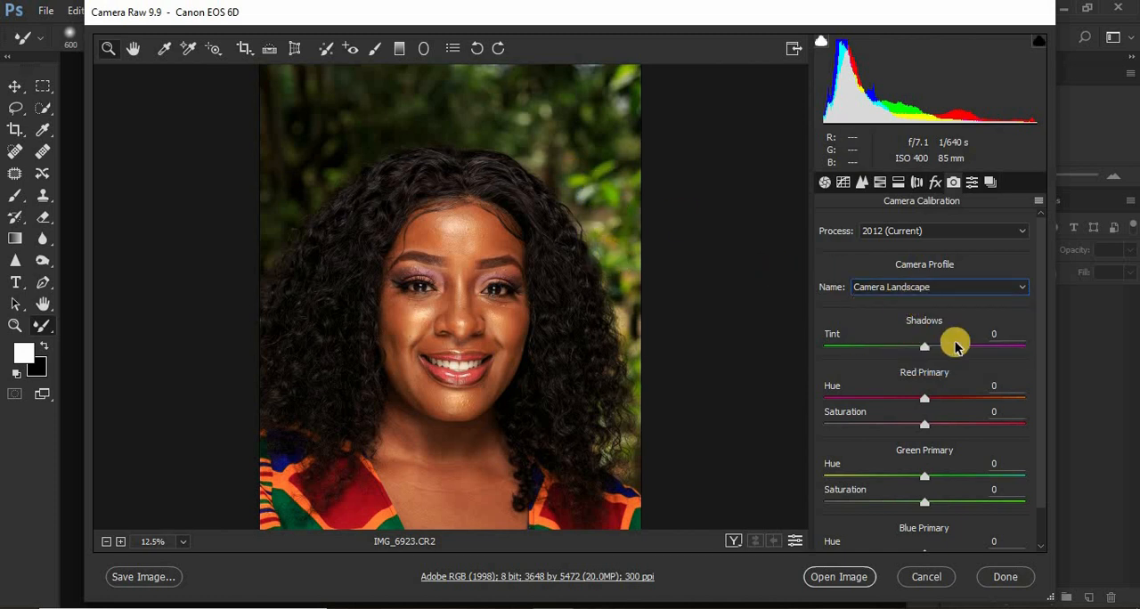
Check the HSL hue, saturation and luminance adjustments and open the developed raw photo in Photoshop.
{"action": "left_click", "coordinate": [881, 183]}
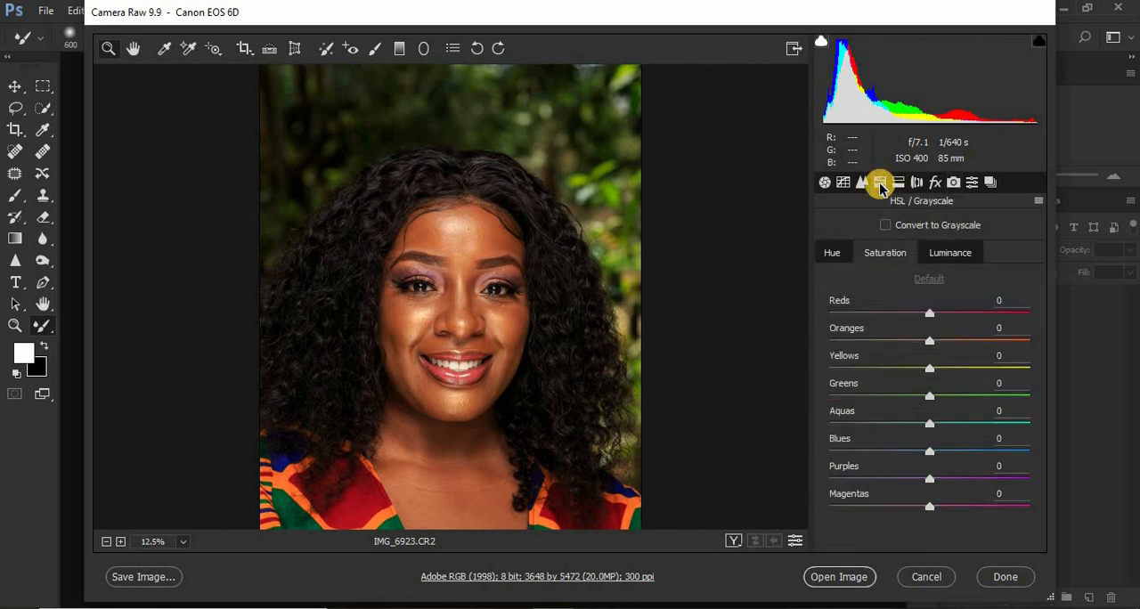
{"action": "left_click", "coordinate": [835, 252]}
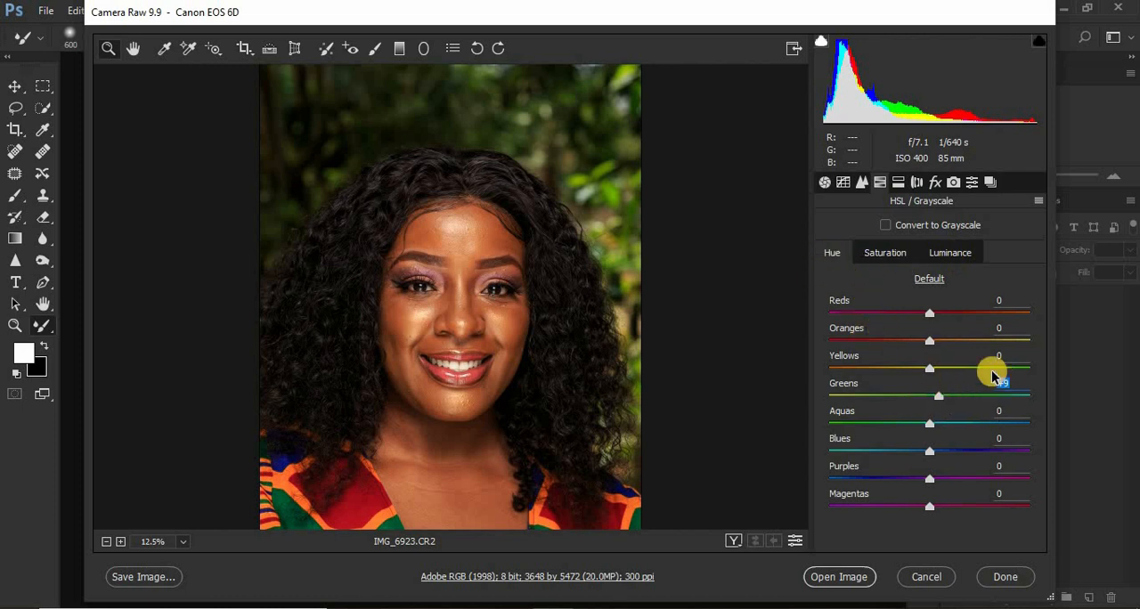
{"action": "left_click", "coordinate": [939, 252]}
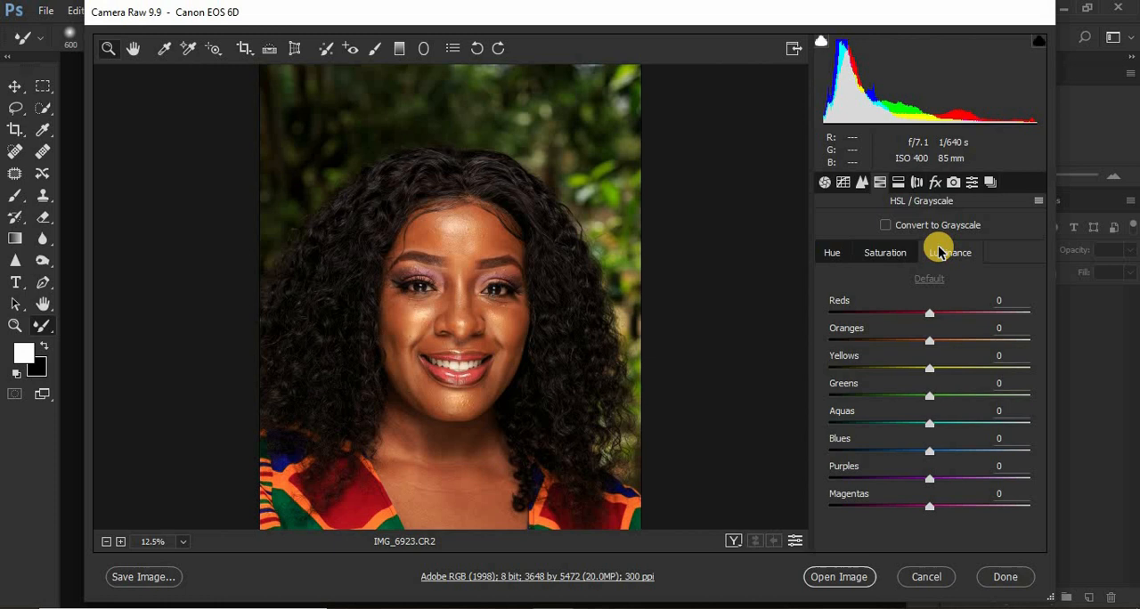
{"action": "left_click", "coordinate": [884, 249]}
{"action": "left_click", "coordinate": [840, 255]}
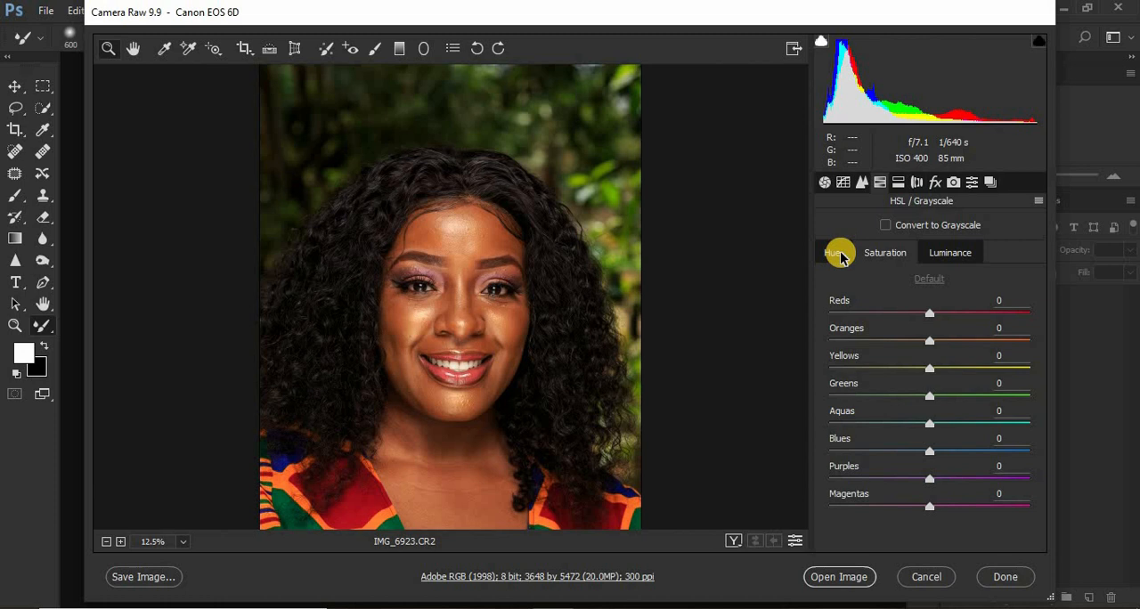
{"action": "left_click", "coordinate": [838, 577]}
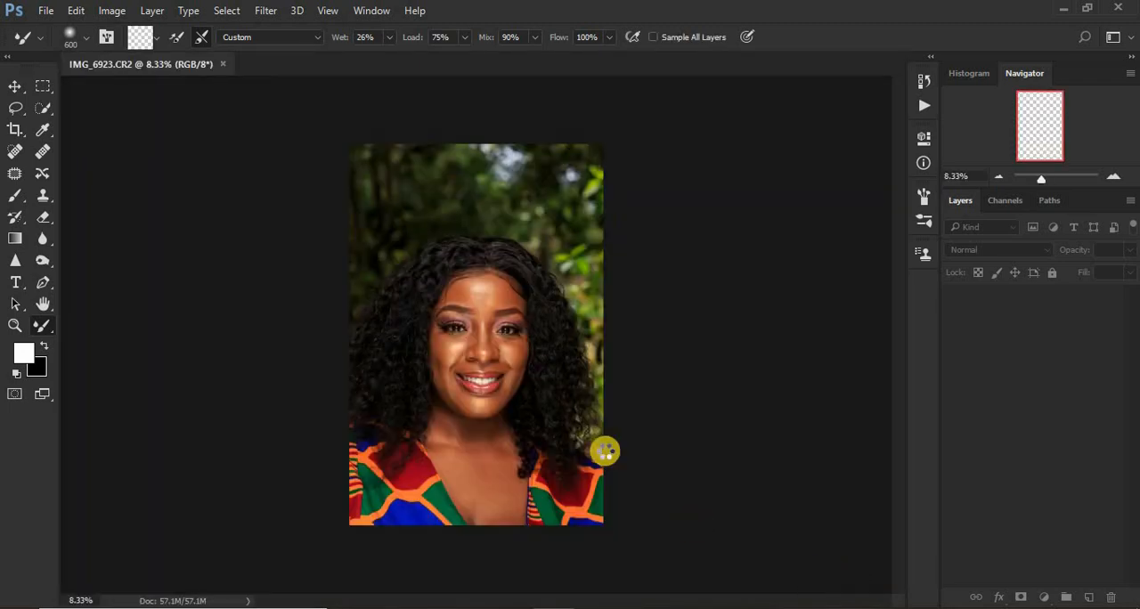
Crop the portrait tighter around the face and hair at a 4:5 ratio, trimming the background and lower clothing.
{"action": "key", "text": "ctrl+plus"}
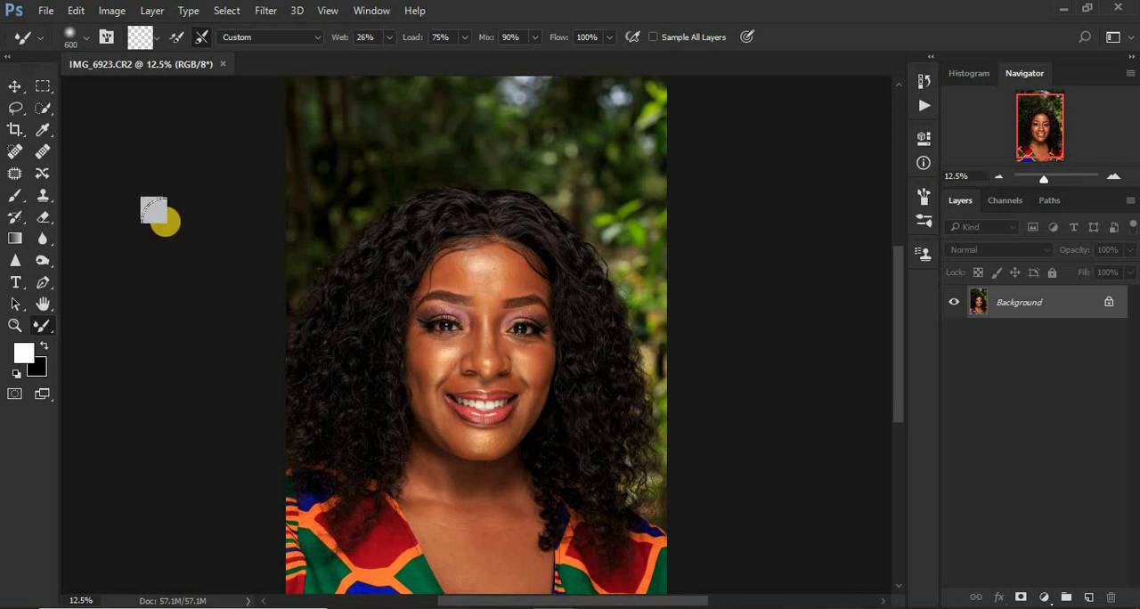
{"action": "left_click", "coordinate": [14, 133]}
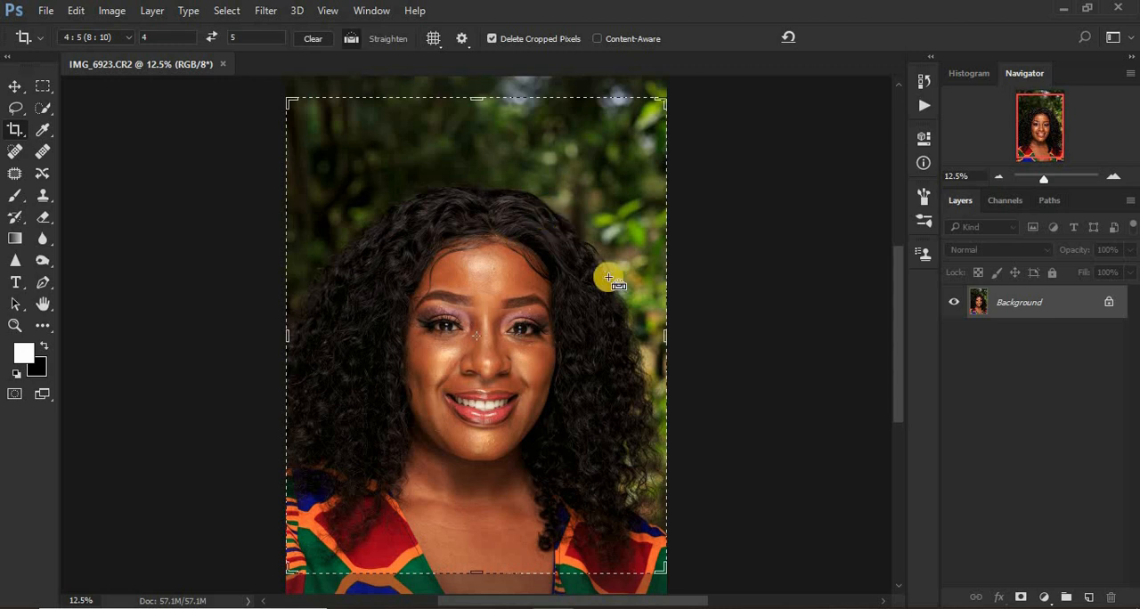
{"action": "key", "text": "ctrl+minus"}
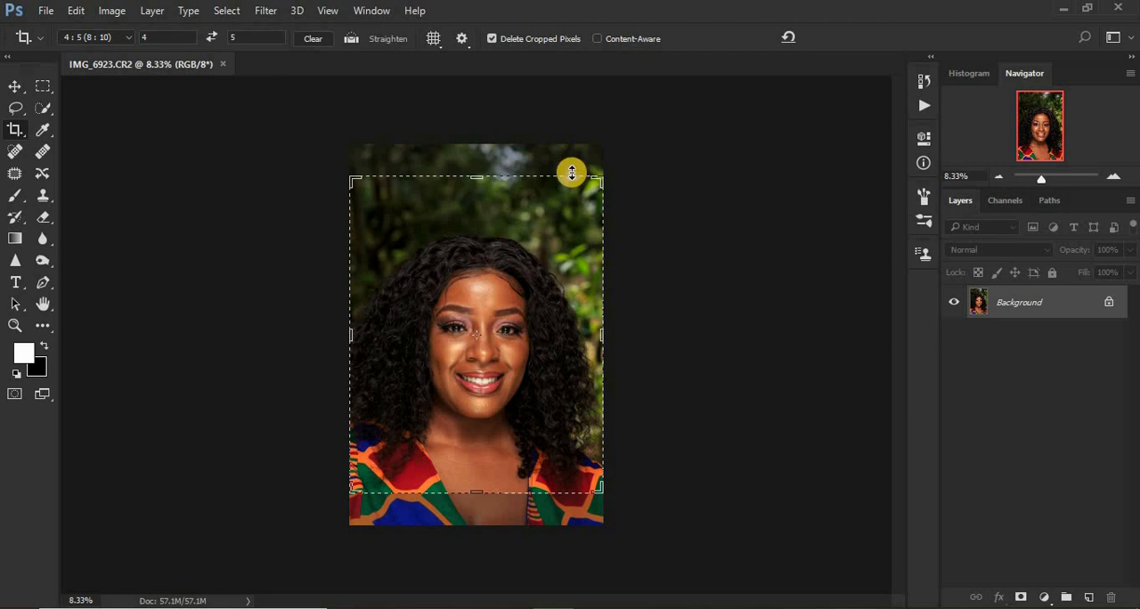
{"action": "left_click_drag", "start_coordinate": [571, 172], "coordinate": [565, 204]}
{"action": "left_click_drag", "start_coordinate": [547, 257], "coordinate": [568, 216]}
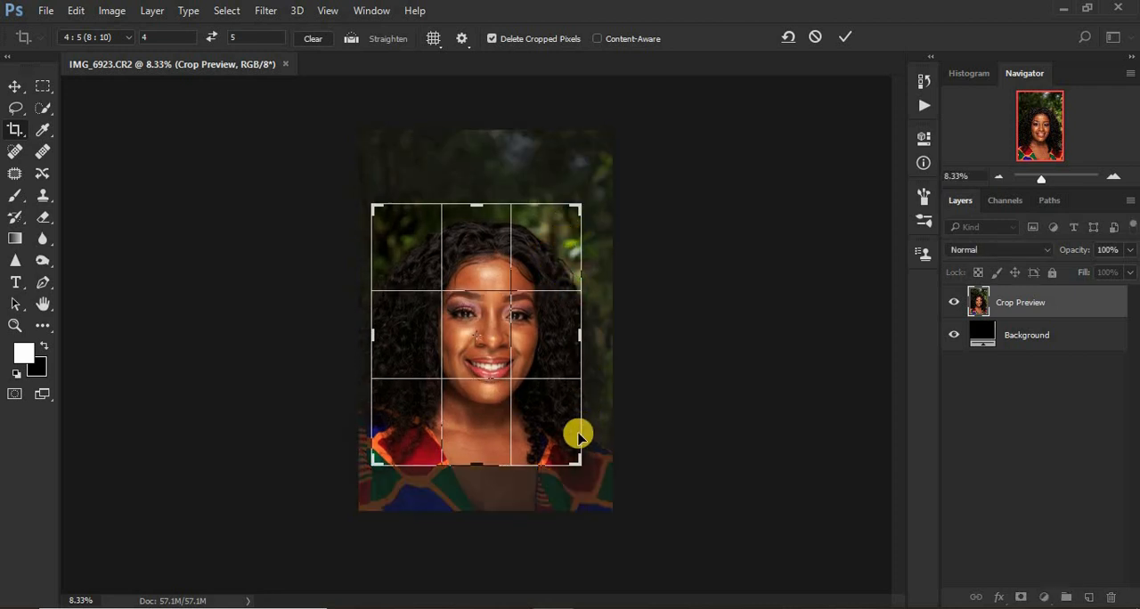
{"action": "left_click_drag", "start_coordinate": [540, 395], "coordinate": [540, 400]}
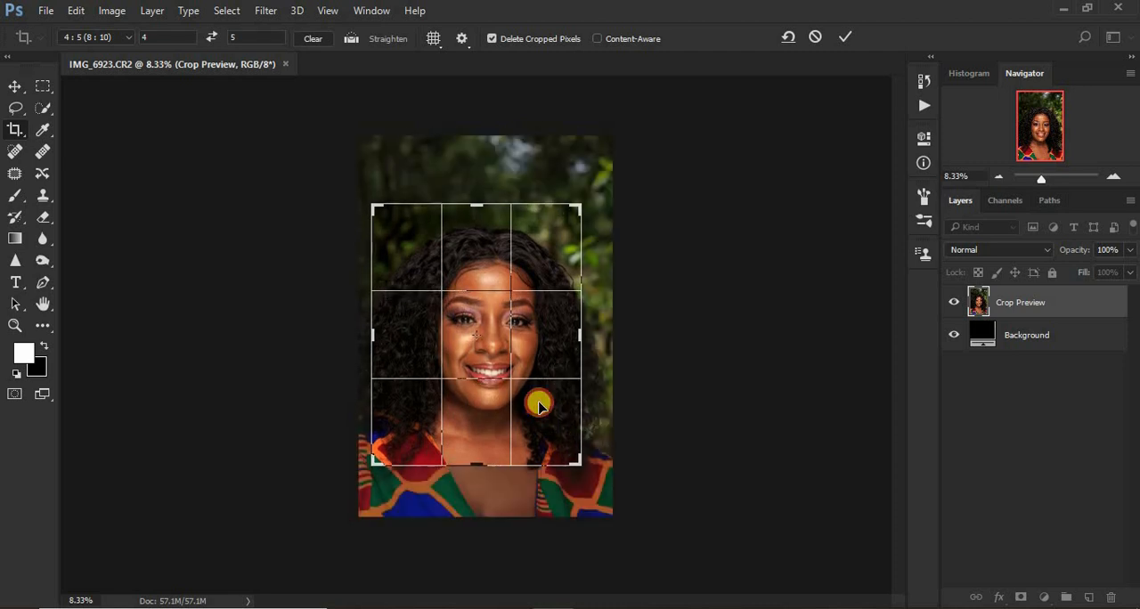
{"action": "key", "text": "Return"}
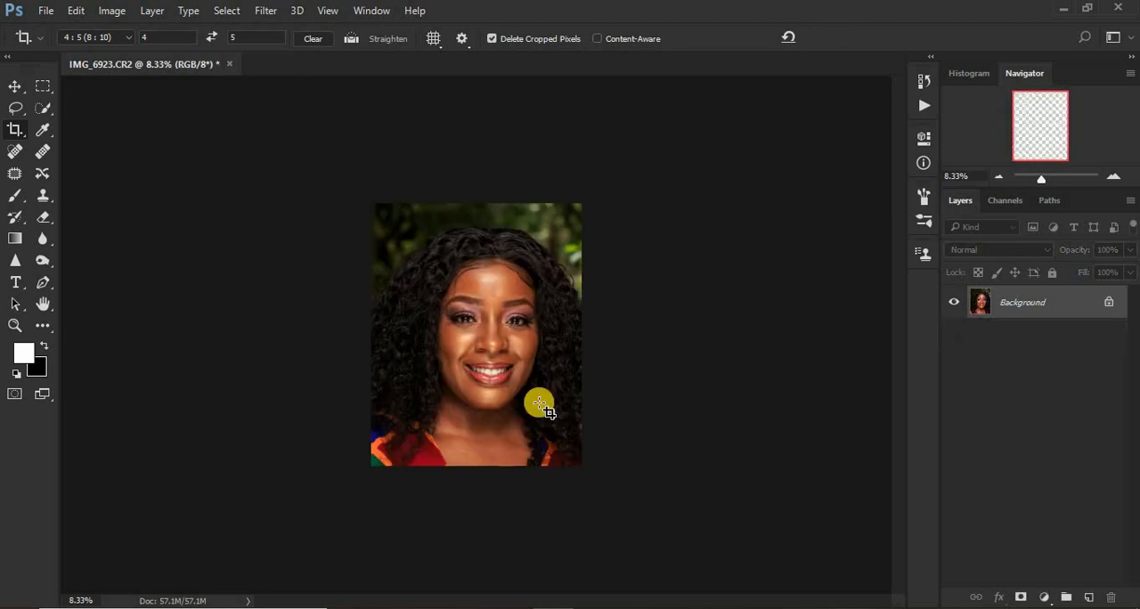
Duplicate the Background layer to hold the retouching.
{"action": "key", "text": "ctrl+plus"}
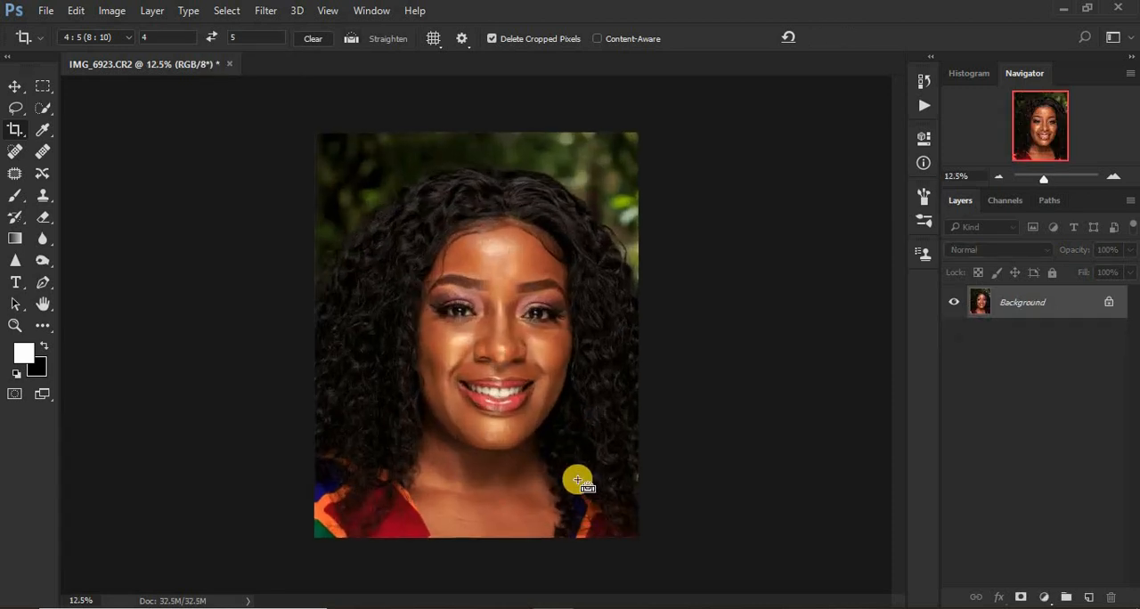
{"action": "key", "text": "ctrl+plus"}
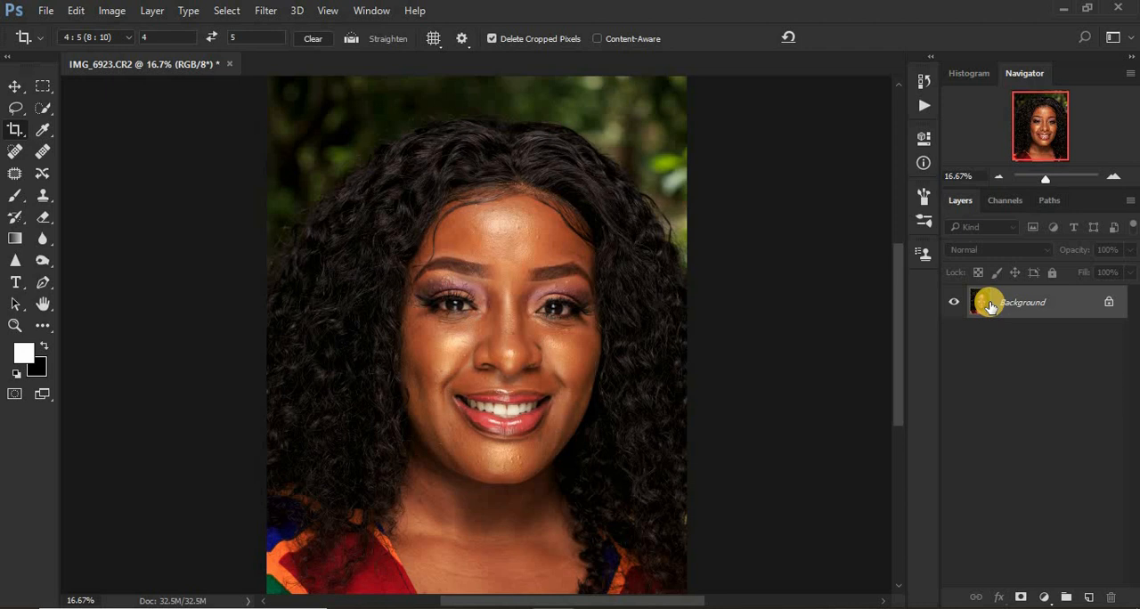
{"action": "key", "text": "ctrl+j"}
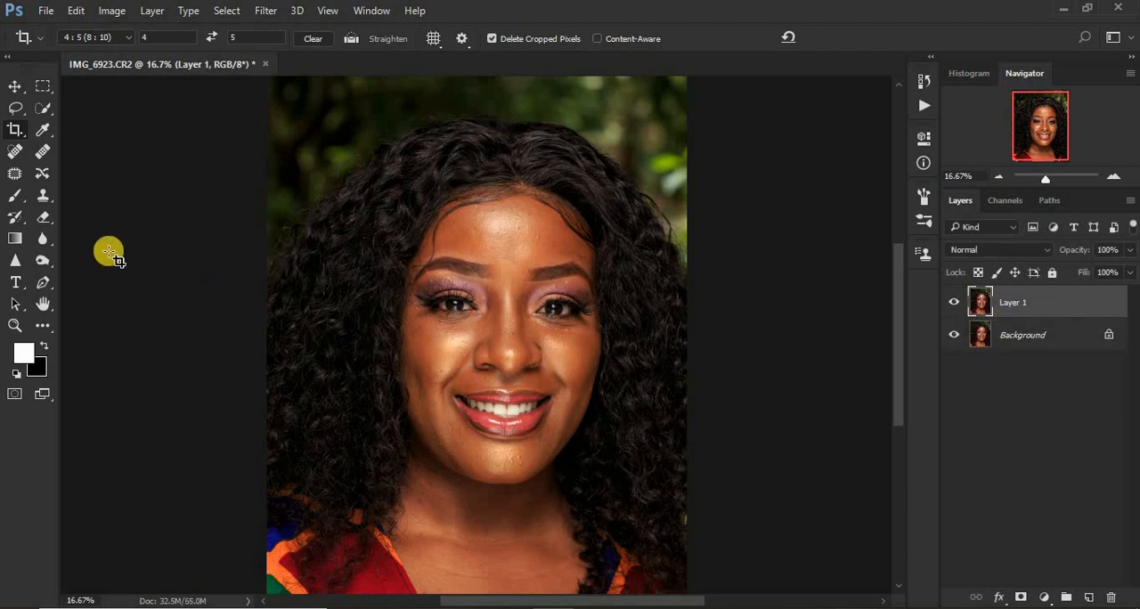
Remove the bumps on the upper eyelid in the photo's left half using the Spot Healing Brush set to Content-Aware.
{"action": "left_click", "coordinate": [16, 152]}
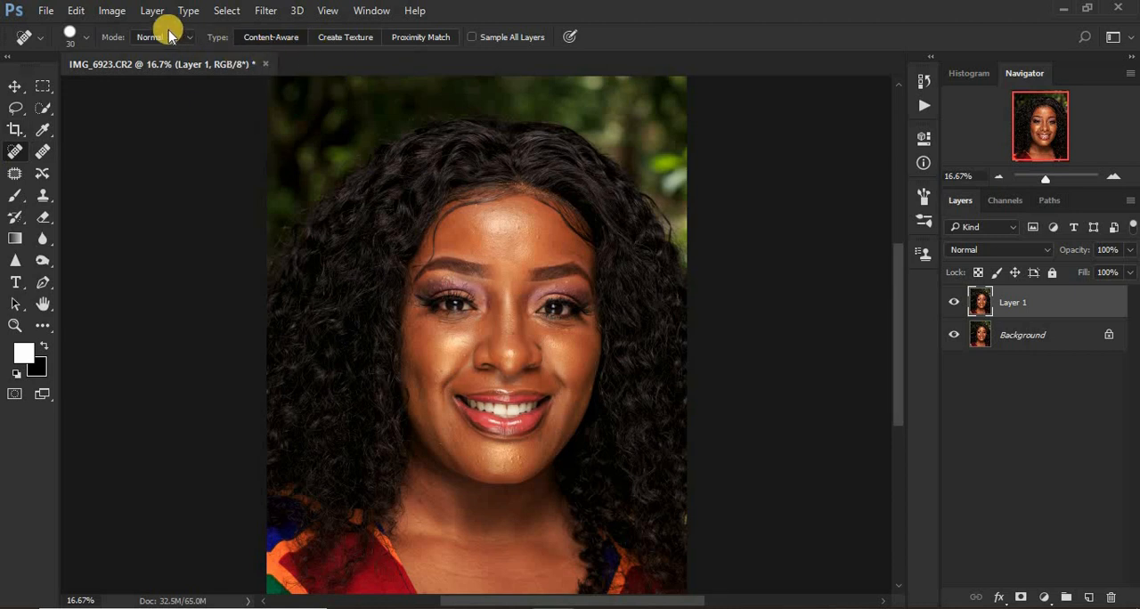
{"action": "left_click", "coordinate": [281, 36]}
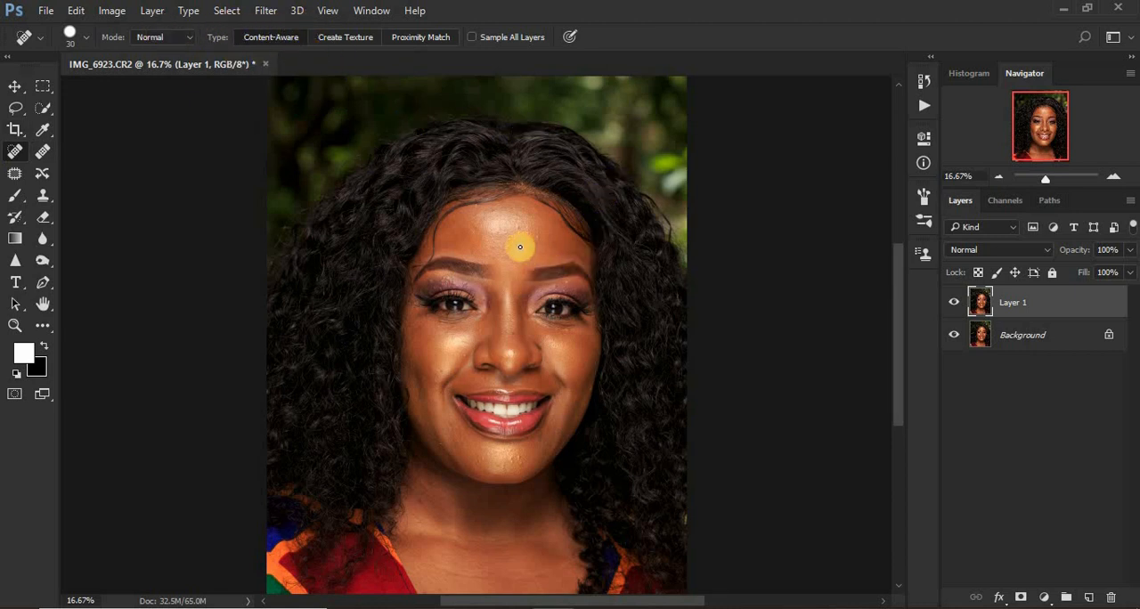
{"action": "key", "text": "ctrl+plus"}
{"action": "key", "text": "ctrl+plus"}
{"action": "key", "text": "ctrl+plus"}
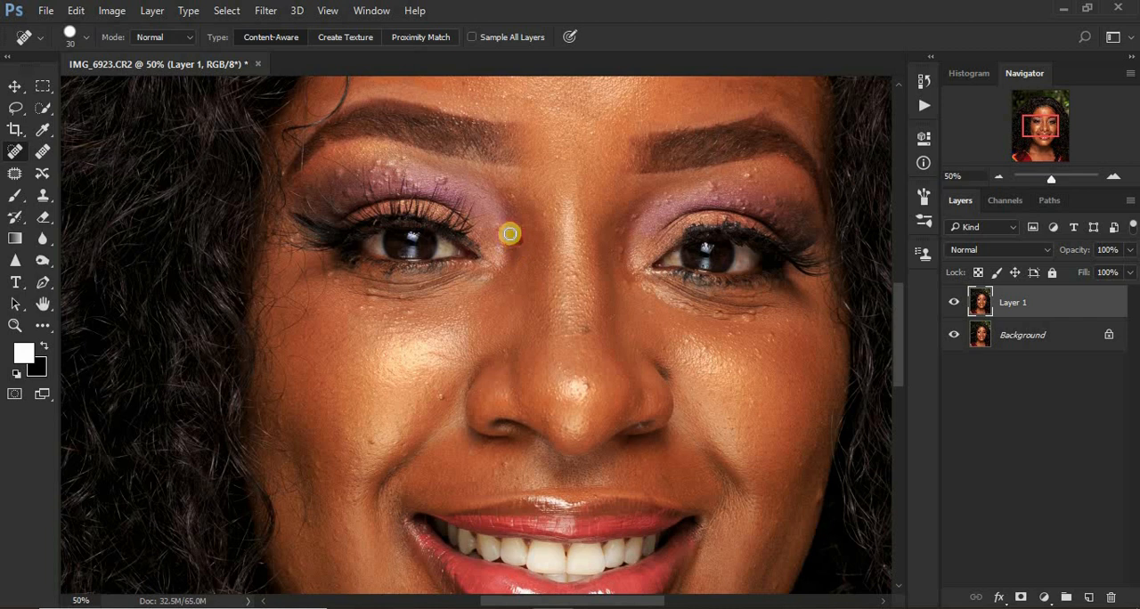
{"action": "left_click", "coordinate": [514, 209]}
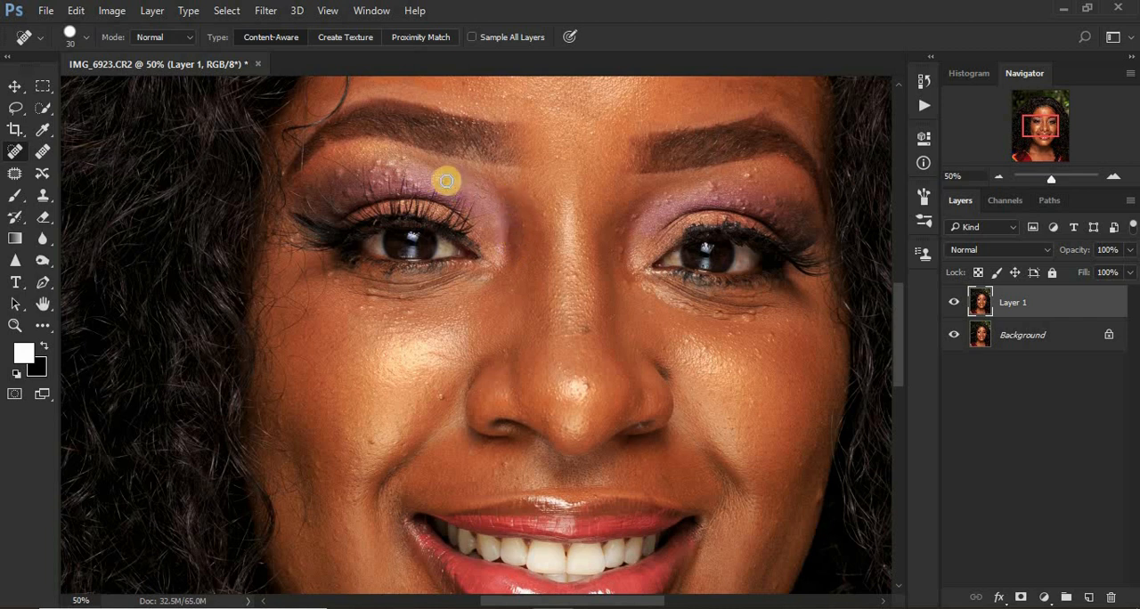
{"action": "left_click", "coordinate": [401, 168]}
{"action": "left_click", "coordinate": [376, 167]}
{"action": "left_click", "coordinate": [392, 167]}
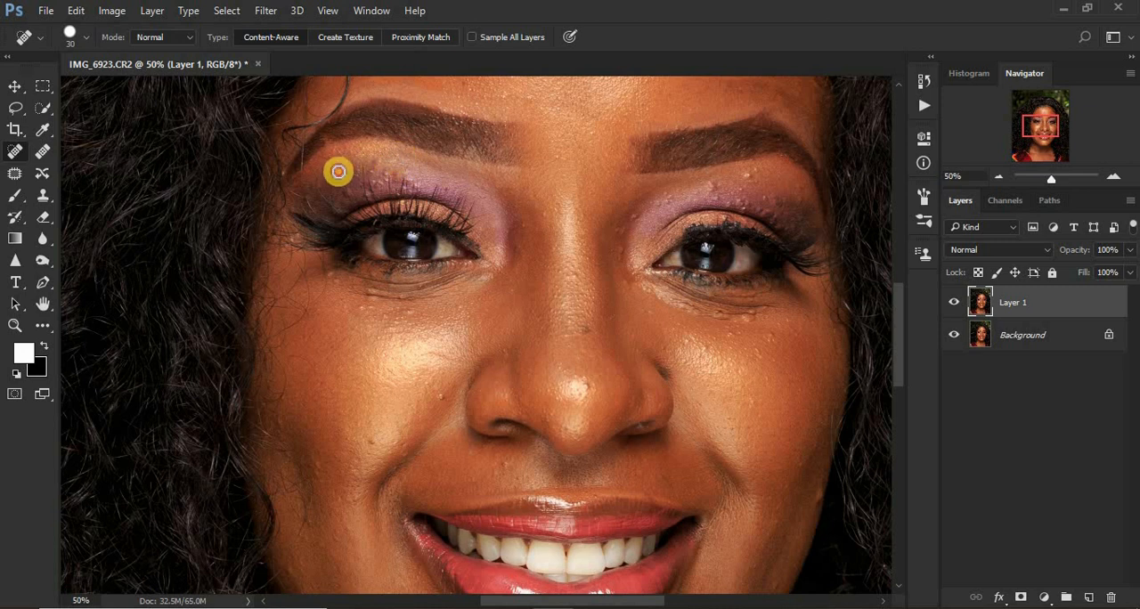
{"action": "mouse_move", "coordinate": [345, 187]}
{"action": "left_mouse_down"}
{"action": "mouse_move", "coordinate": [394, 170]}
{"action": "mouse_move", "coordinate": [374, 165]}
{"action": "left_mouse_up"}
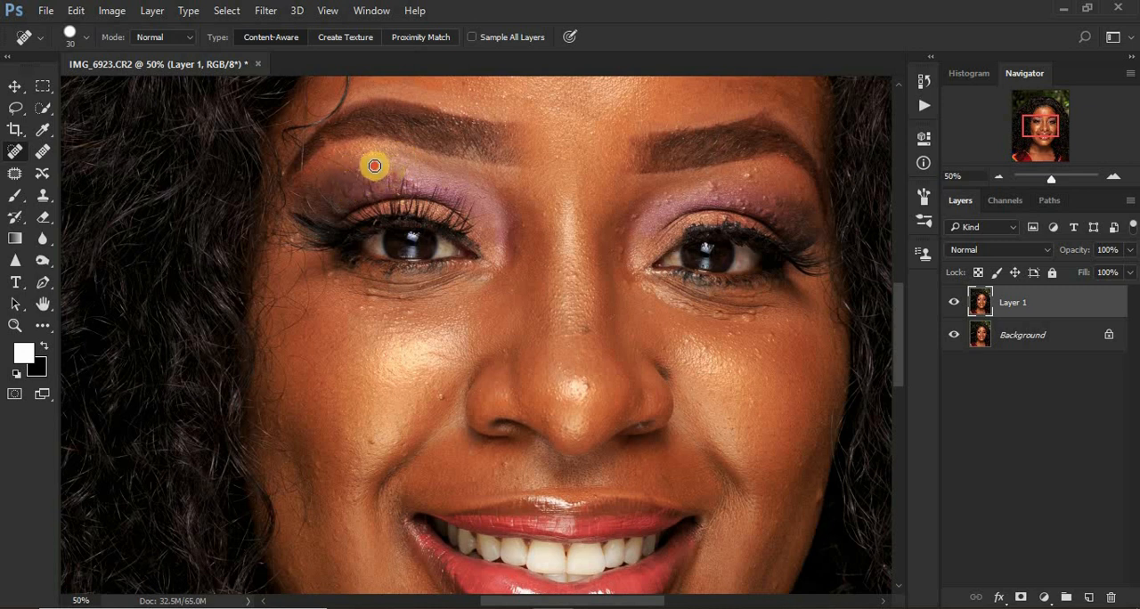
Heal the bumps across the upper eyelid and inner eye corner in the photo's right half.
{"action": "left_click", "coordinate": [713, 188]}
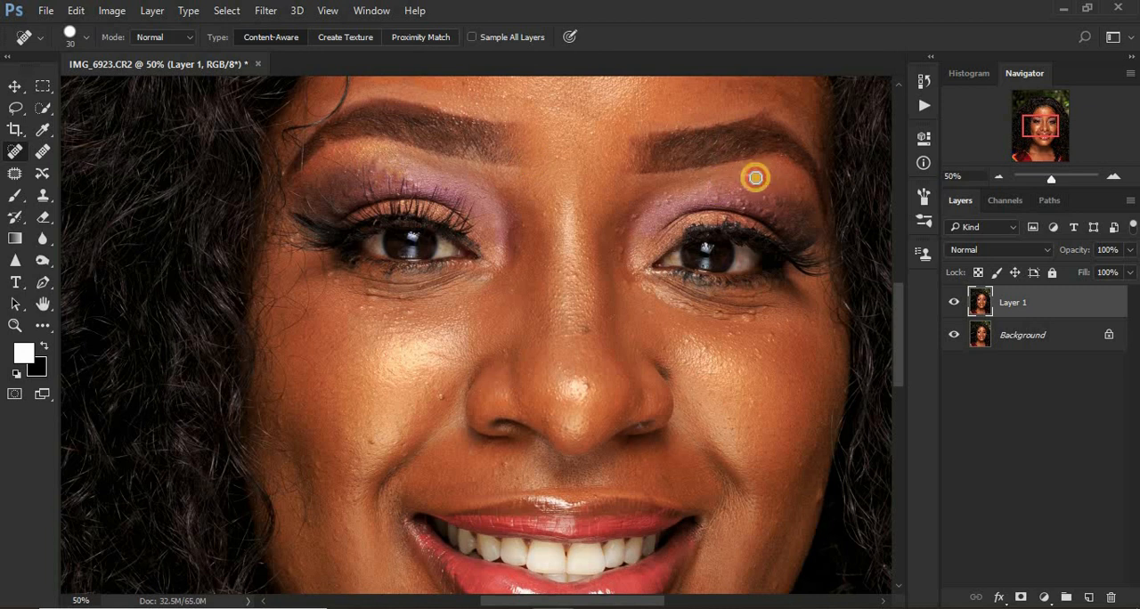
{"action": "left_click", "coordinate": [755, 177]}
{"action": "mouse_move", "coordinate": [781, 200]}
{"action": "left_mouse_down"}
{"action": "mouse_move", "coordinate": [796, 191]}
{"action": "mouse_move", "coordinate": [774, 209]}
{"action": "mouse_move", "coordinate": [758, 196]}
{"action": "mouse_move", "coordinate": [743, 204]}
{"action": "left_mouse_up"}
{"action": "left_click", "coordinate": [743, 191]}
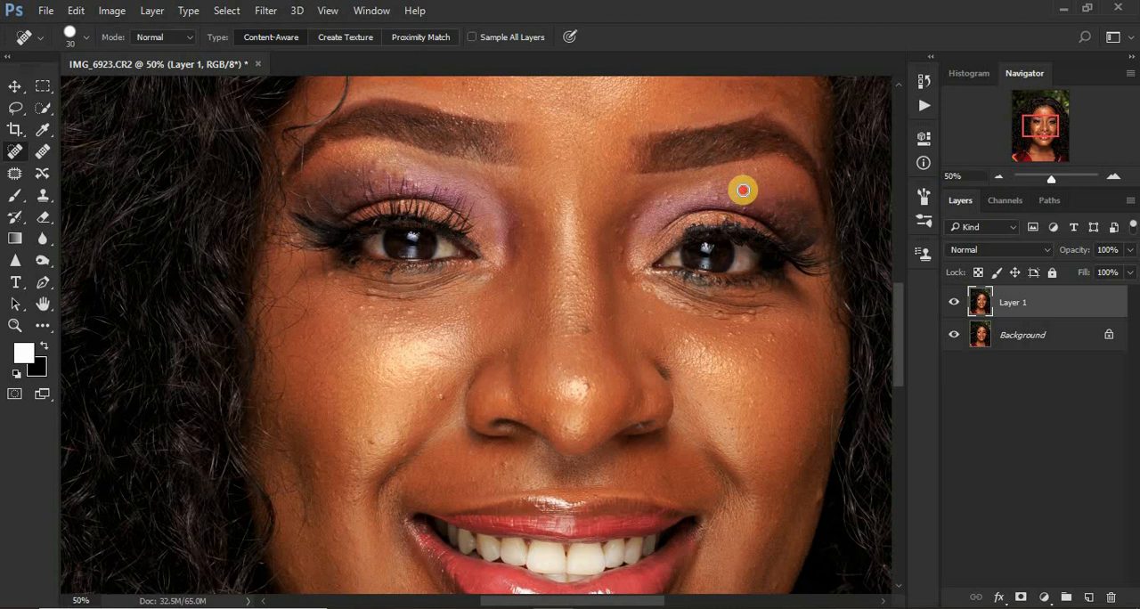
{"action": "left_click", "coordinate": [716, 196]}
{"action": "left_click", "coordinate": [664, 200]}
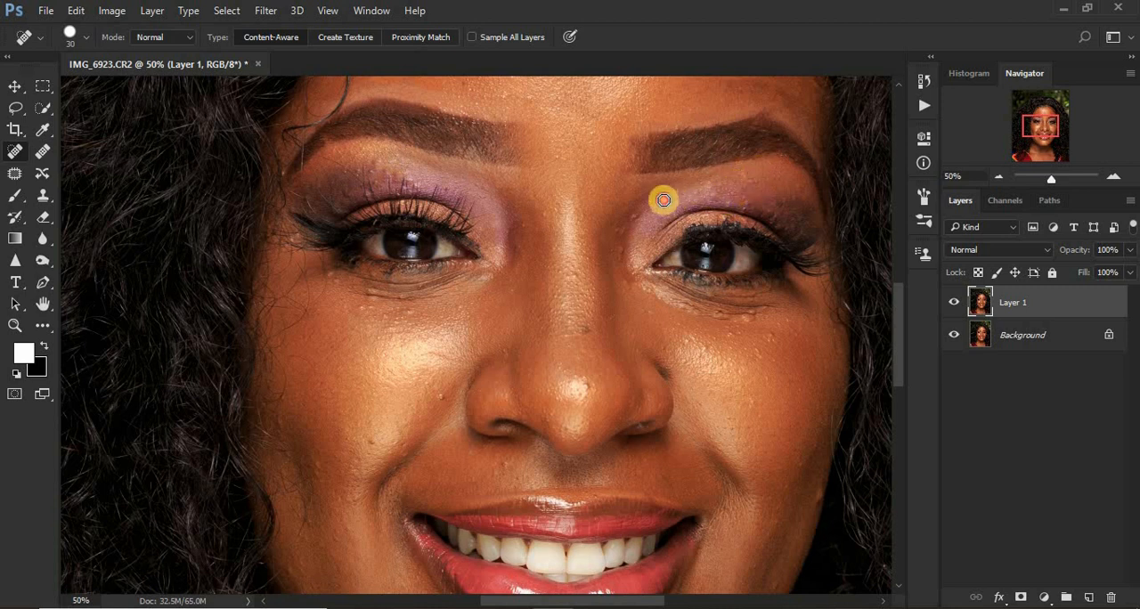
{"action": "left_click", "coordinate": [632, 219]}
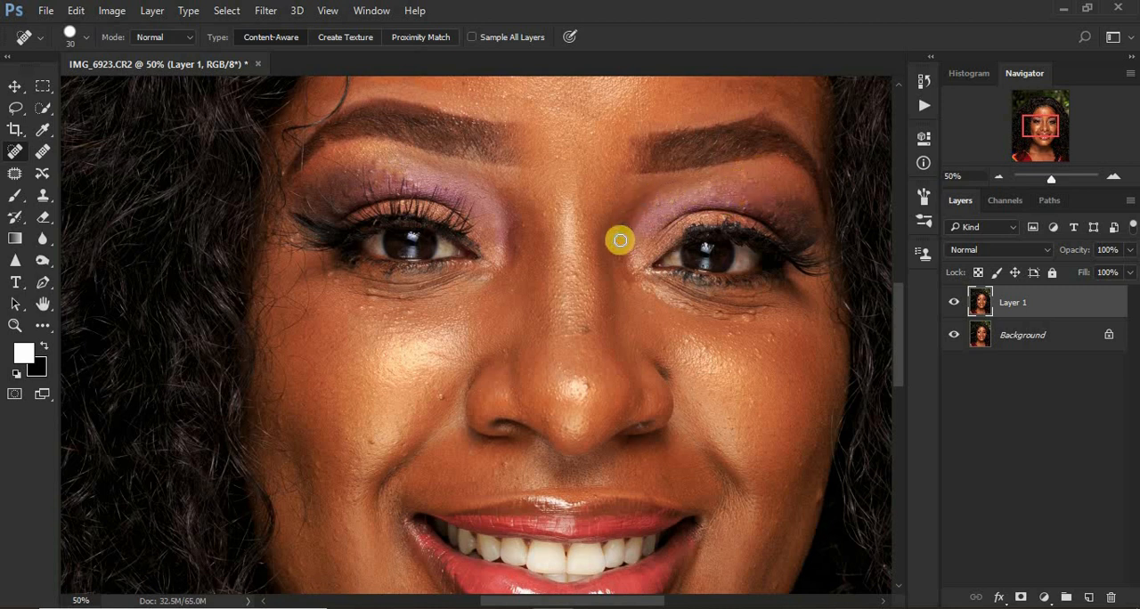
{"action": "left_click", "coordinate": [621, 237]}
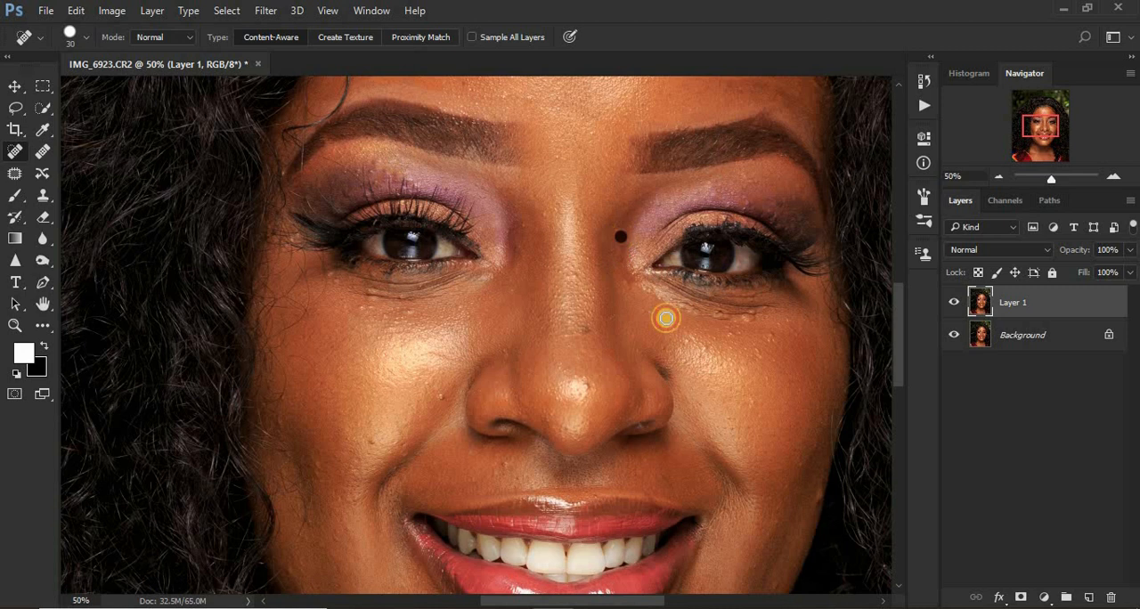
Heal the small spots and creases beneath the eye in the photo's right half.
{"action": "left_click", "coordinate": [766, 306]}
{"action": "left_click", "coordinate": [720, 315]}
{"action": "left_click", "coordinate": [767, 328]}
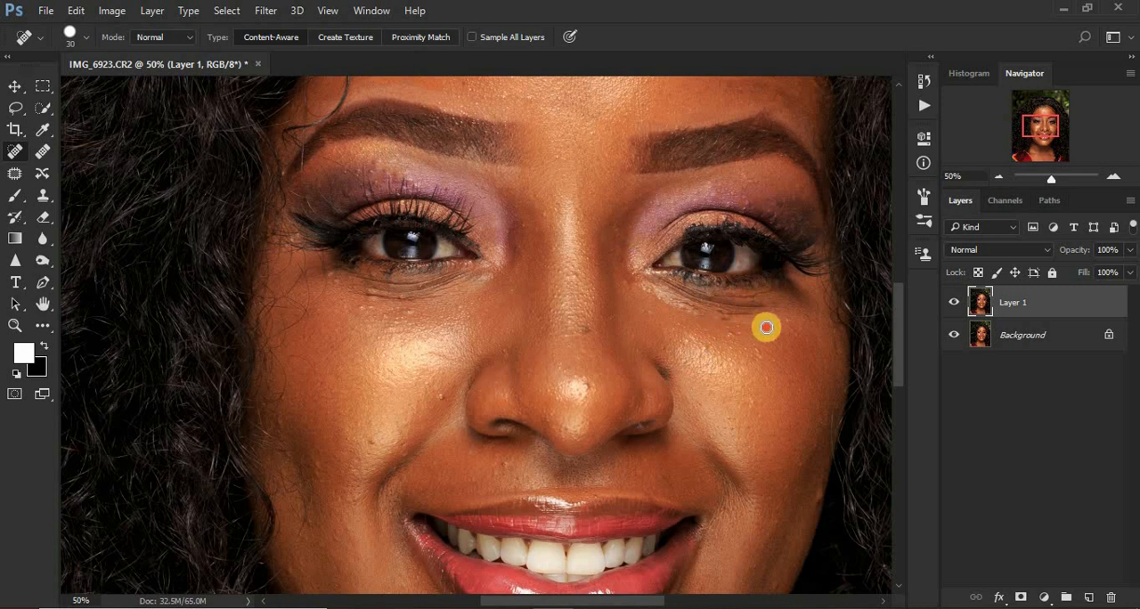
{"action": "left_click", "coordinate": [689, 307]}
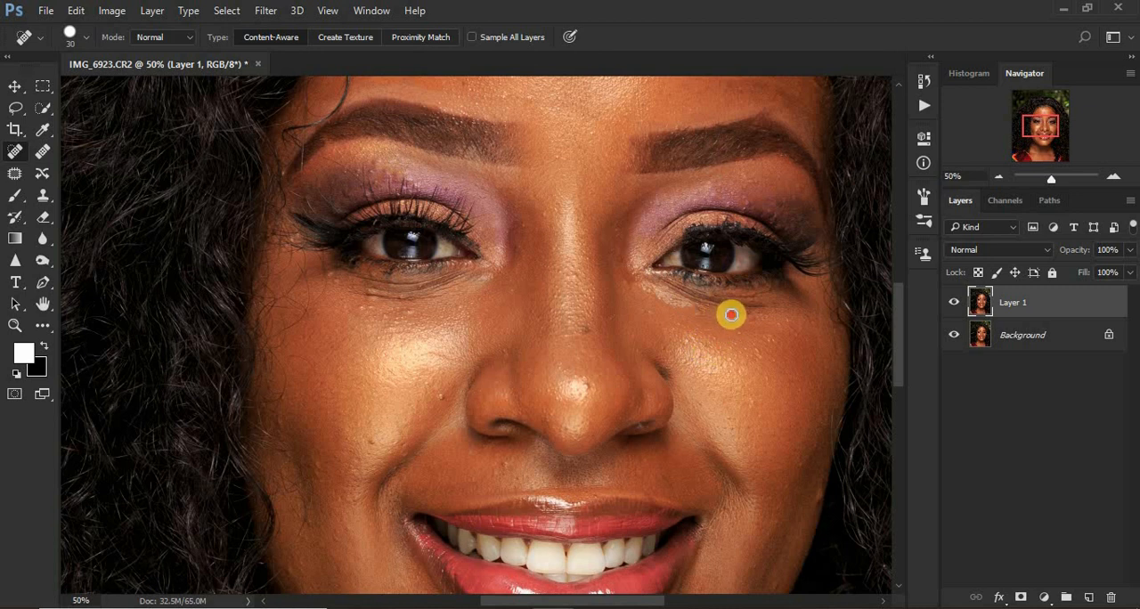
{"action": "left_click", "coordinate": [754, 309]}
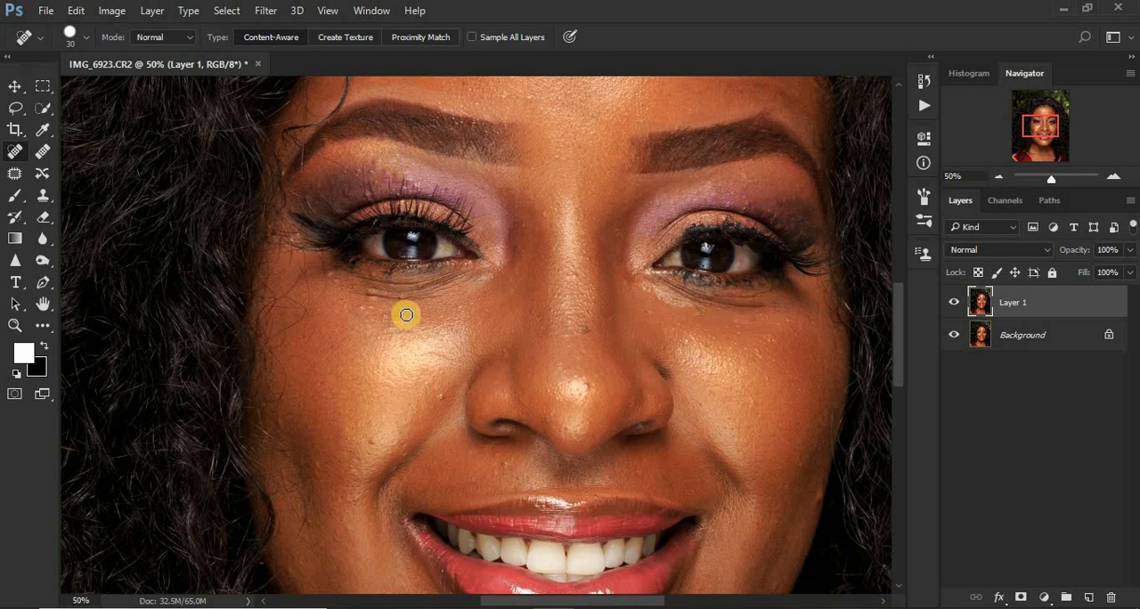
Heal the spots and fine lines beneath the eye in the photo's left half.
{"action": "left_click_drag", "start_coordinate": [404, 301], "coordinate": [371, 298]}
{"action": "left_click", "coordinate": [361, 305]}
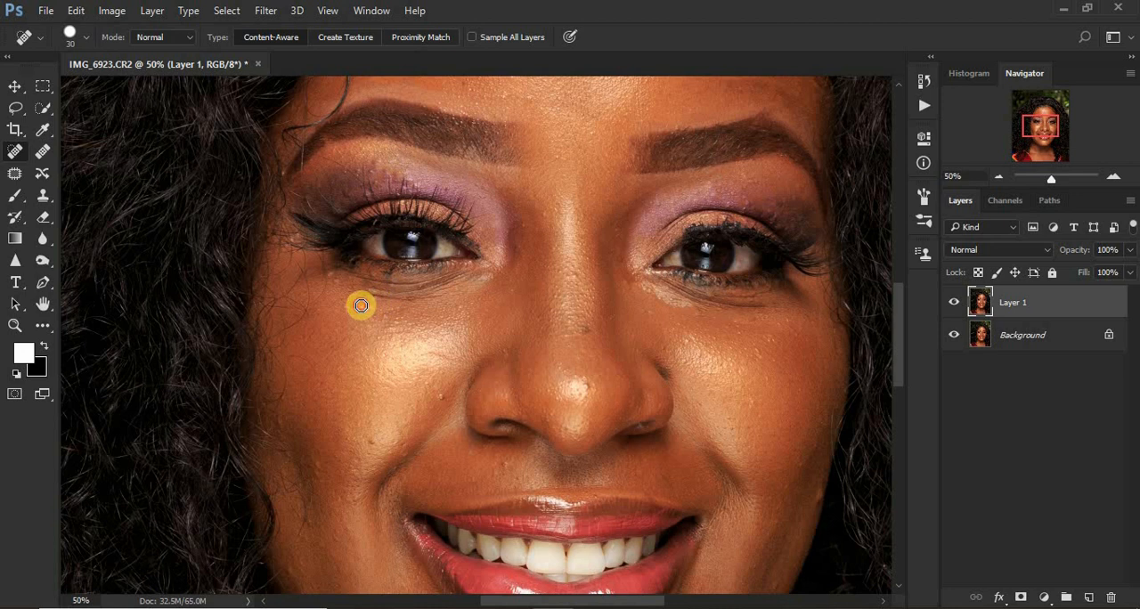
{"action": "left_click", "coordinate": [368, 293]}
{"action": "left_click_drag", "start_coordinate": [391, 272], "coordinate": [305, 274]}
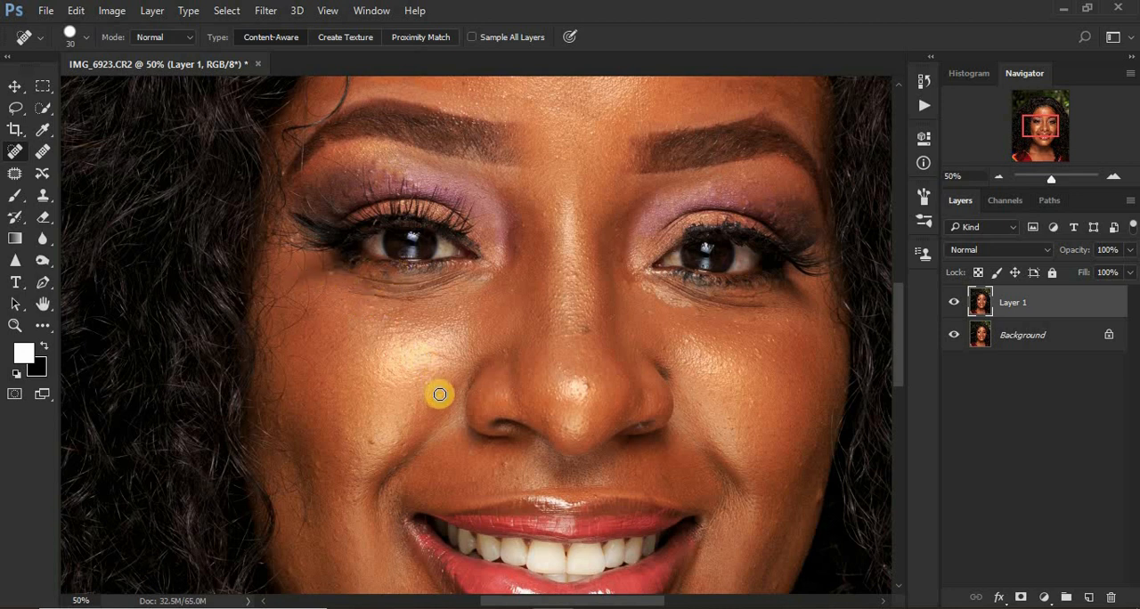
Heal the remaining small spots on both cheeks and the bridge of the nose.
{"action": "left_click", "coordinate": [443, 392]}
{"action": "left_click", "coordinate": [586, 331]}
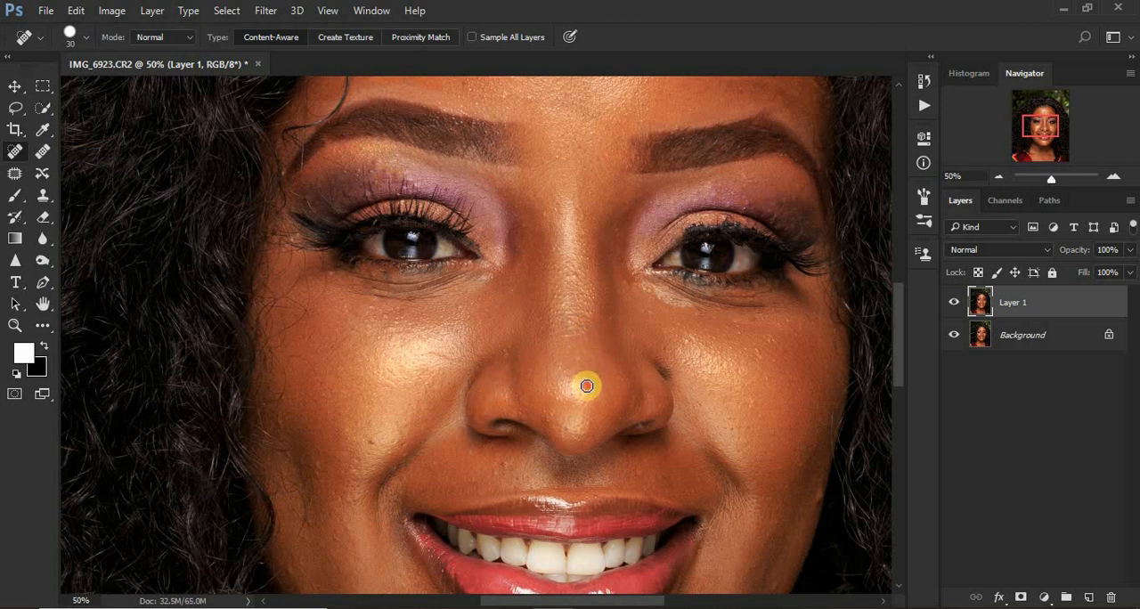
{"action": "left_click", "coordinate": [753, 414]}
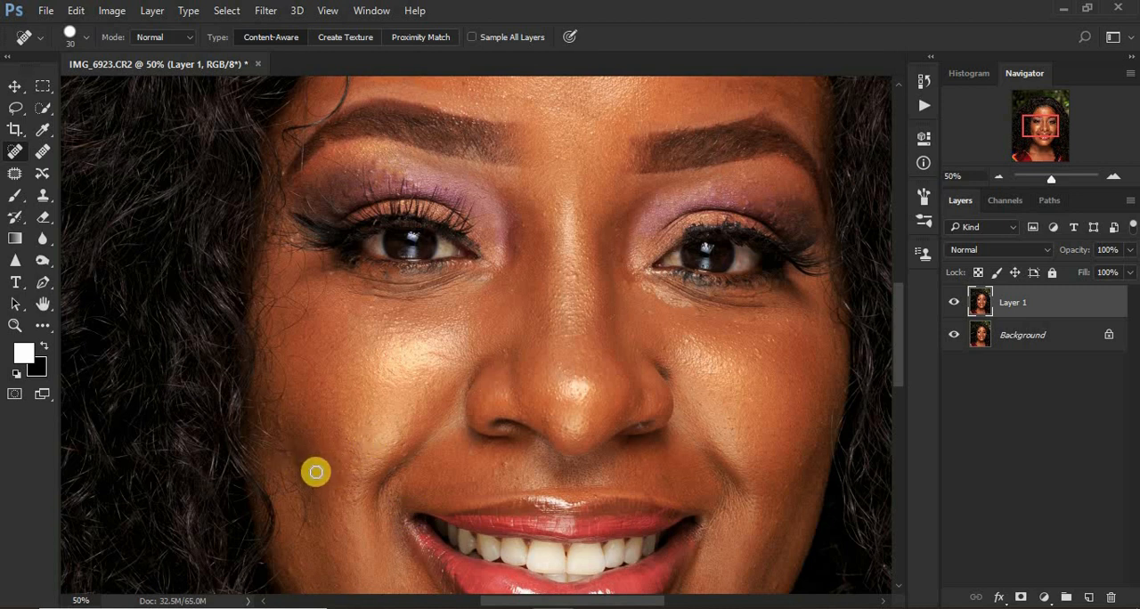
{"action": "left_click", "coordinate": [274, 403]}
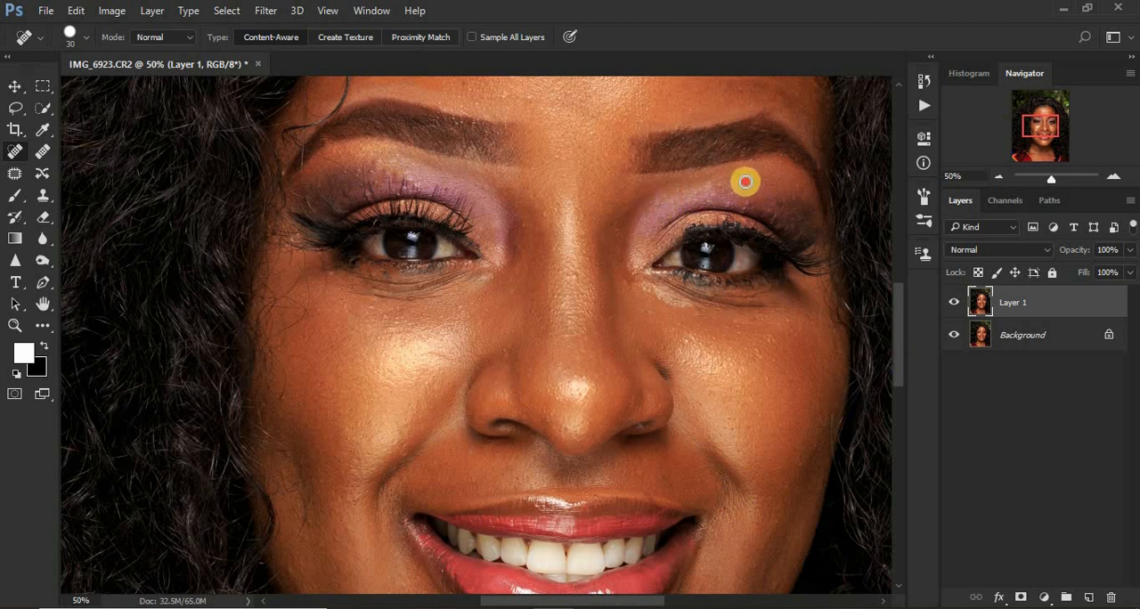
Heal the small bumps between the eyebrow and the upper eyelid in the photo's left half.
{"action": "left_click", "coordinate": [387, 174]}
{"action": "left_click", "coordinate": [373, 162]}
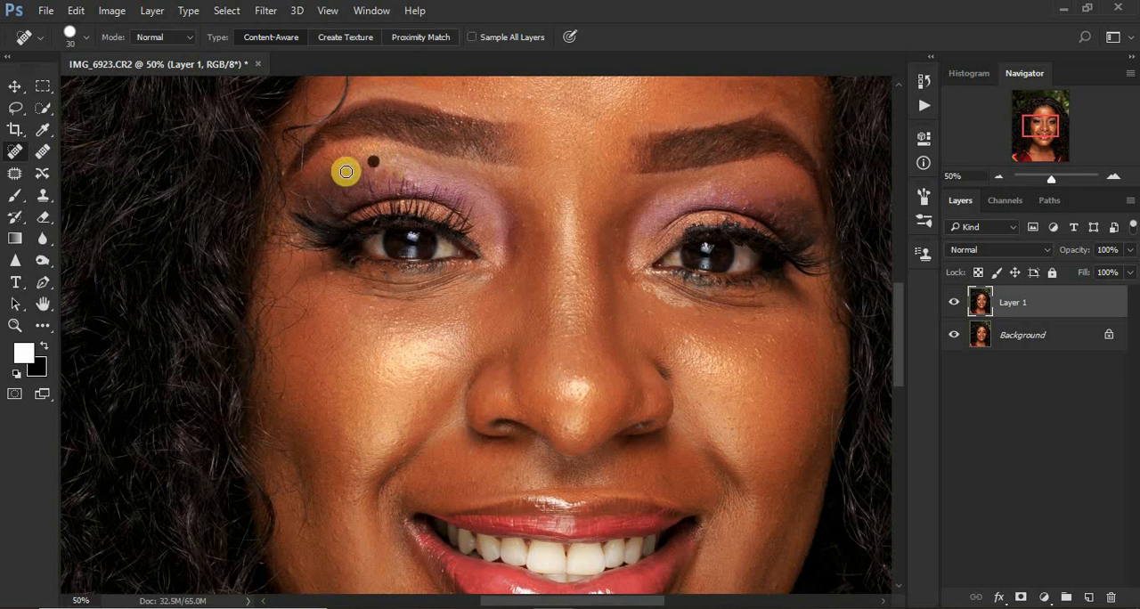
{"action": "left_click", "coordinate": [323, 174]}
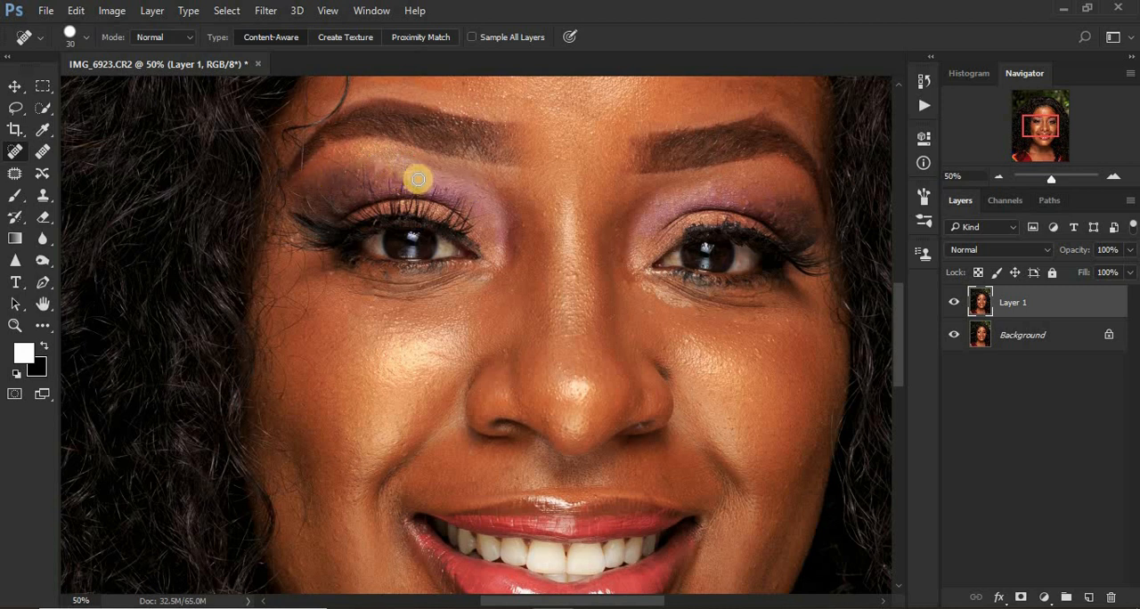
Remove the spots between the eyebrows and the bumps across the forehead up to the hairline.
{"action": "left_click", "coordinate": [532, 97]}
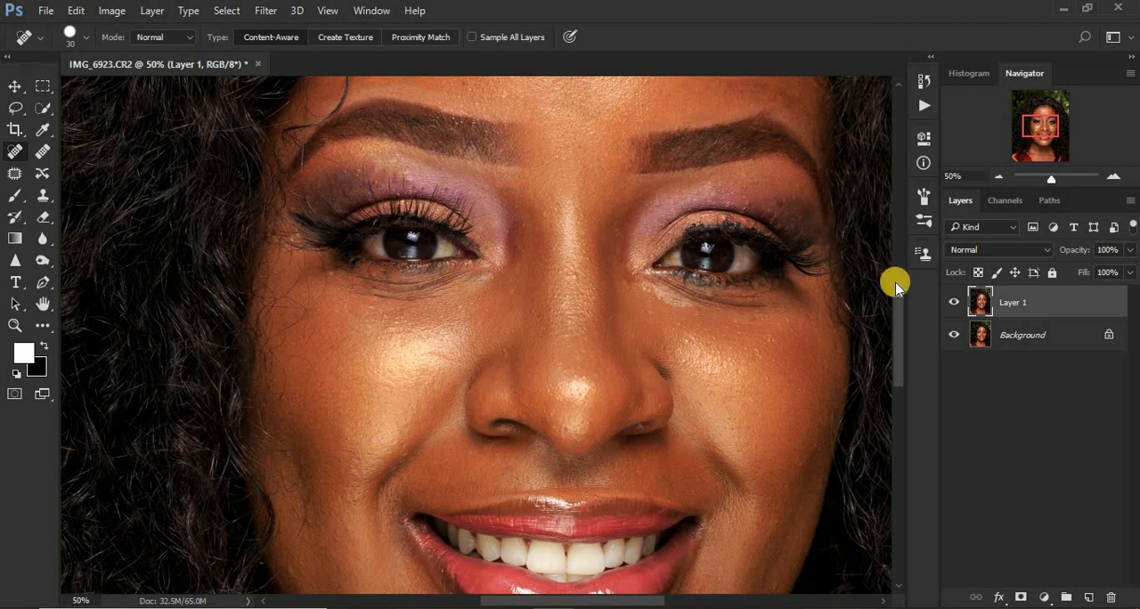
{"action": "left_click_drag", "start_coordinate": [901, 308], "coordinate": [900, 272]}
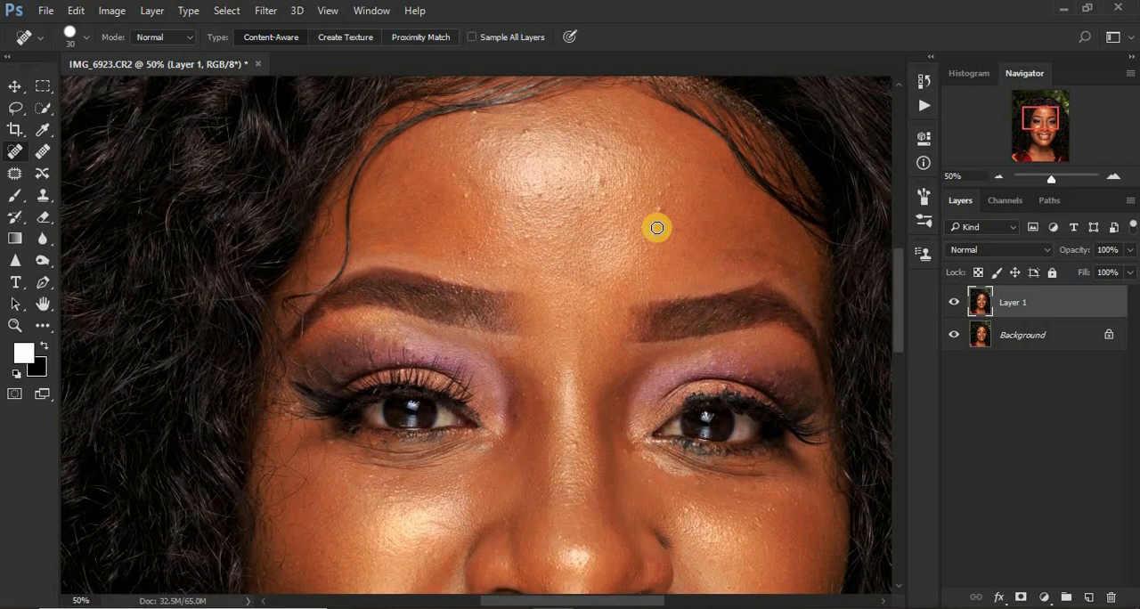
{"action": "left_click", "coordinate": [660, 205]}
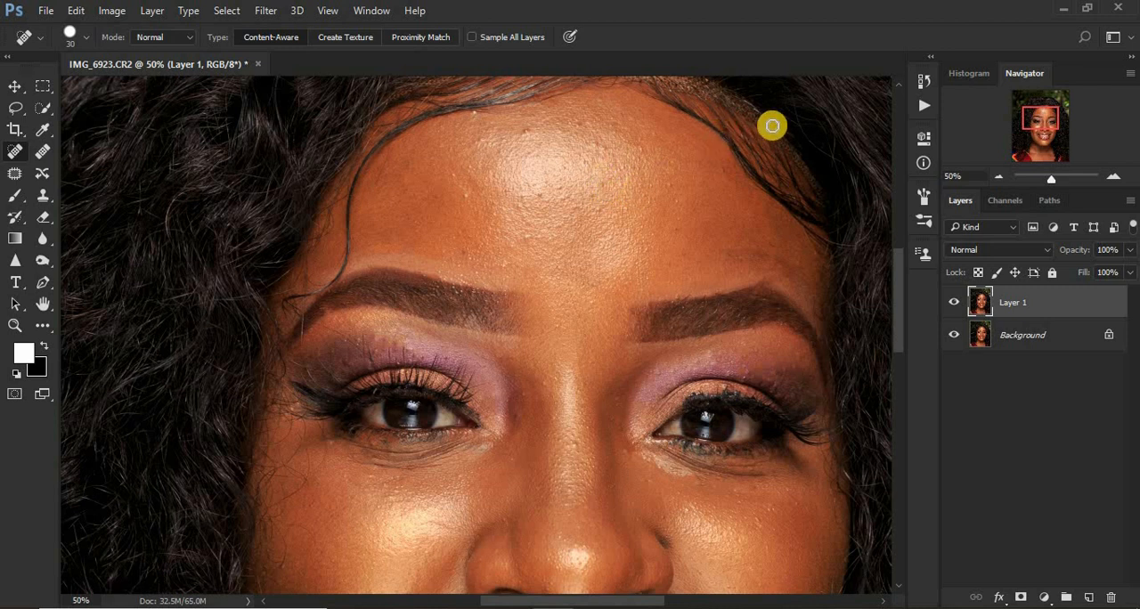
{"action": "left_click", "coordinate": [733, 117]}
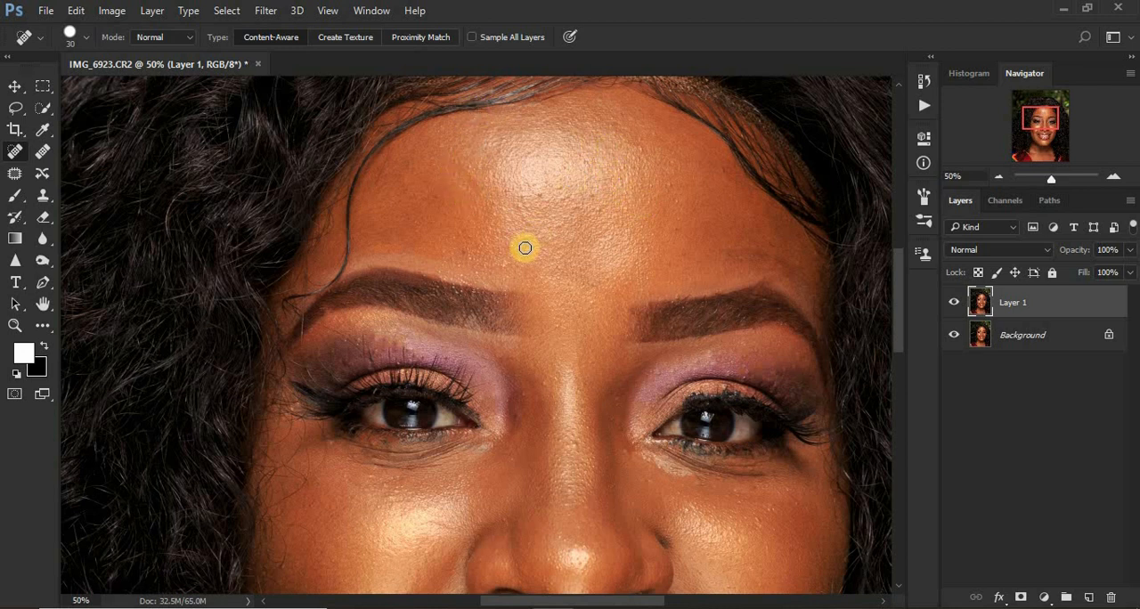
{"action": "left_click", "coordinate": [540, 191]}
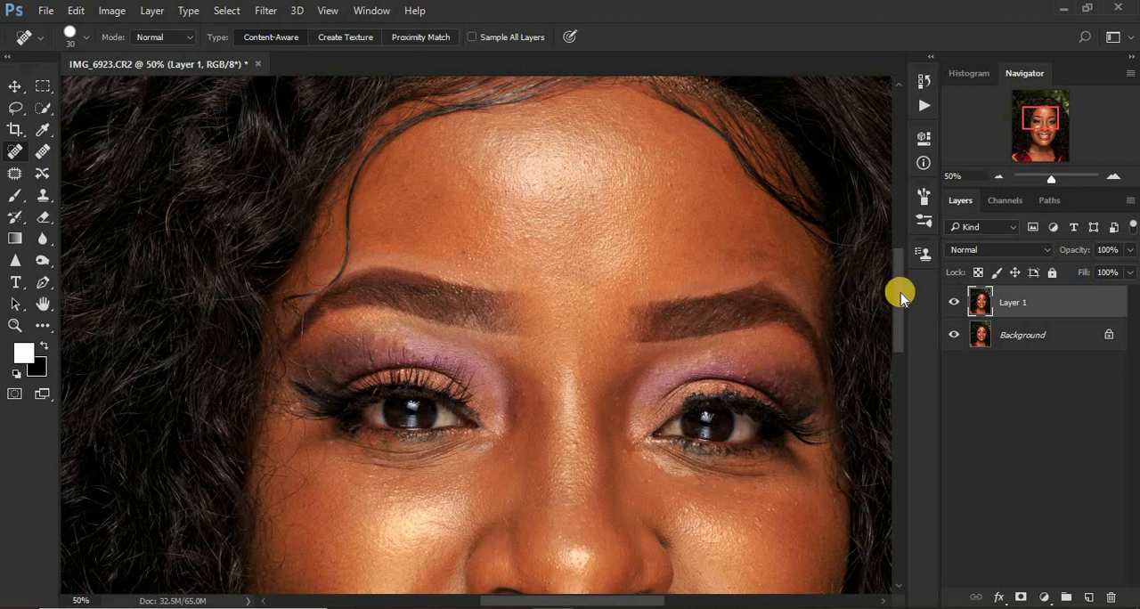
Heal the bumps on the chin and along the jaw below the mouth corner in the photo's right half.
{"action": "left_click_drag", "start_coordinate": [900, 294], "coordinate": [909, 391]}
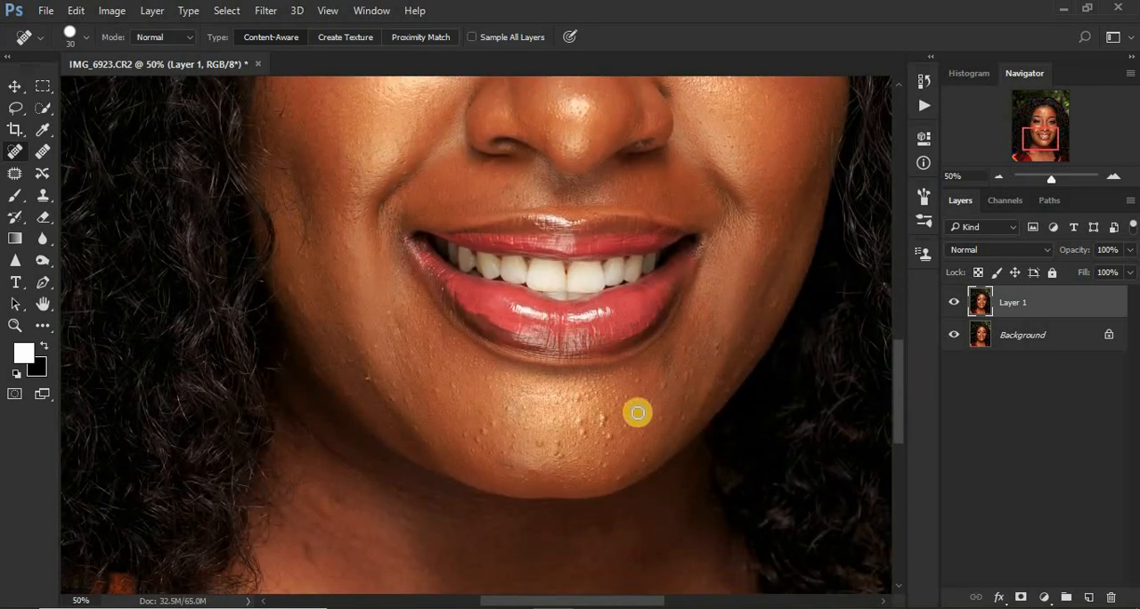
{"action": "left_click", "coordinate": [609, 442]}
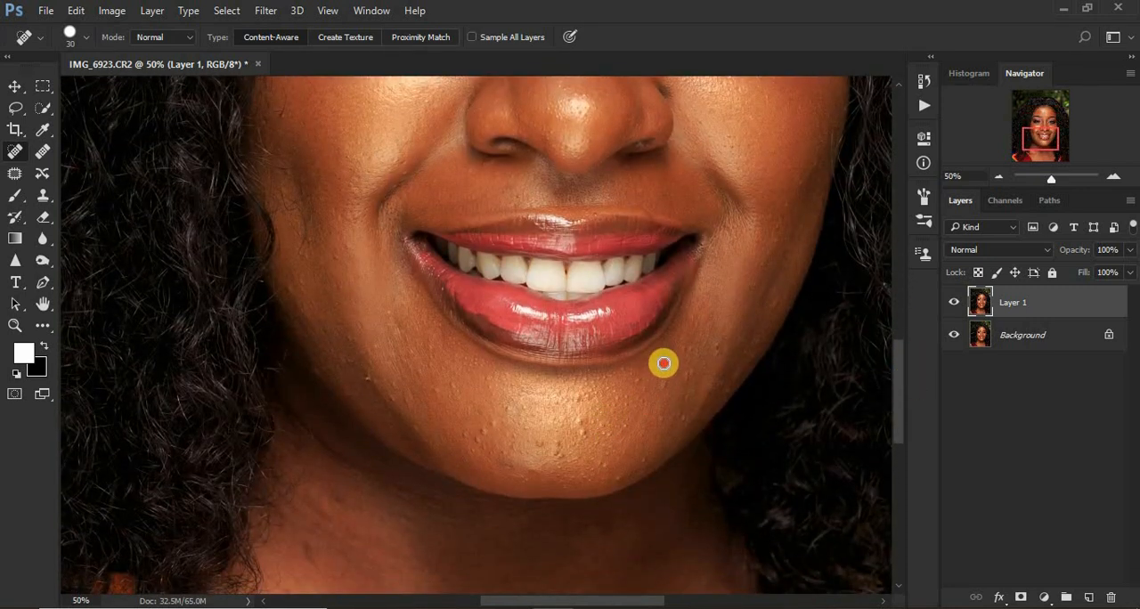
{"action": "left_click", "coordinate": [746, 349]}
{"action": "left_click", "coordinate": [766, 312]}
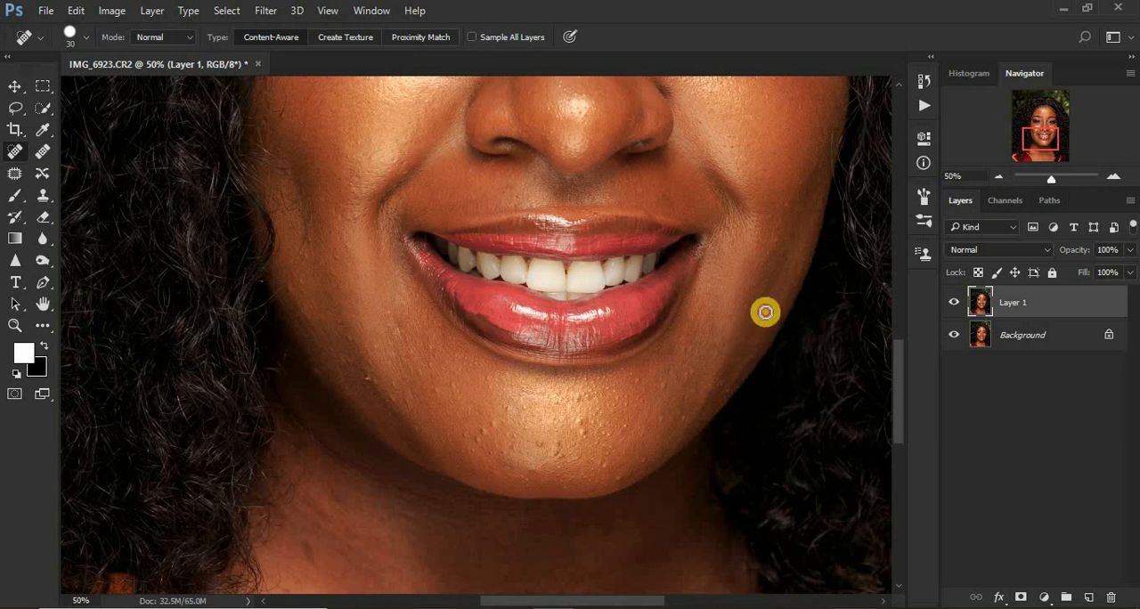
{"action": "left_click", "coordinate": [585, 433]}
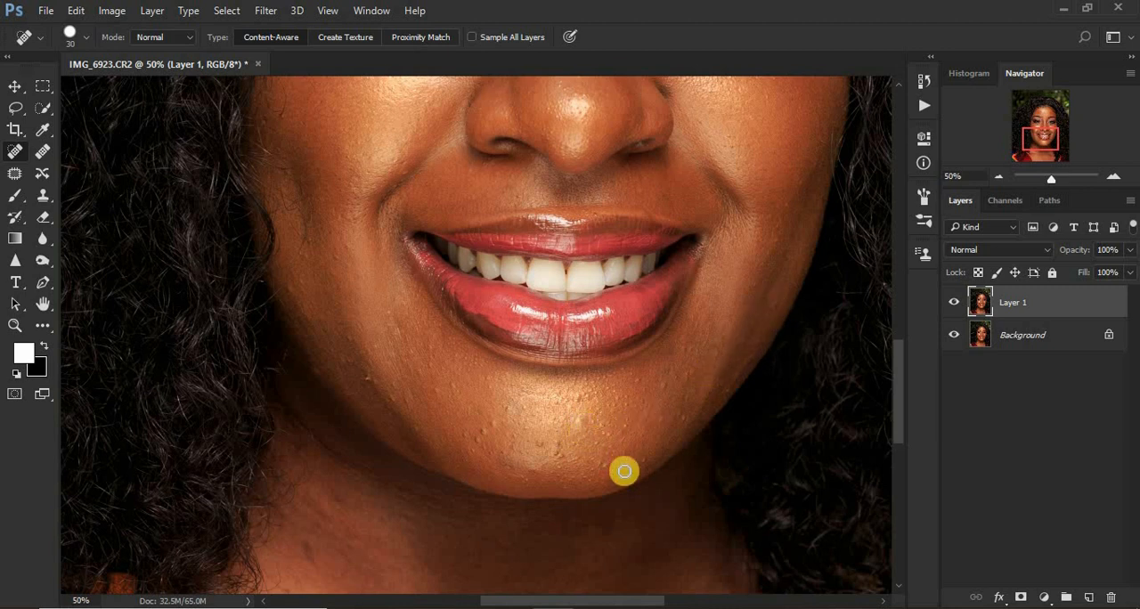
{"action": "left_click", "coordinate": [615, 470]}
{"action": "left_click", "coordinate": [611, 446]}
{"action": "left_click", "coordinate": [647, 457]}
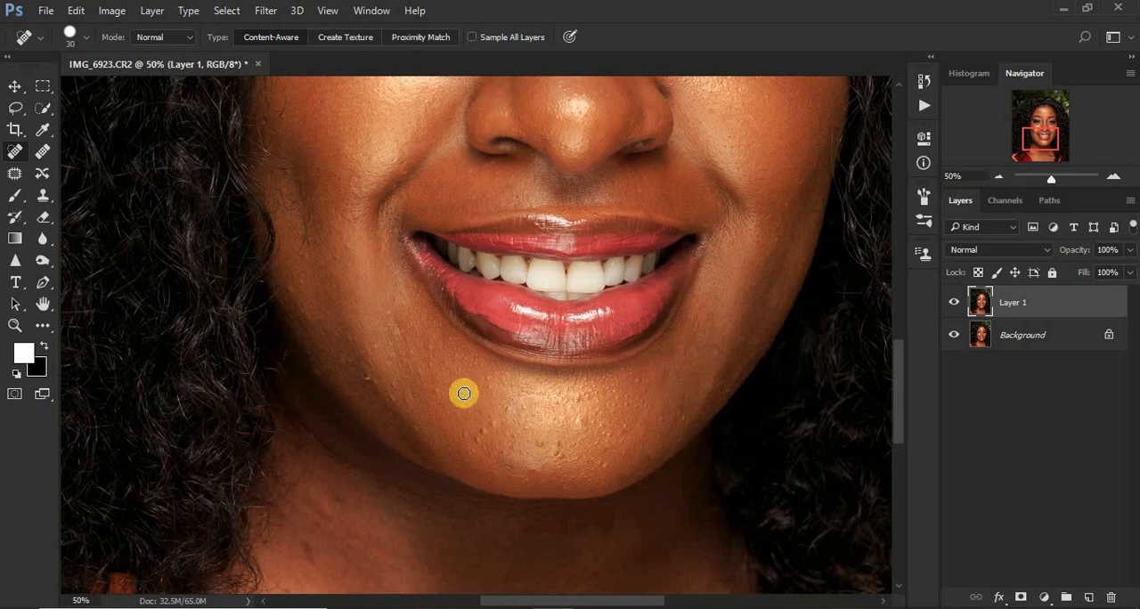
Remove the blemishes along the lower cheek and jawline in the photo's left half.
{"action": "left_click", "coordinate": [347, 346]}
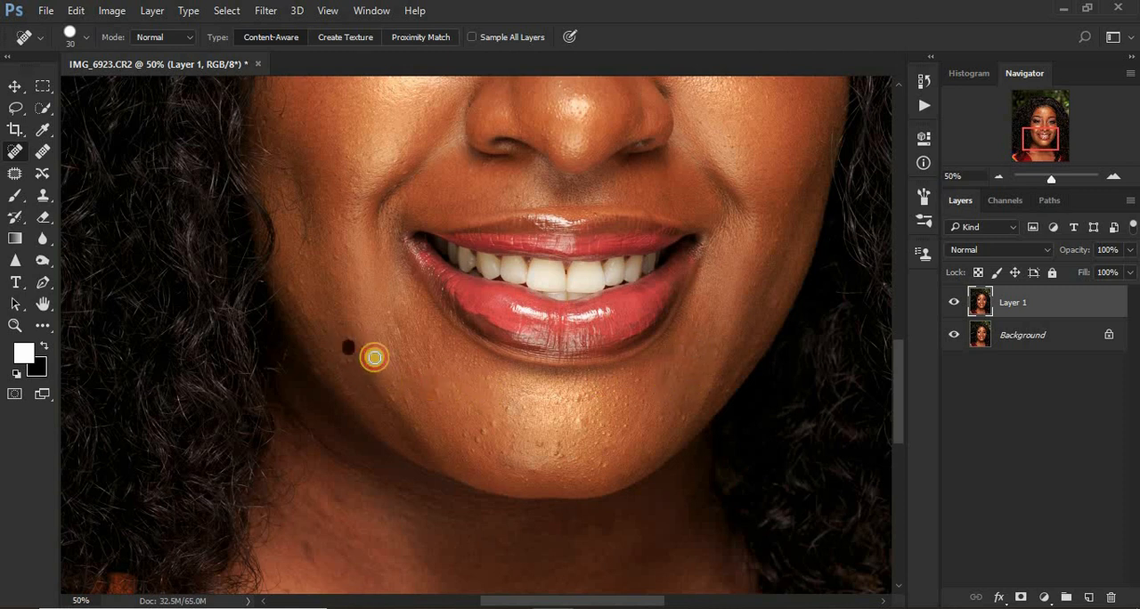
{"action": "left_click", "coordinate": [379, 370]}
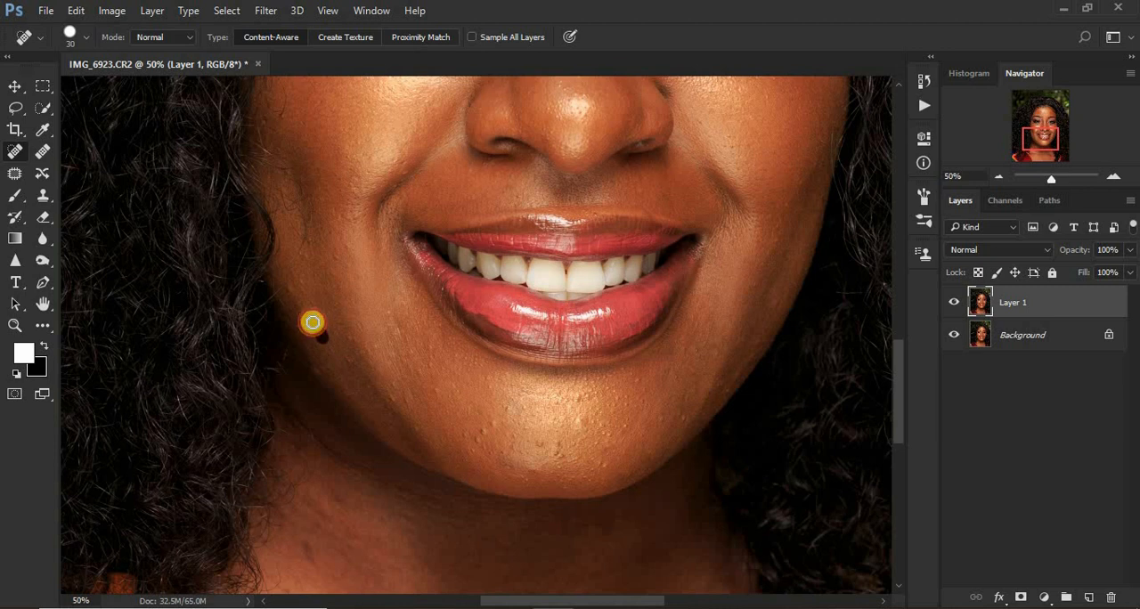
{"action": "left_click", "coordinate": [313, 322]}
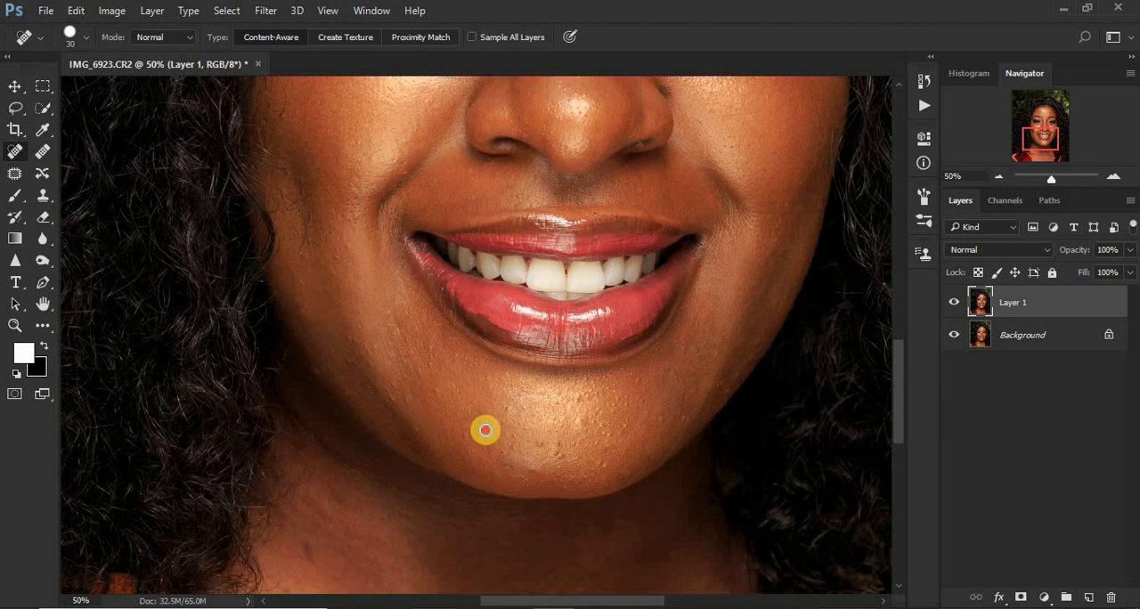
Heal the cluster of raised bumps across the middle of the chin and its left-hand side.
{"action": "left_click", "coordinate": [550, 451]}
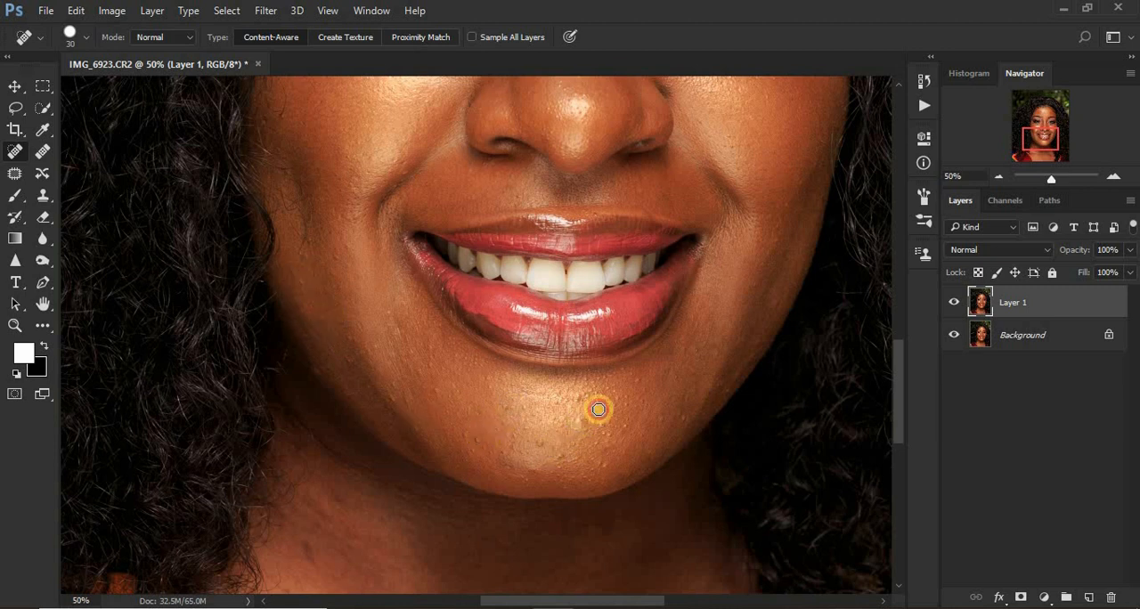
{"action": "left_click", "coordinate": [575, 400]}
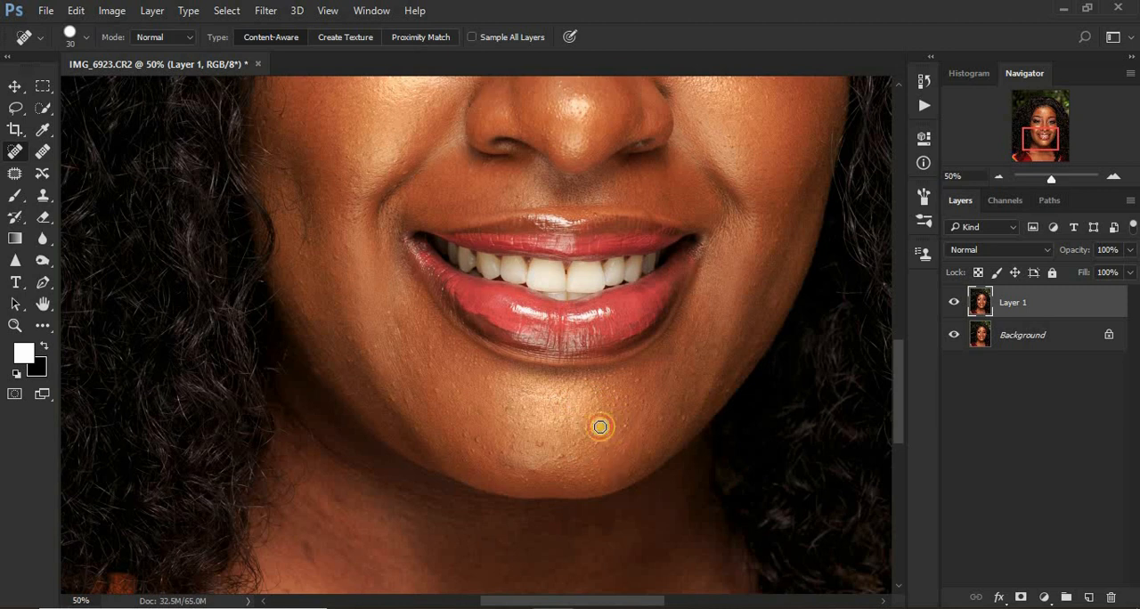
{"action": "left_click", "coordinate": [532, 446]}
{"action": "left_click", "coordinate": [466, 435]}
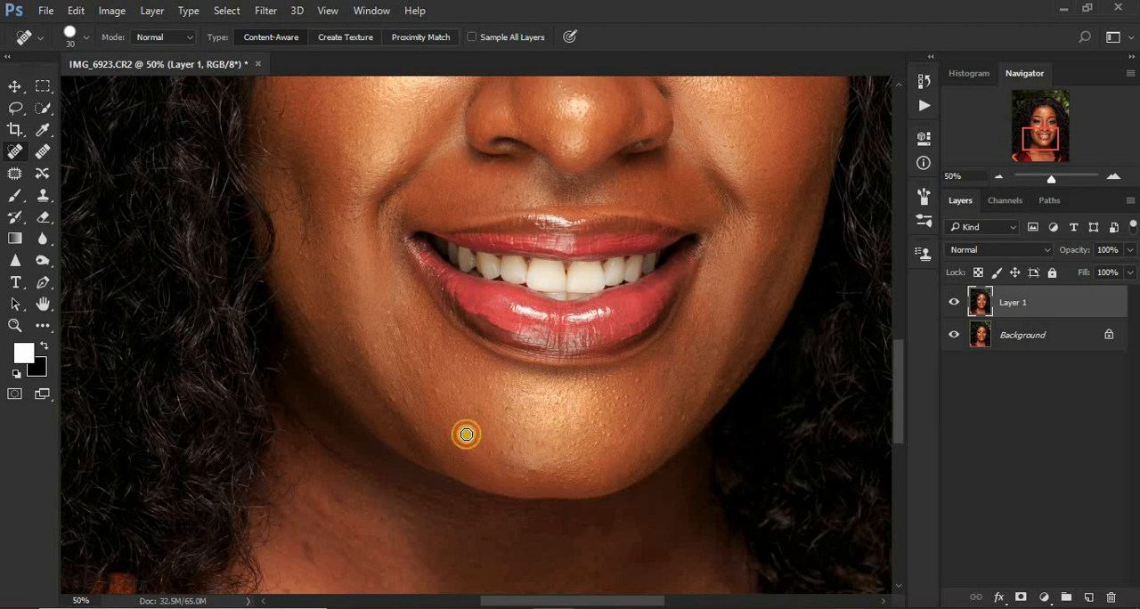
{"action": "left_click", "coordinate": [533, 470]}
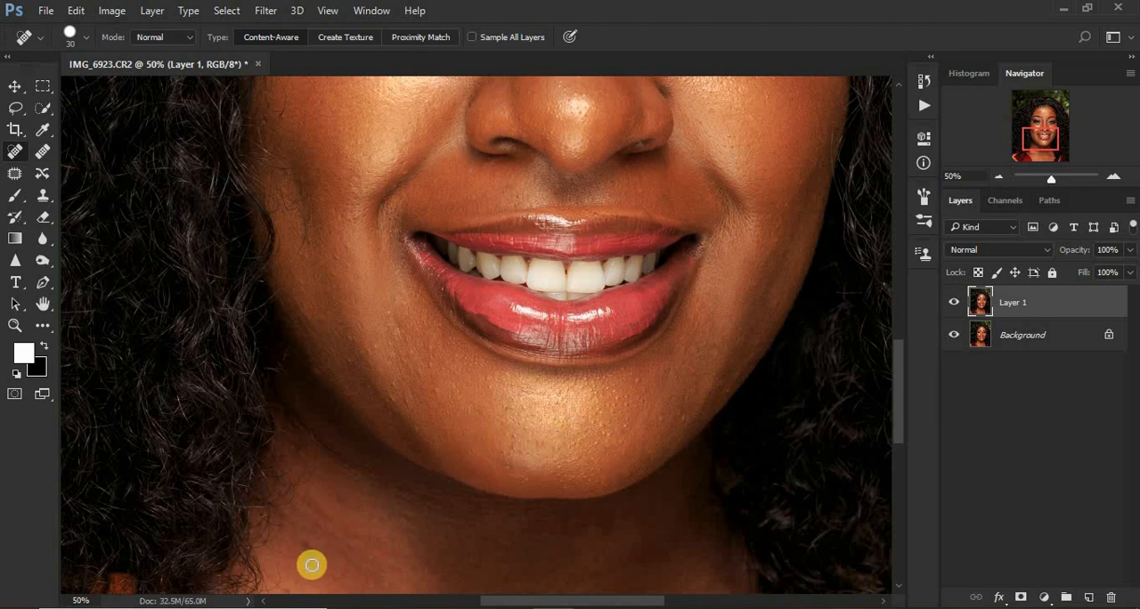
Clean up the mark on the neck and the leftover spots on the chin and the jaw in the photo's right half.
{"action": "left_click_drag", "start_coordinate": [310, 562], "coordinate": [307, 528]}
{"action": "left_click", "coordinate": [617, 441]}
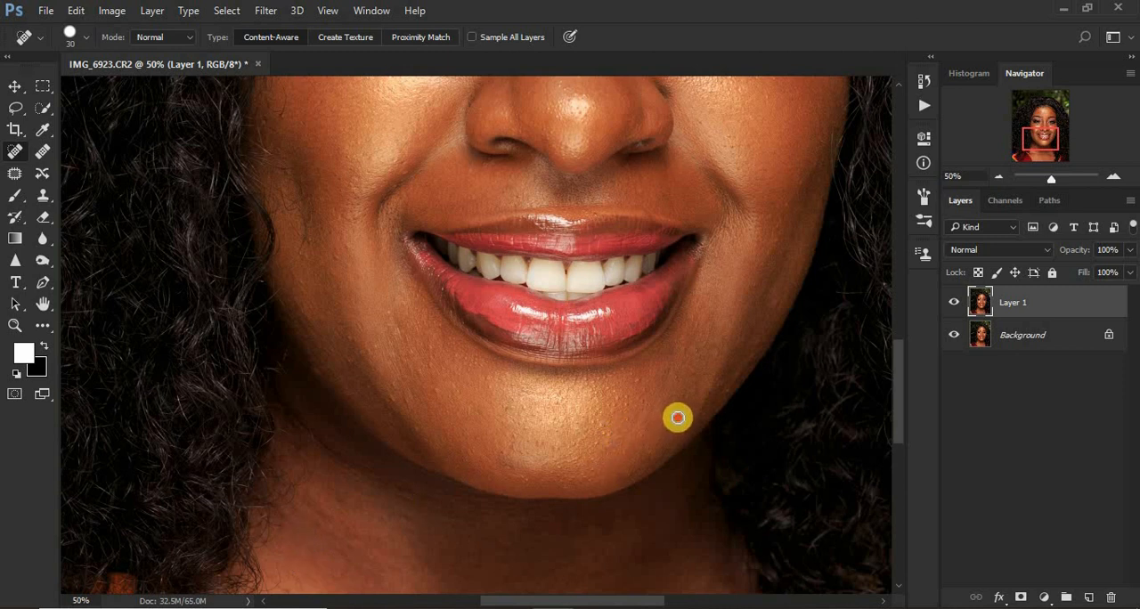
{"action": "left_click", "coordinate": [758, 343]}
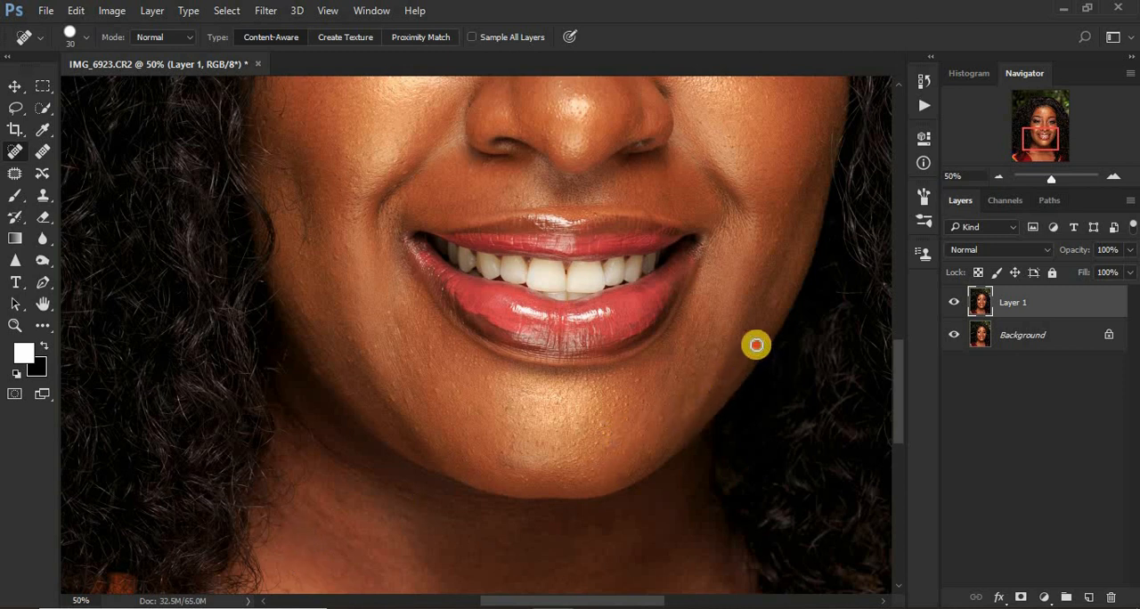
{"action": "left_click", "coordinate": [687, 346]}
{"action": "left_click", "coordinate": [655, 379]}
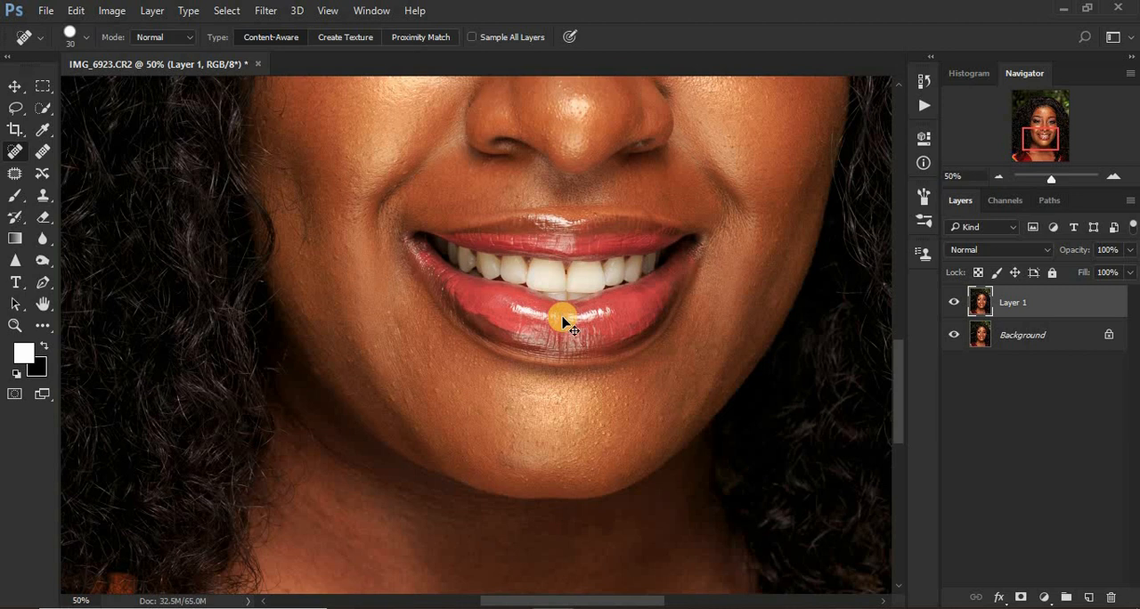
Review the healed skin across the whole portrait at a reduced magnification.
{"action": "key", "text": "ctrl+minus"}
{"action": "key", "text": "ctrl+minus"}
{"action": "key", "text": "ctrl+minus"}
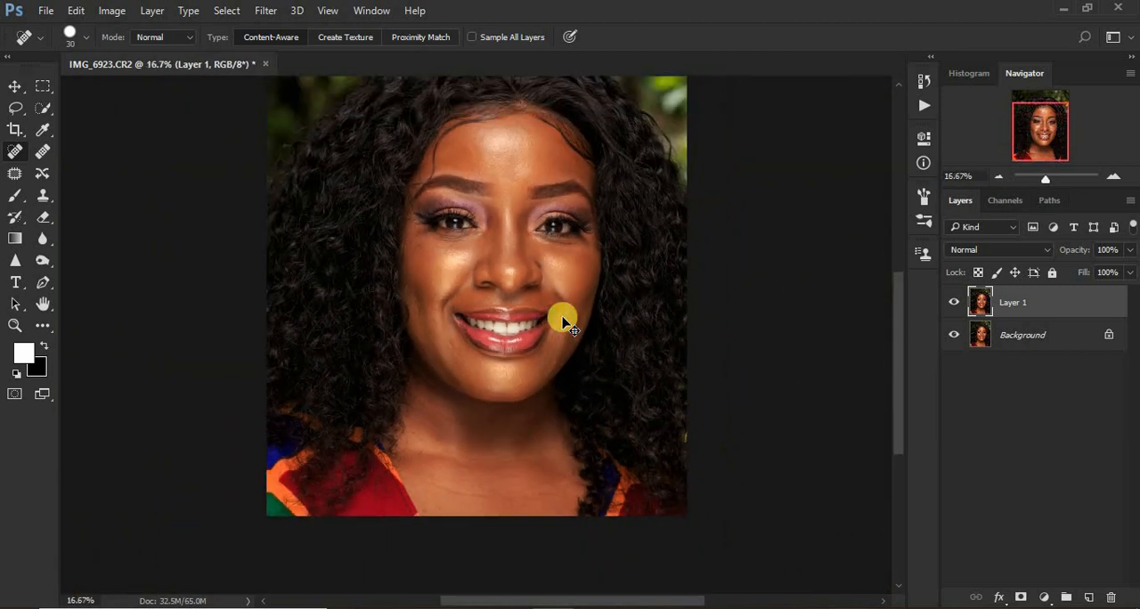
{"action": "key", "text": "ctrl+minus"}
{"action": "key", "text": "ctrl+plus"}
{"action": "key", "text": "ctrl+plus"}
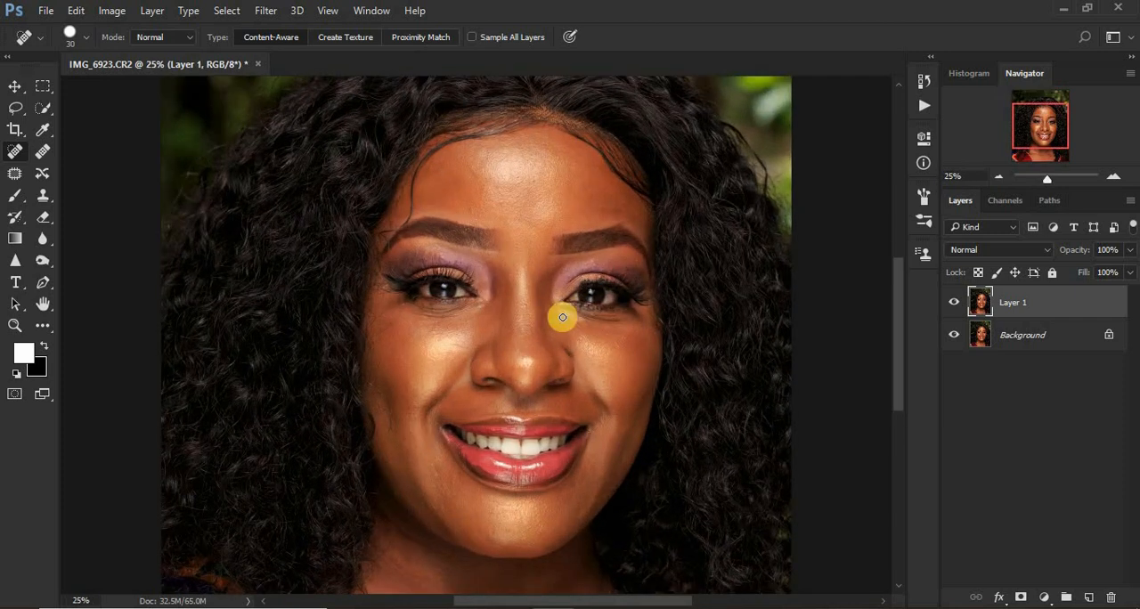
{"action": "left_click", "coordinate": [924, 81]}
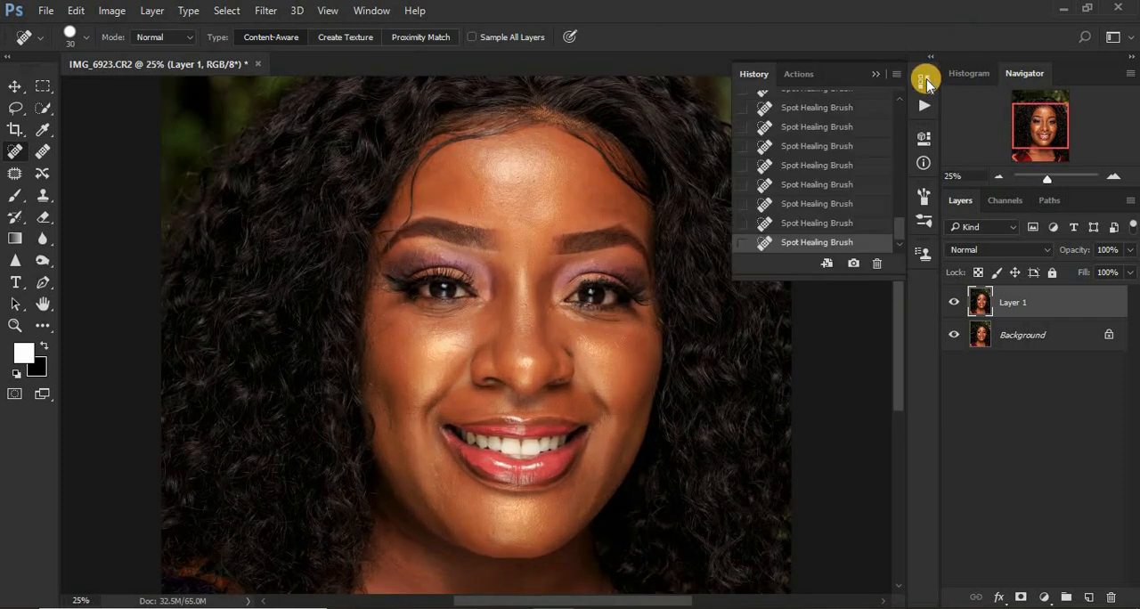
{"action": "left_click", "coordinate": [804, 75]}
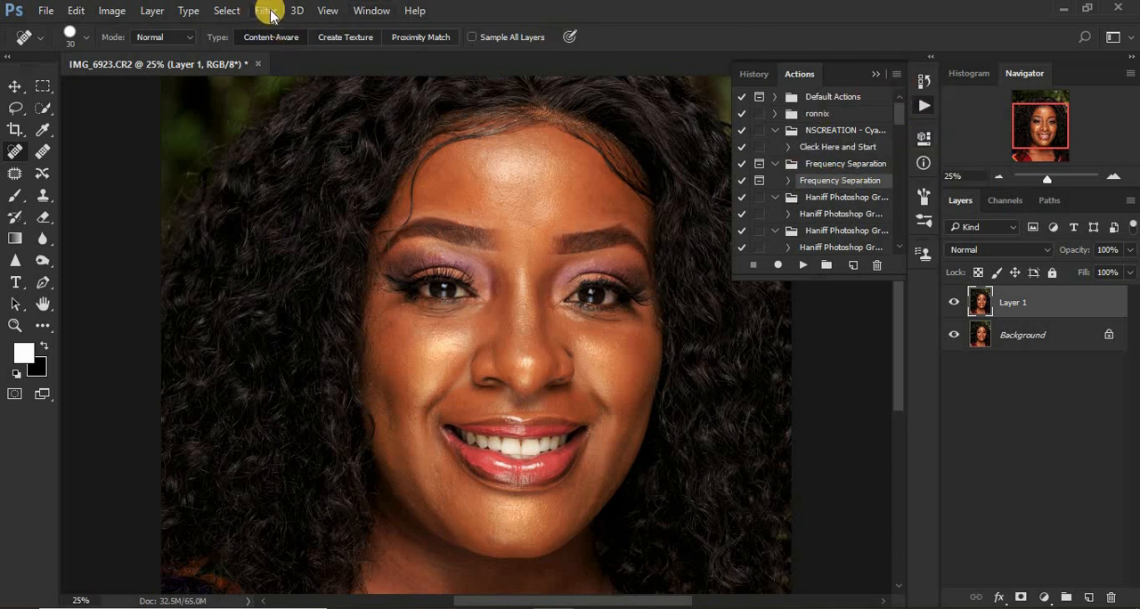
{"action": "left_click", "coordinate": [371, 13]}
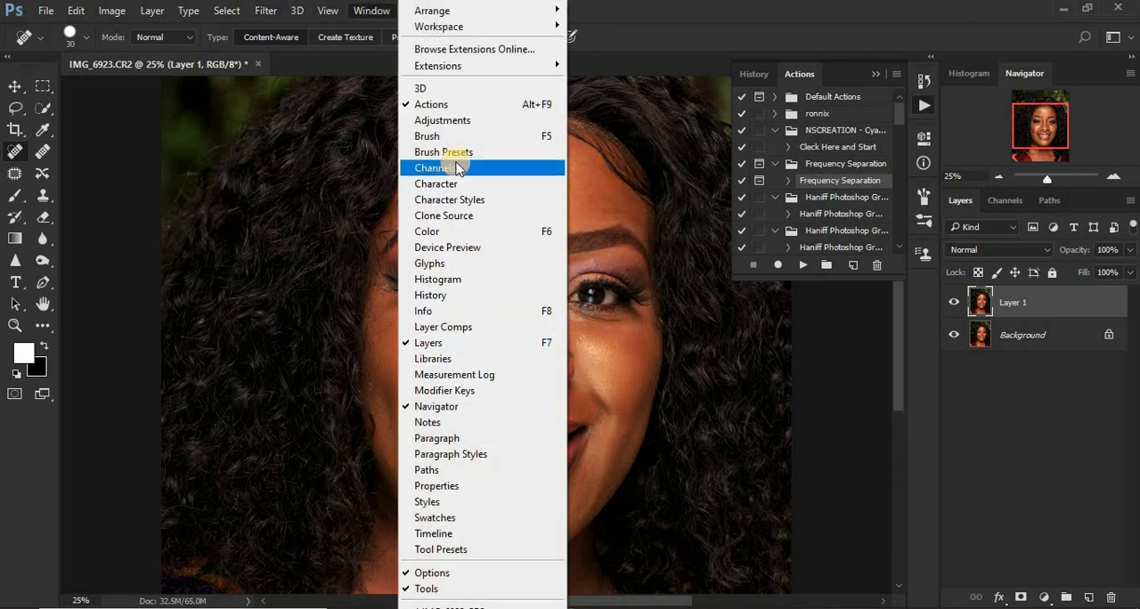
{"action": "left_click", "coordinate": [453, 109]}
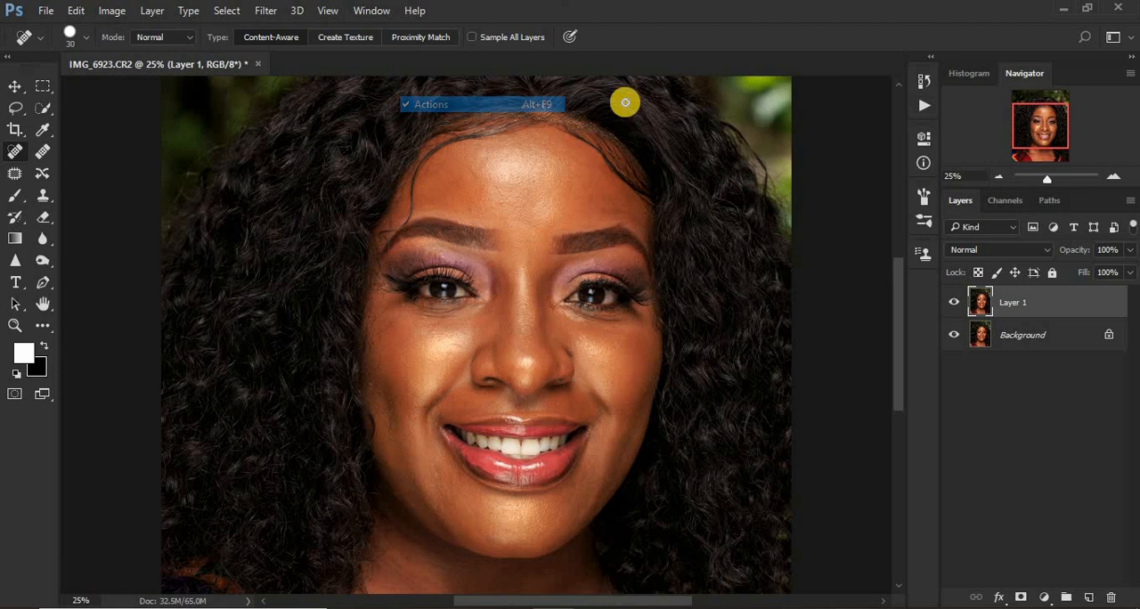
Display the list of saved actions with the Frequency Separation action and look over the commands for managing actions.
{"action": "left_click", "coordinate": [925, 80]}
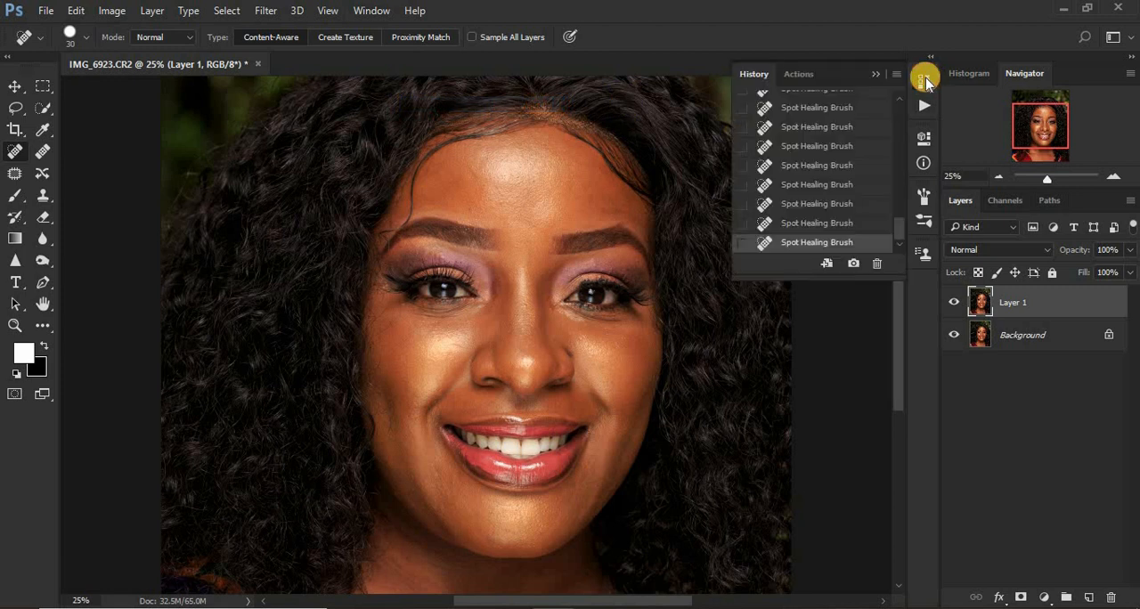
{"action": "left_click", "coordinate": [798, 75]}
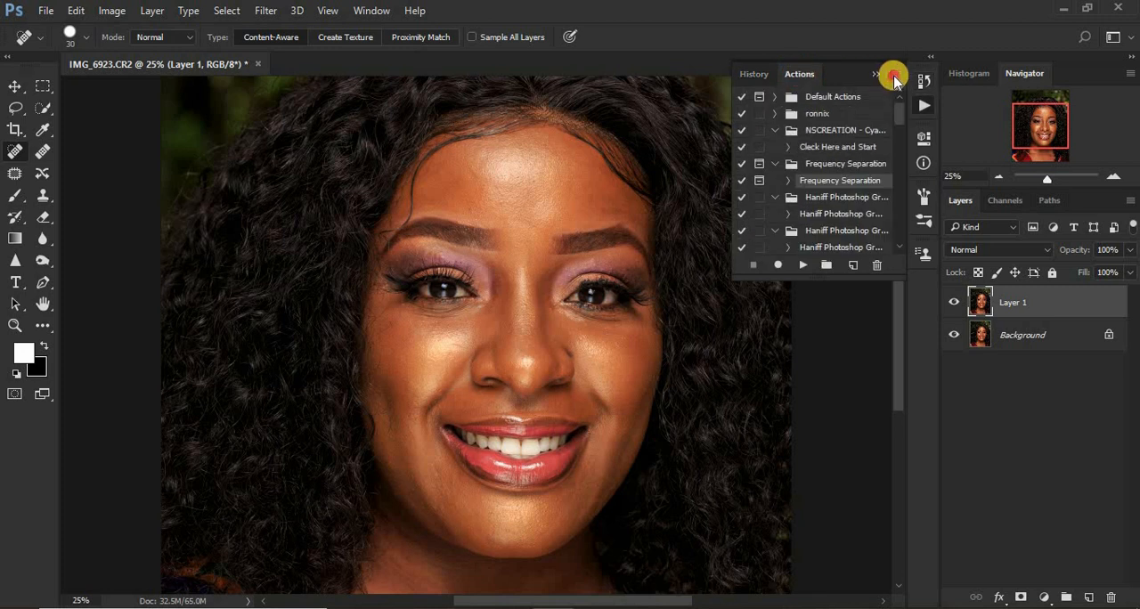
{"action": "left_click", "coordinate": [895, 76]}
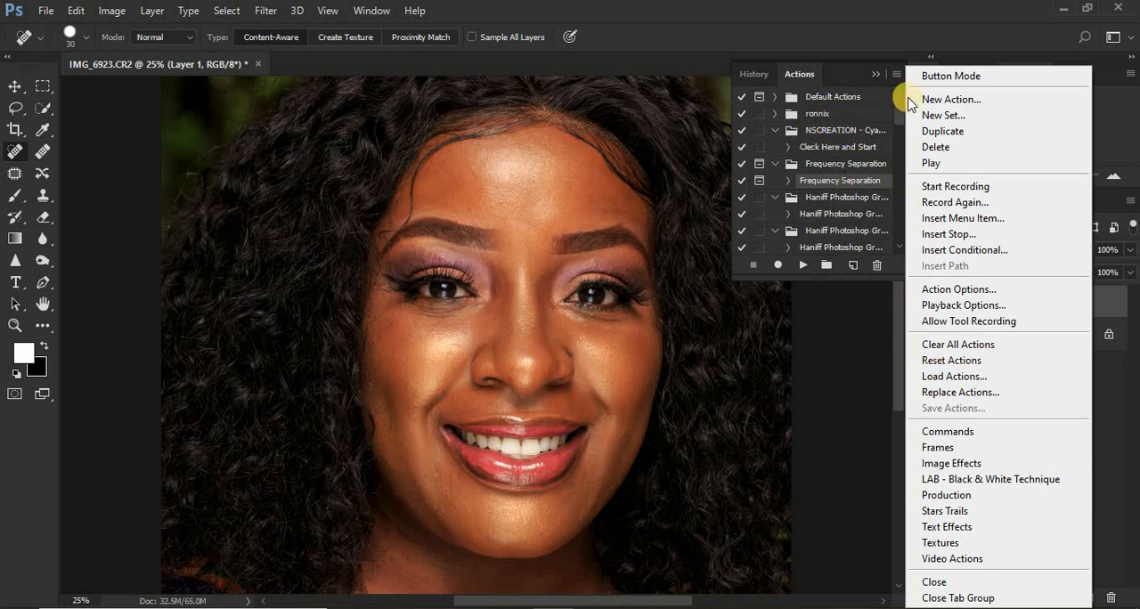
{"action": "left_click", "coordinate": [880, 26]}
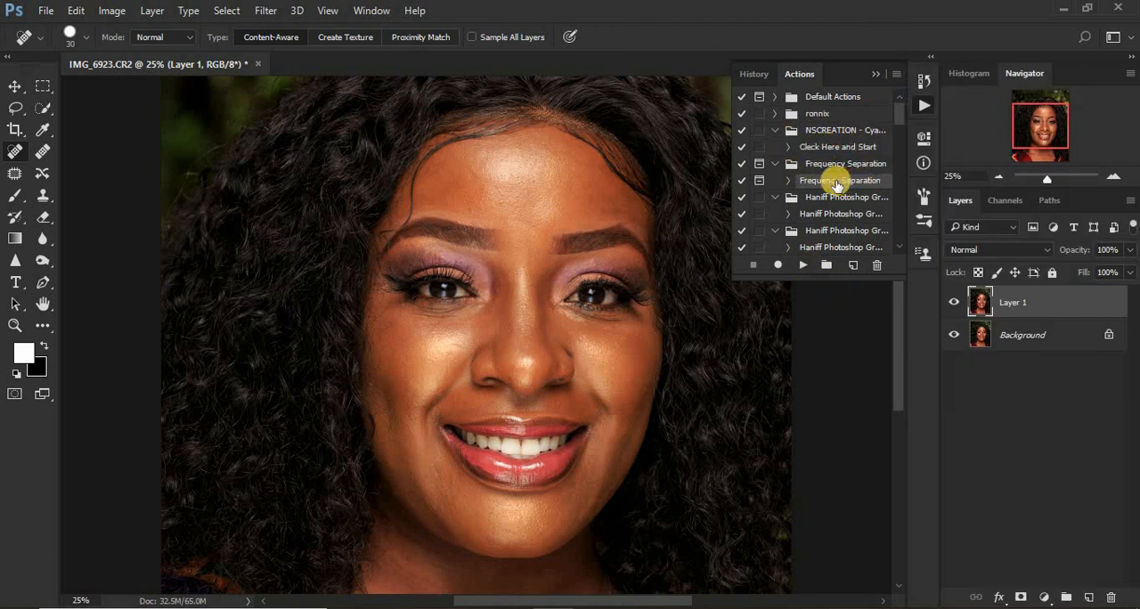
Run the Frequency Separation action on Layer 1 and continue past its opening message.
{"action": "left_click", "coordinate": [777, 165]}
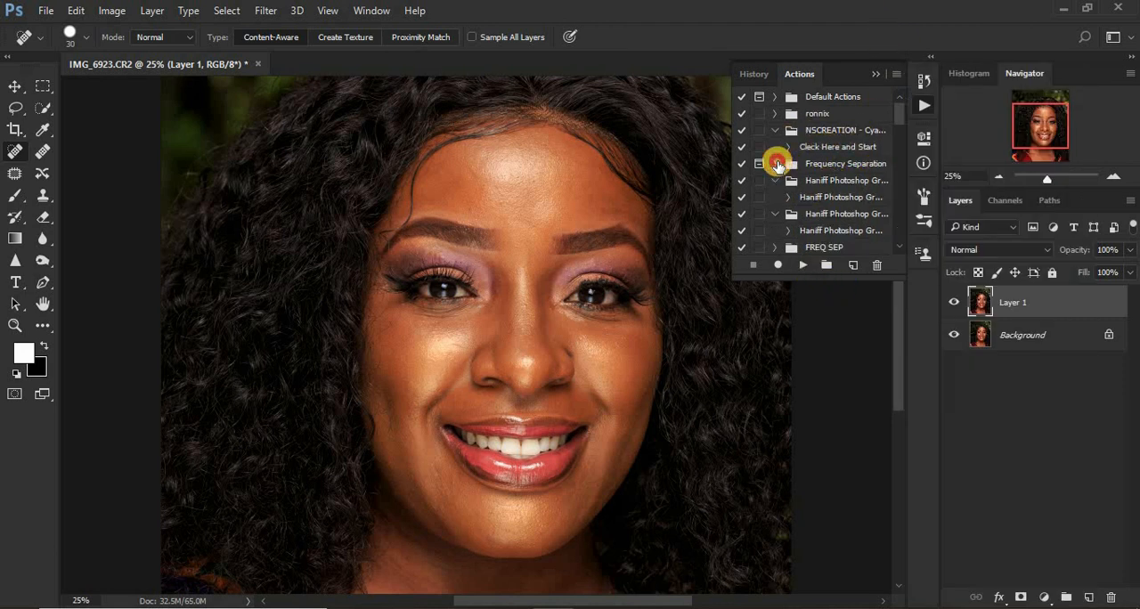
{"action": "left_click", "coordinate": [776, 164]}
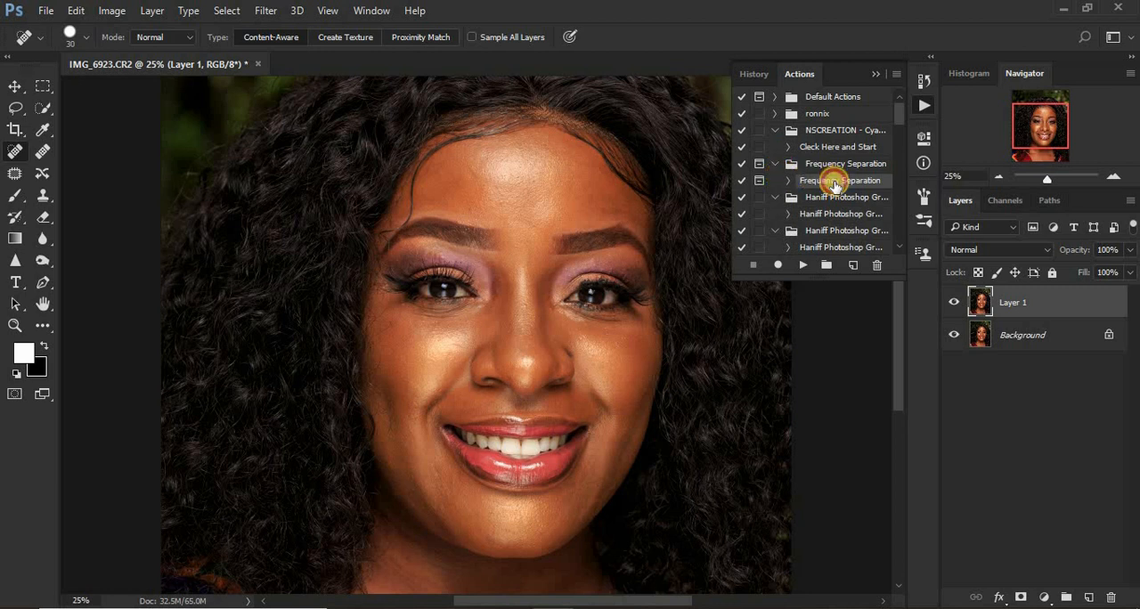
{"action": "left_click", "coordinate": [804, 266]}
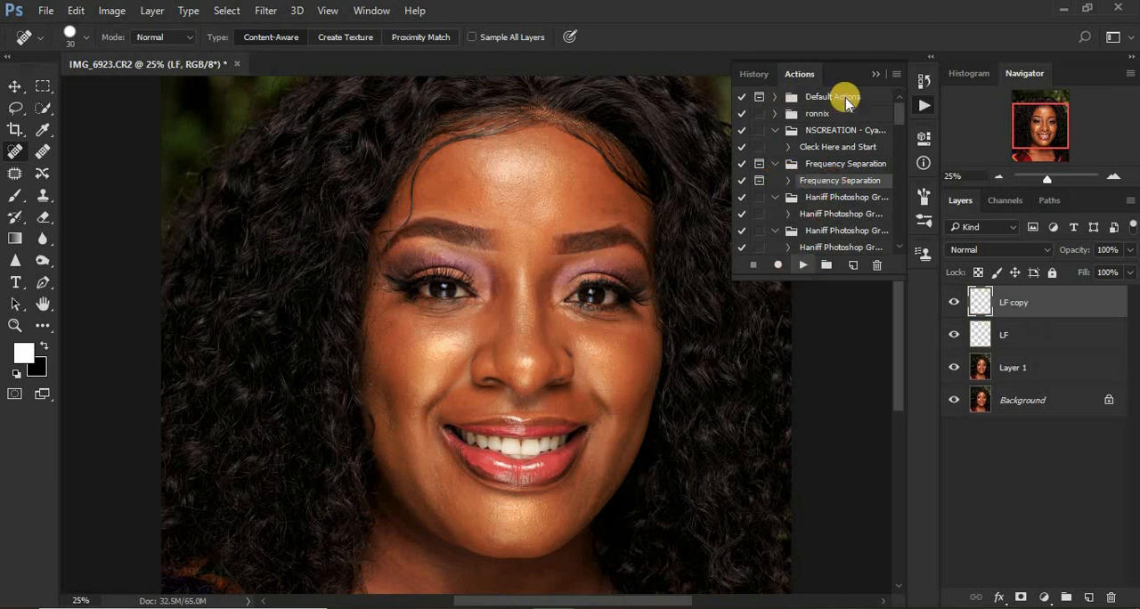
{"action": "left_click", "coordinate": [546, 255]}
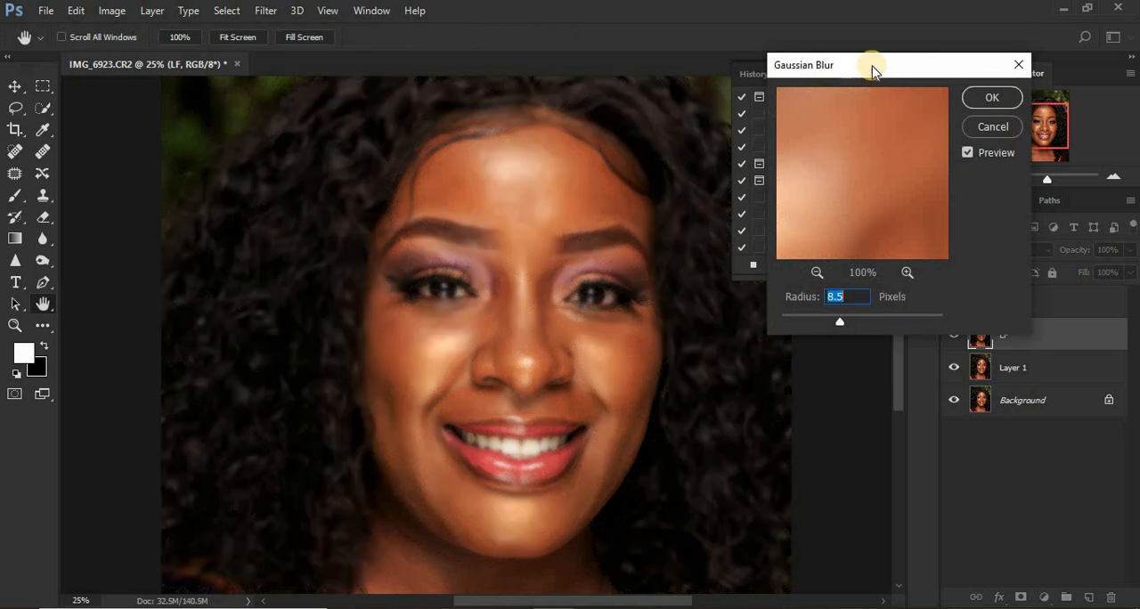
Apply the action's Gaussian Blur to the LF layer with a radius of 8.0 pixels, judging the blur on the forehead.
{"action": "left_click_drag", "start_coordinate": [873, 66], "coordinate": [883, 65]}
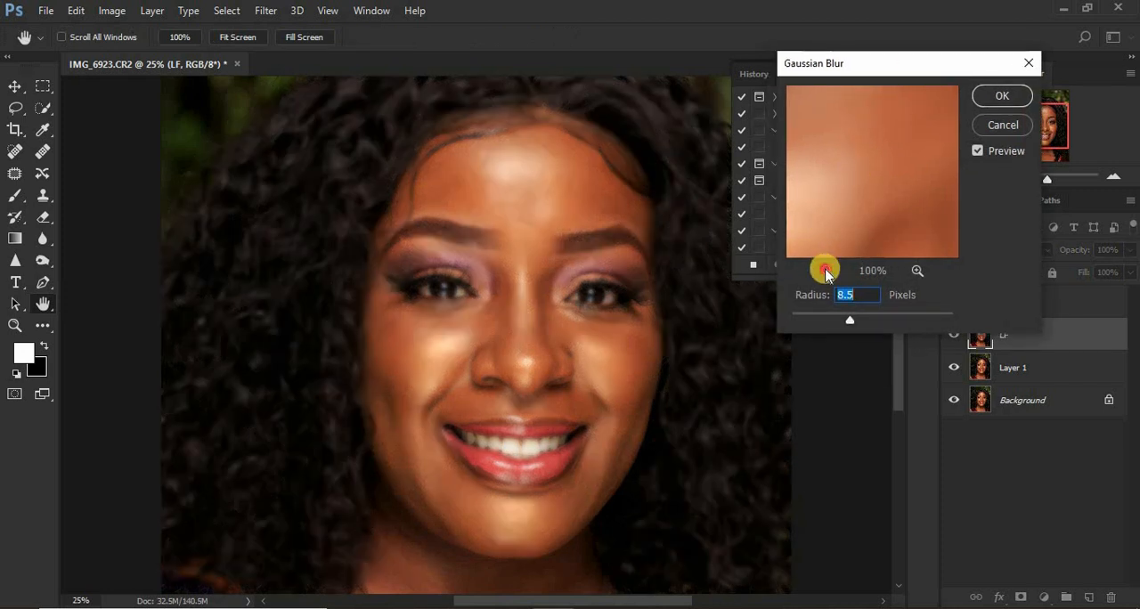
{"action": "left_click", "coordinate": [827, 271]}
{"action": "left_click", "coordinate": [827, 272]}
{"action": "left_click_drag", "start_coordinate": [890, 165], "coordinate": [915, 247]}
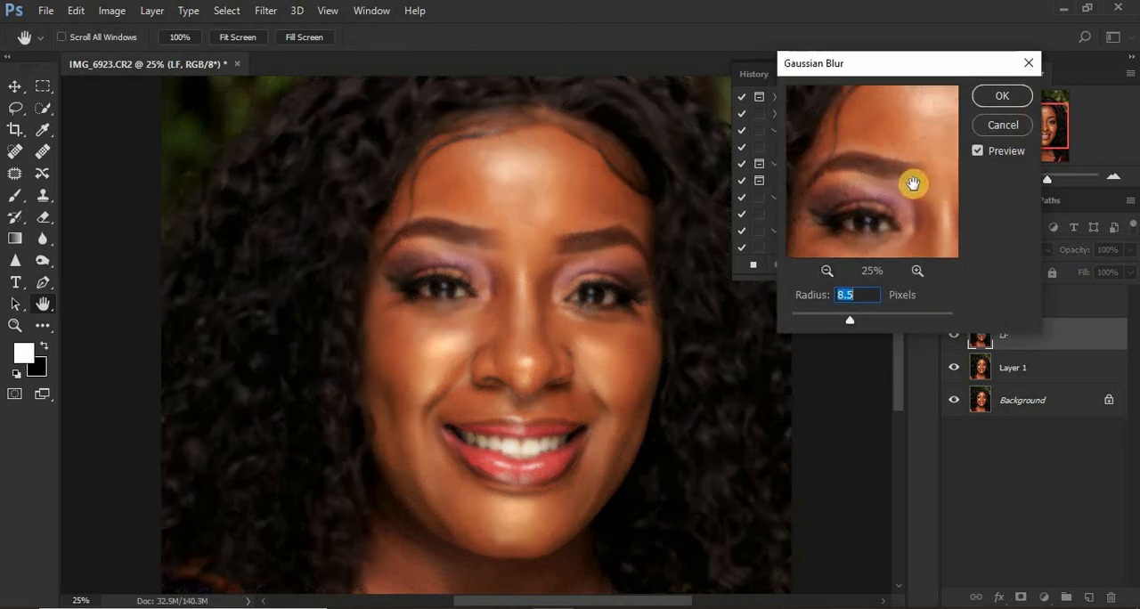
{"action": "left_click_drag", "start_coordinate": [913, 183], "coordinate": [853, 234]}
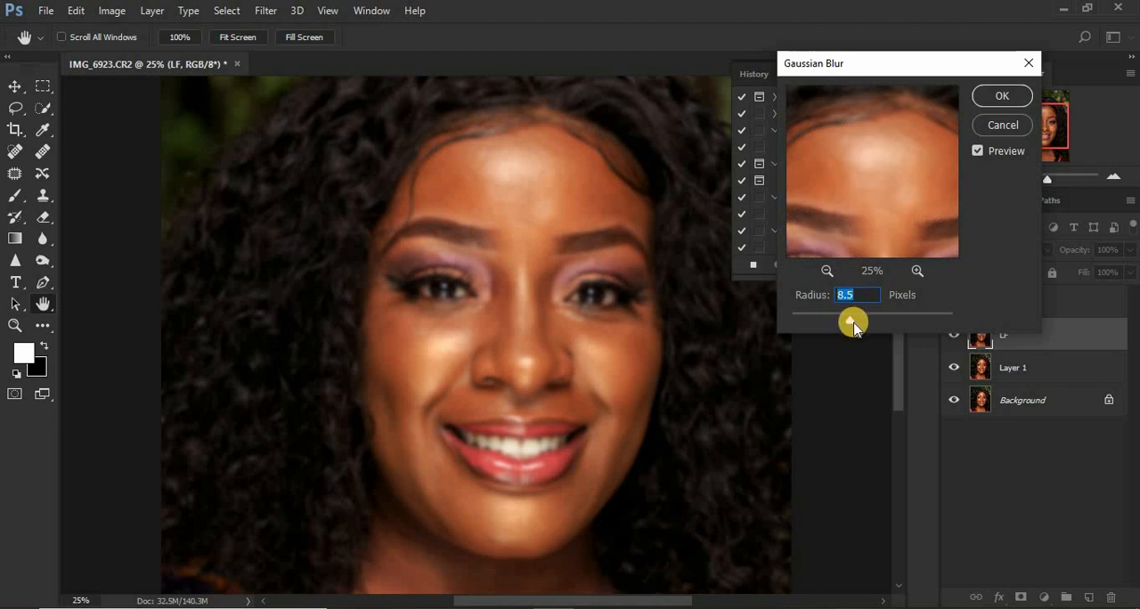
{"action": "left_click_drag", "start_coordinate": [852, 325], "coordinate": [779, 318]}
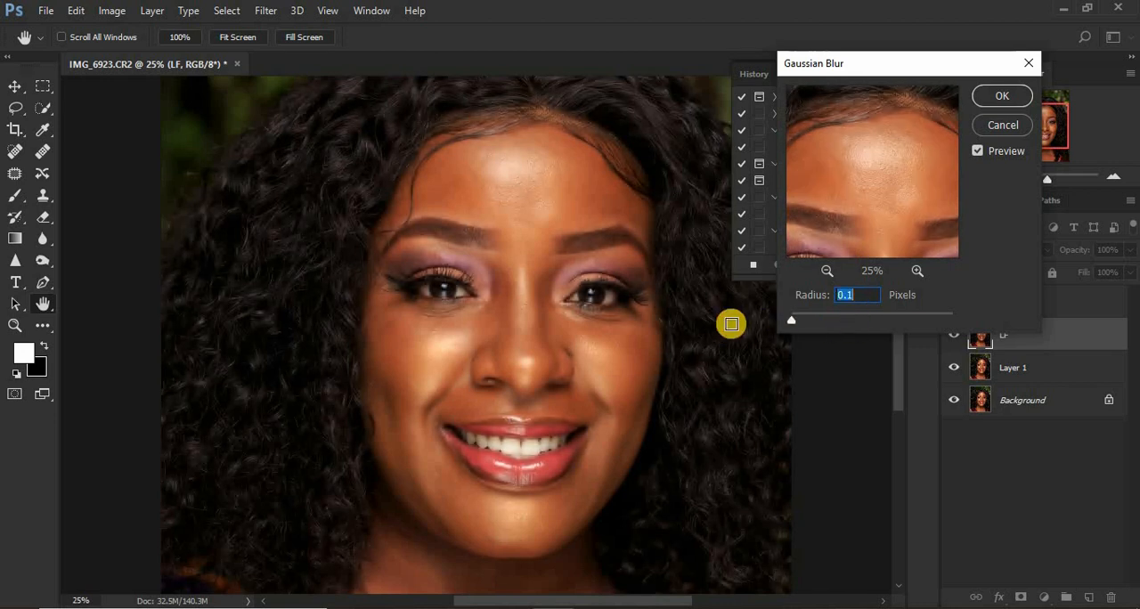
{"action": "left_click", "coordinate": [794, 321]}
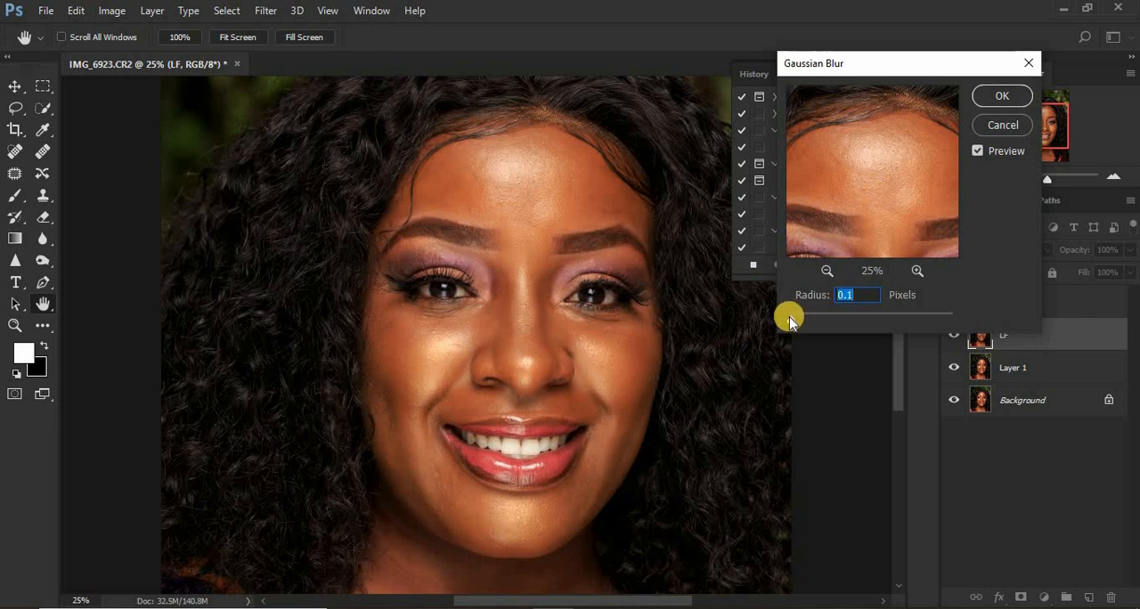
{"action": "left_click_drag", "start_coordinate": [794, 321], "coordinate": [807, 321]}
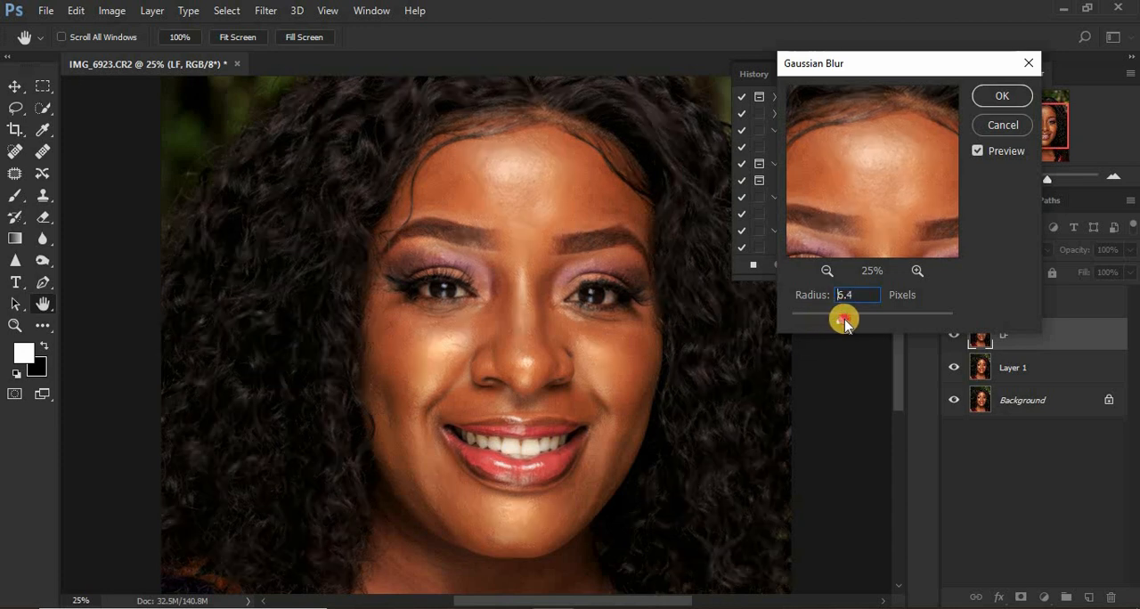
{"action": "left_click_drag", "start_coordinate": [846, 326], "coordinate": [848, 326]}
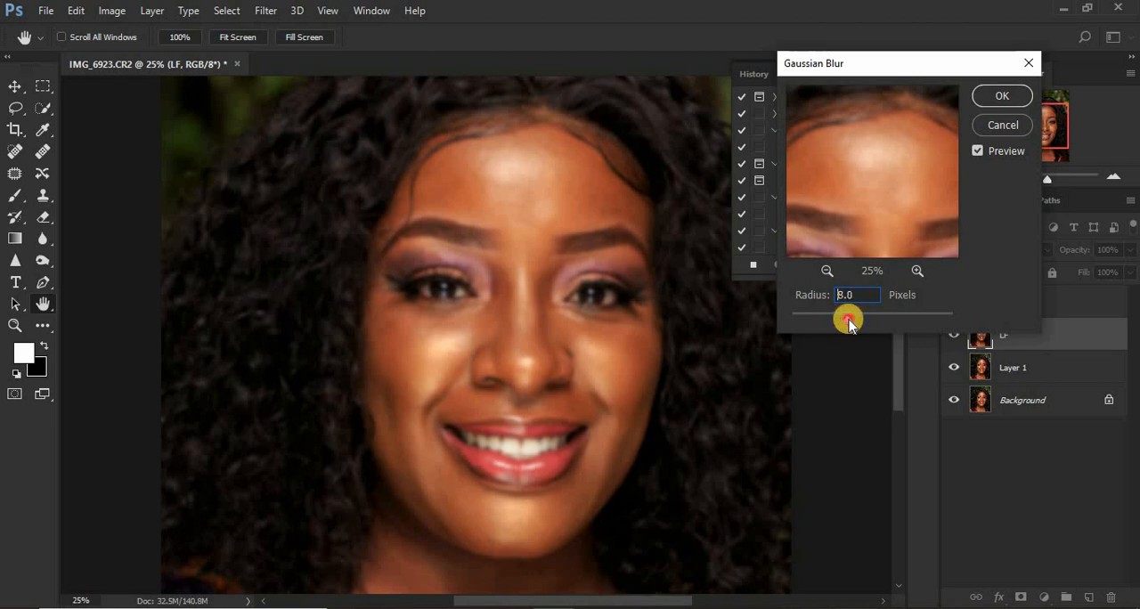
{"action": "left_click_drag", "start_coordinate": [848, 325], "coordinate": [848, 326]}
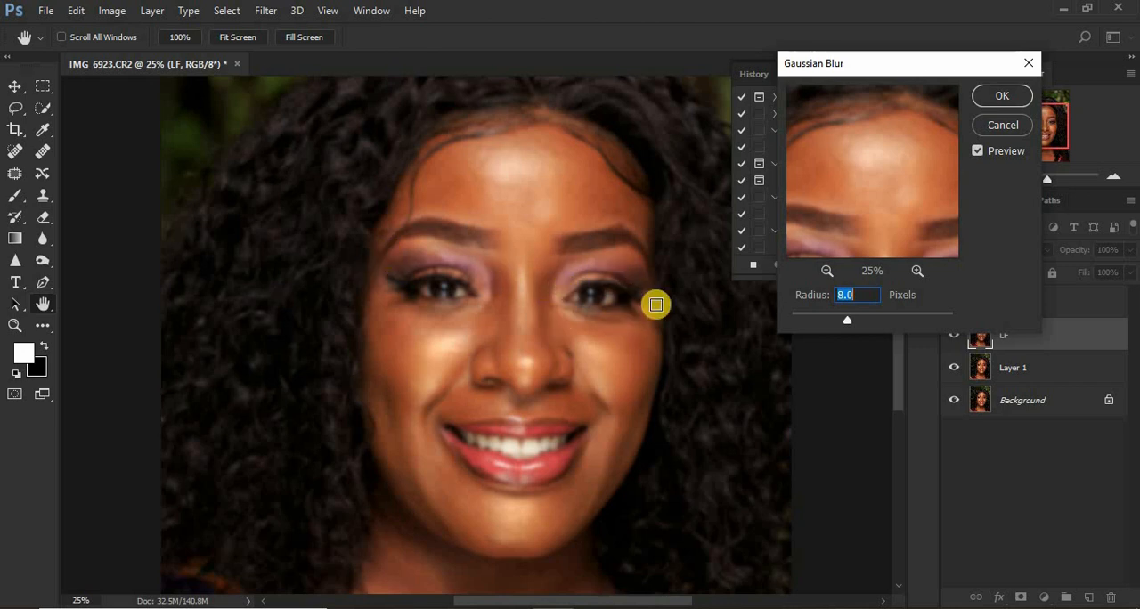
{"action": "left_click", "coordinate": [998, 96]}
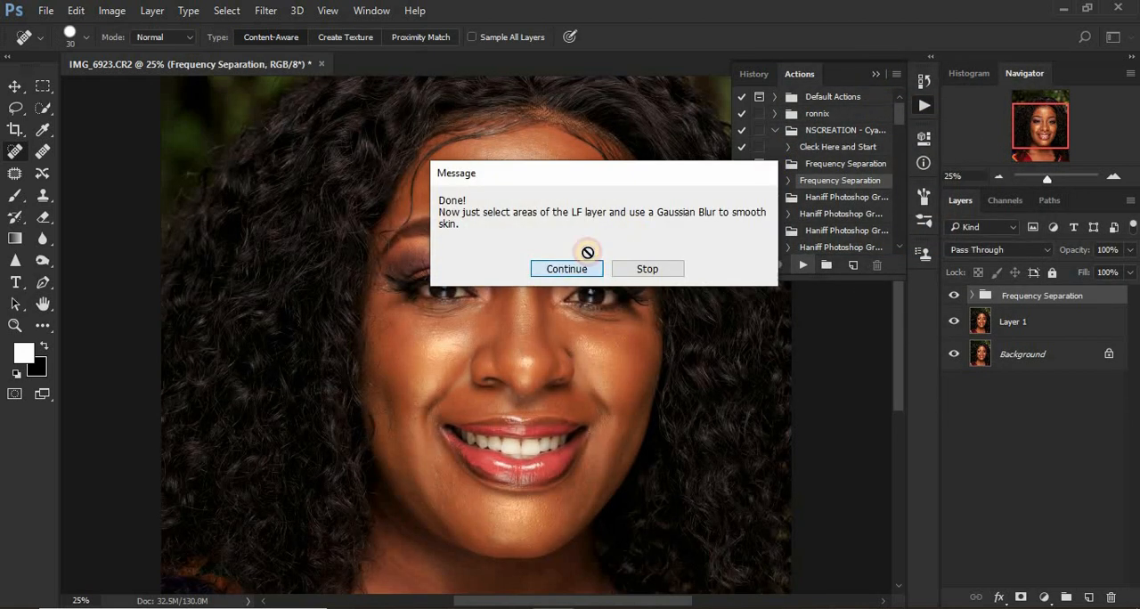
Finish the action by continuing past its closing message, put away the action list and expand the Frequency Separation group.
{"action": "left_click", "coordinate": [584, 264]}
{"action": "left_click", "coordinate": [873, 77]}
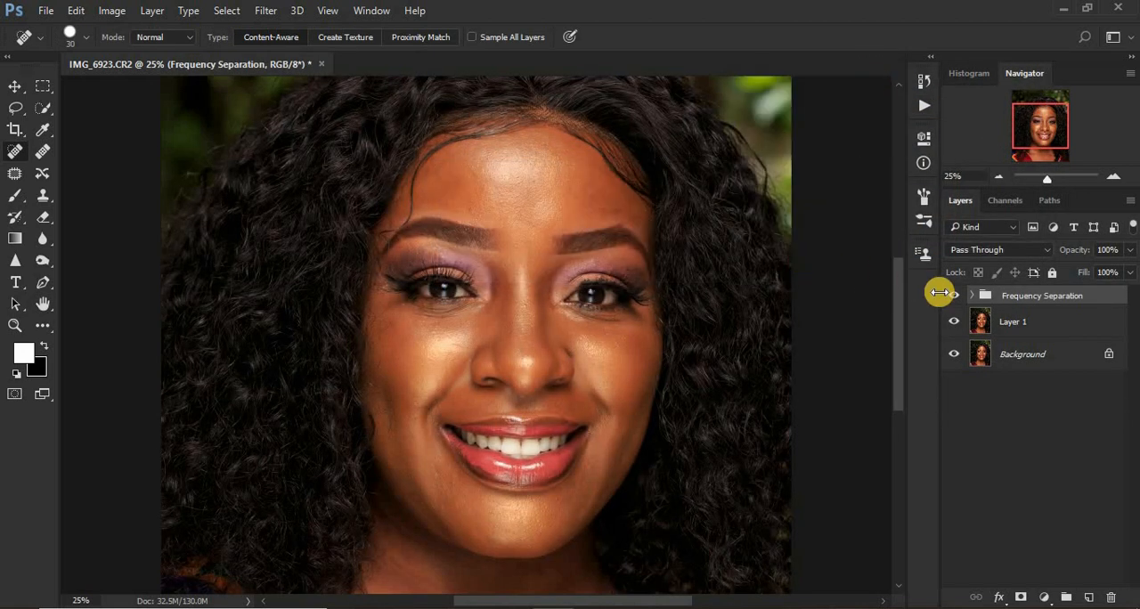
{"action": "left_click", "coordinate": [973, 296]}
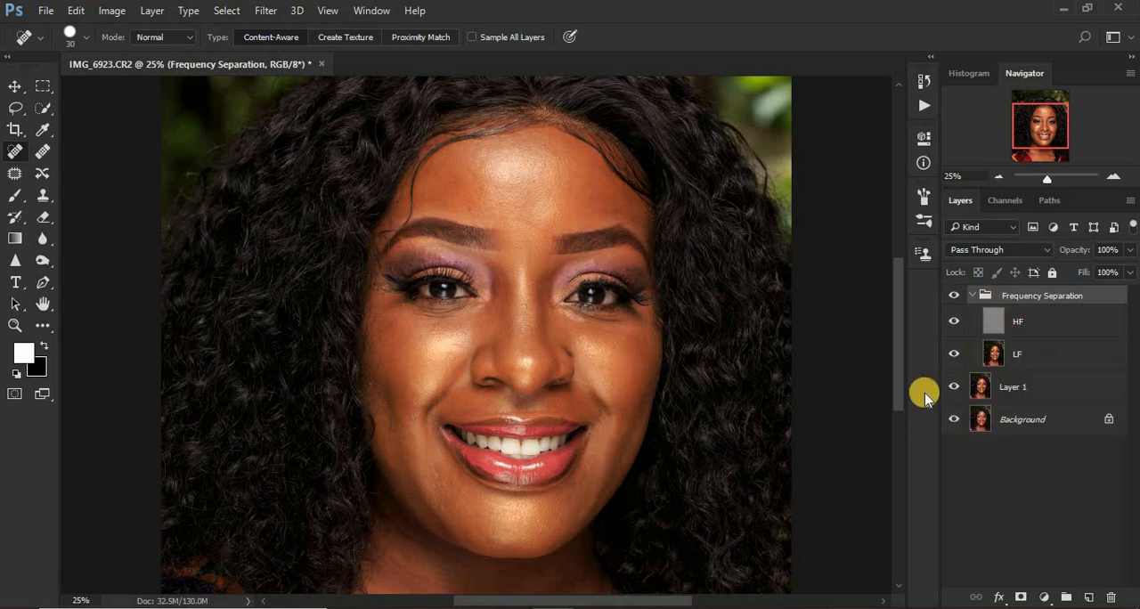
Add a Black & White adjustment layer above the HF layer with Reds at -52.
{"action": "left_click", "coordinate": [992, 321]}
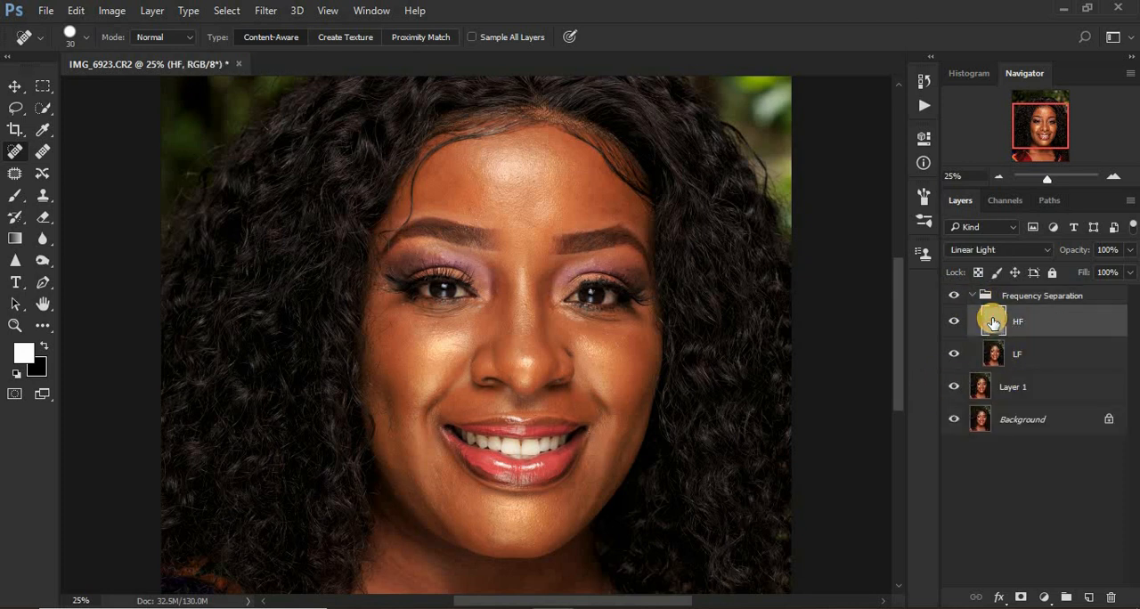
{"action": "left_click", "coordinate": [1042, 598]}
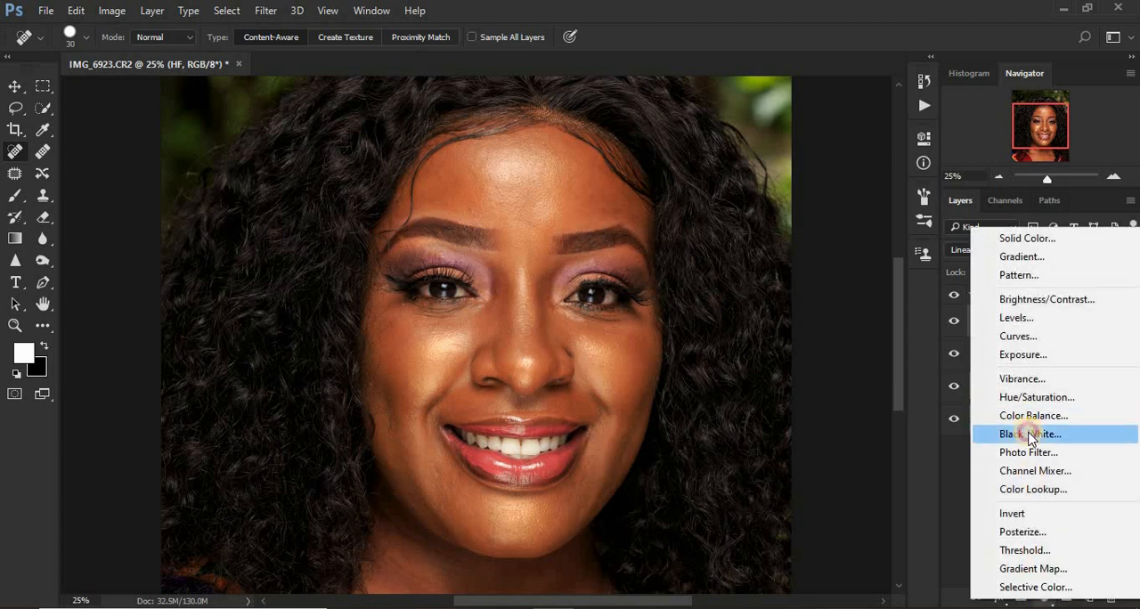
{"action": "left_click", "coordinate": [1020, 435]}
{"action": "left_click_drag", "start_coordinate": [803, 243], "coordinate": [776, 246]}
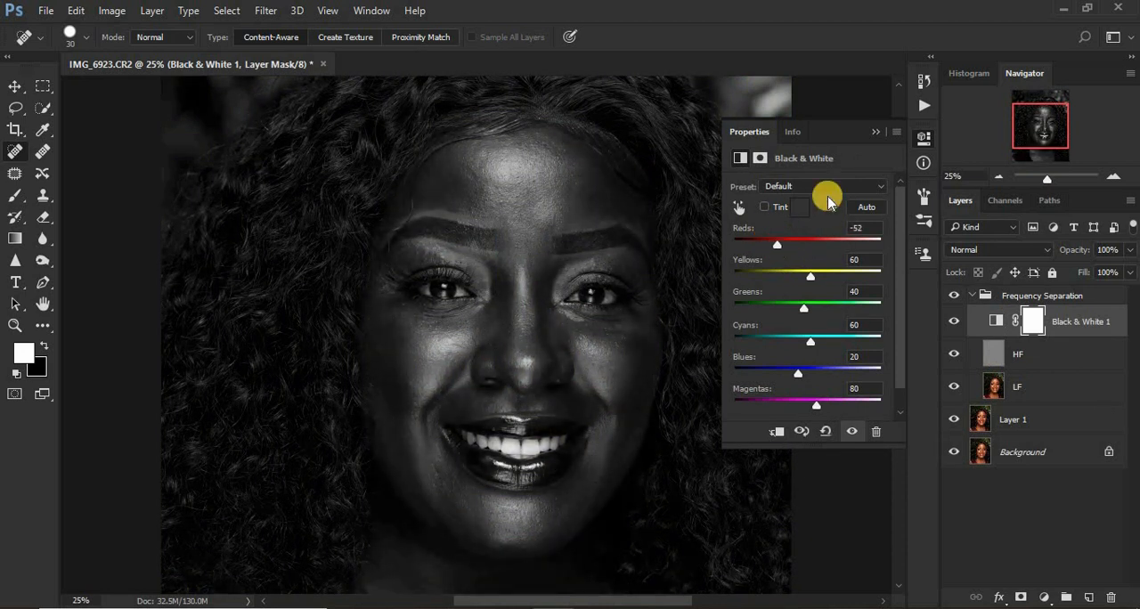
{"action": "left_click", "coordinate": [876, 133]}
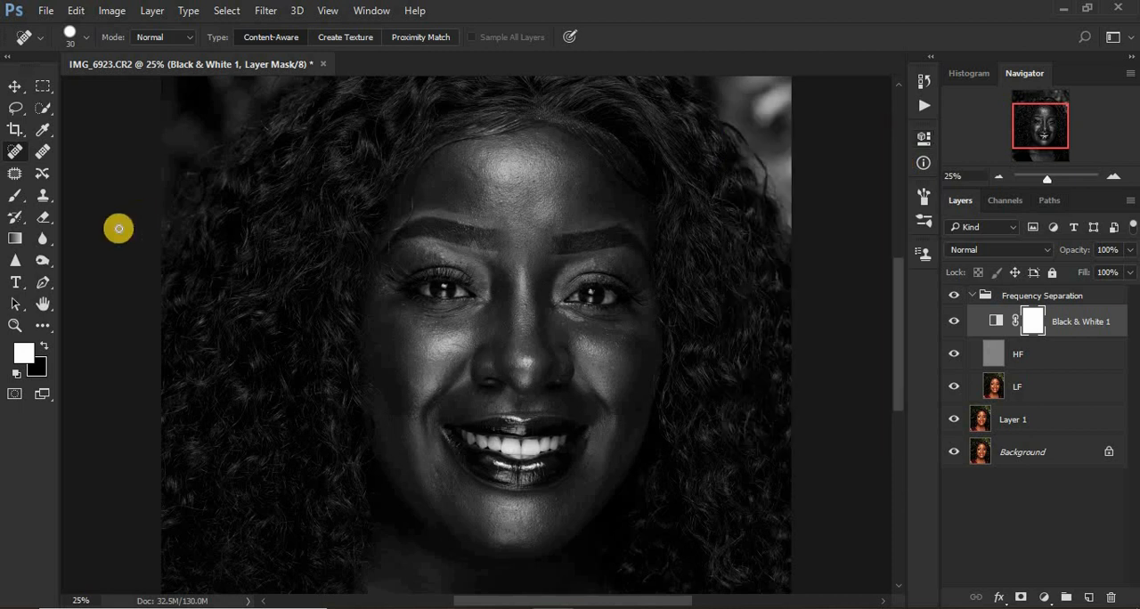
Switch to the Mixer Brush and set it to 9% Wet with a 200-pixel tip.
{"action": "left_click", "coordinate": [44, 327]}
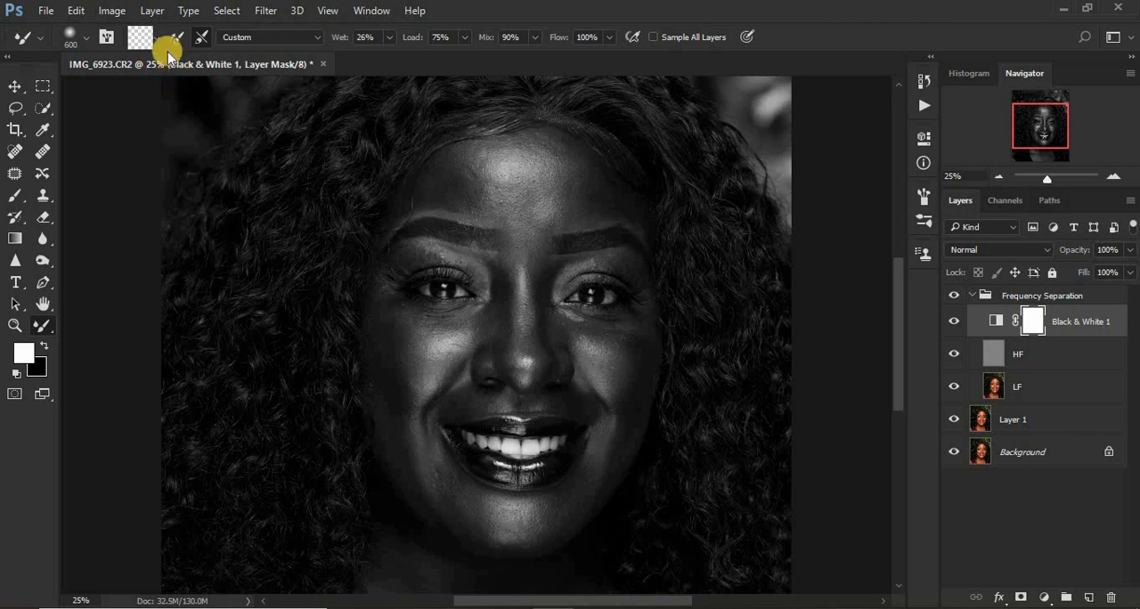
{"action": "left_click", "coordinate": [156, 41]}
{"action": "left_click", "coordinate": [171, 78]}
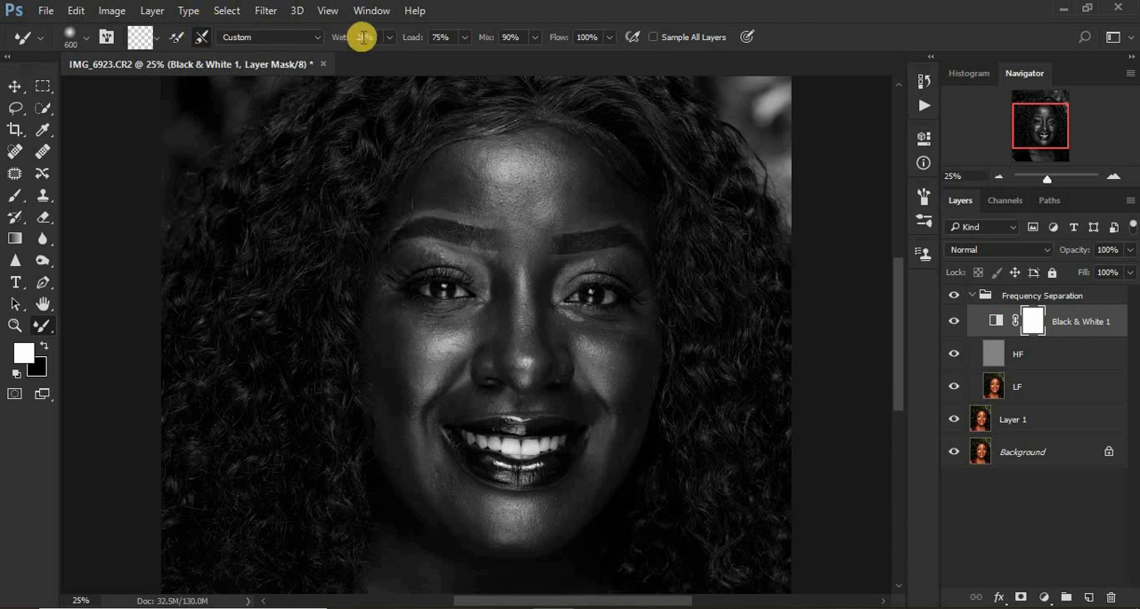
{"action": "left_click_drag", "start_coordinate": [373, 38], "coordinate": [339, 38]}
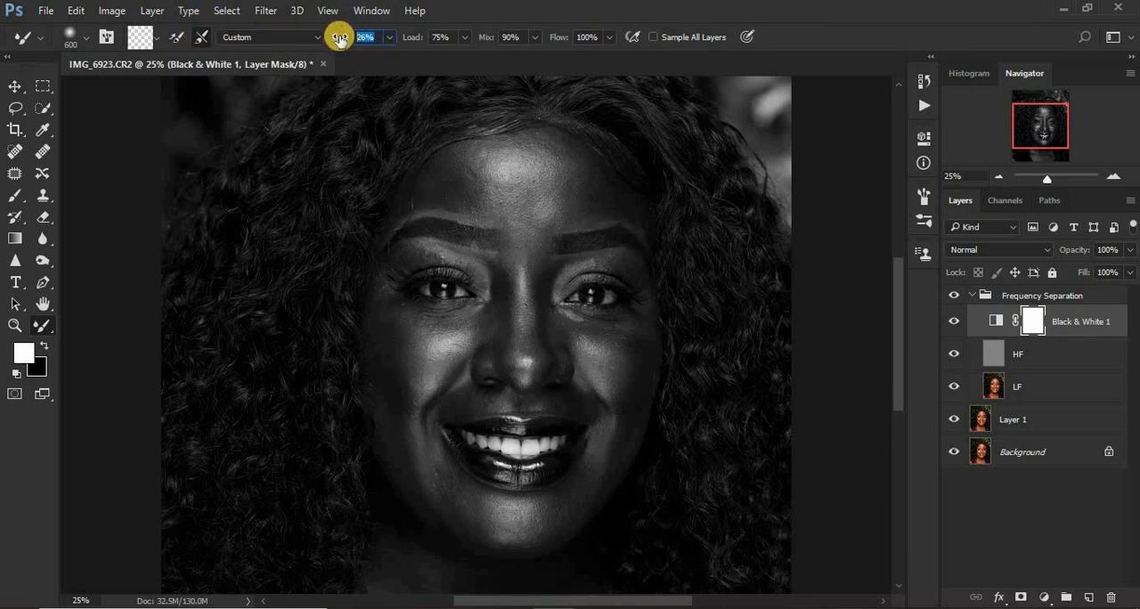
{"action": "type", "text": "5"}
{"action": "key", "text": "Return"}
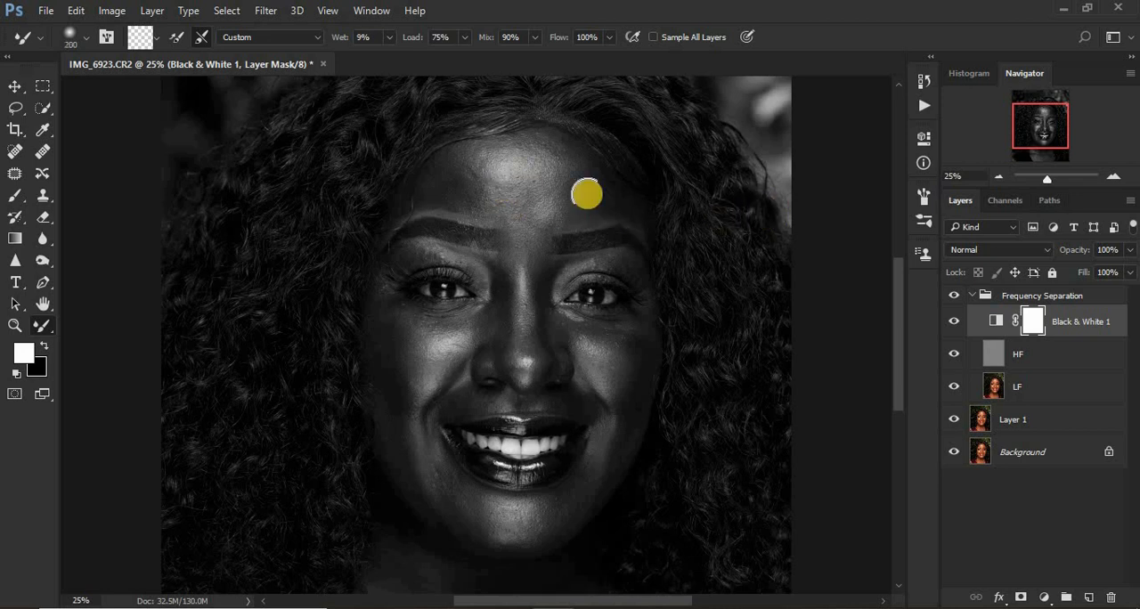
Blend the uneven tones across the forehead on the LF layer with the Mixer Brush.
{"action": "left_click", "coordinate": [997, 385]}
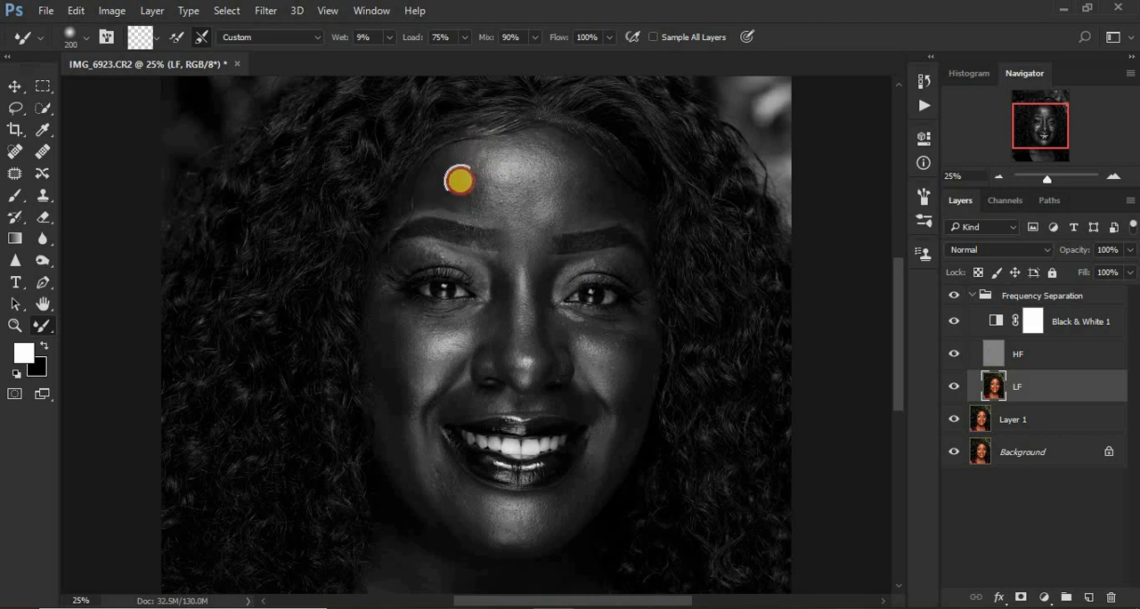
{"action": "mouse_move", "coordinate": [460, 181]}
{"action": "left_mouse_down"}
{"action": "mouse_move", "coordinate": [465, 197]}
{"action": "mouse_move", "coordinate": [481, 191]}
{"action": "mouse_move", "coordinate": [467, 176]}
{"action": "mouse_move", "coordinate": [440, 183]}
{"action": "mouse_move", "coordinate": [460, 198]}
{"action": "left_mouse_up"}
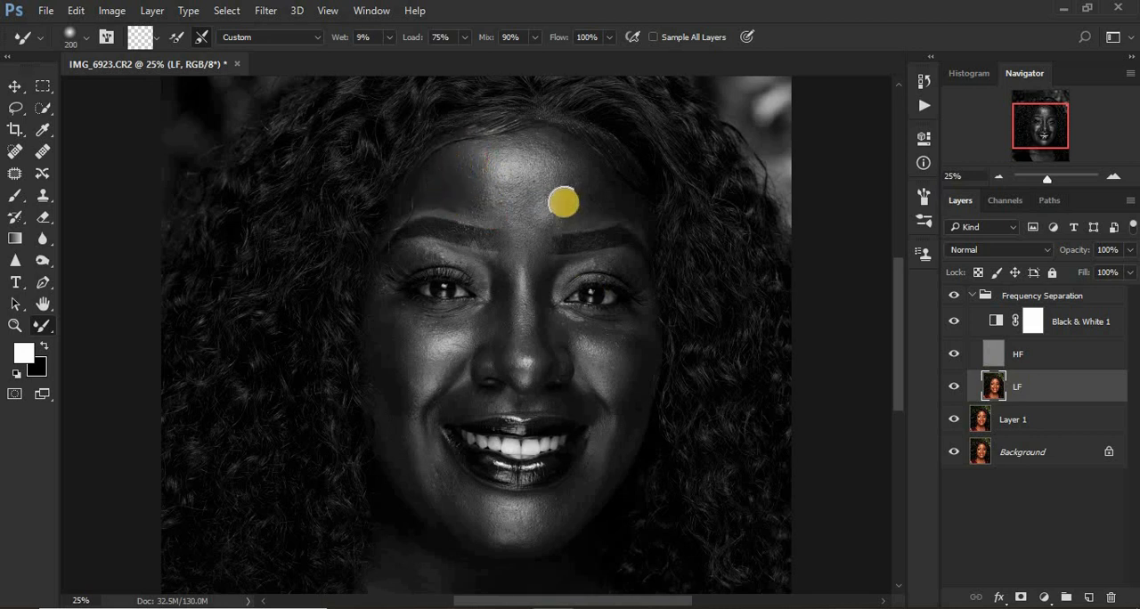
{"action": "mouse_move", "coordinate": [565, 177]}
{"action": "left_mouse_down"}
{"action": "mouse_move", "coordinate": [598, 203]}
{"action": "mouse_move", "coordinate": [553, 214]}
{"action": "mouse_move", "coordinate": [552, 202]}
{"action": "mouse_move", "coordinate": [501, 206]}
{"action": "mouse_move", "coordinate": [526, 205]}
{"action": "mouse_move", "coordinate": [477, 175]}
{"action": "mouse_move", "coordinate": [546, 142]}
{"action": "mouse_move", "coordinate": [561, 173]}
{"action": "mouse_move", "coordinate": [555, 160]}
{"action": "mouse_move", "coordinate": [511, 184]}
{"action": "mouse_move", "coordinate": [509, 174]}
{"action": "mouse_move", "coordinate": [528, 210]}
{"action": "mouse_move", "coordinate": [537, 186]}
{"action": "mouse_move", "coordinate": [564, 183]}
{"action": "mouse_move", "coordinate": [527, 220]}
{"action": "left_mouse_up"}
Smooth the tones on both cheeks, across the chin and along the jaw in the photo's left half.
{"action": "mouse_move", "coordinate": [389, 339]}
{"action": "left_mouse_down"}
{"action": "mouse_move", "coordinate": [387, 351]}
{"action": "mouse_move", "coordinate": [386, 326]}
{"action": "mouse_move", "coordinate": [409, 331]}
{"action": "left_mouse_up"}
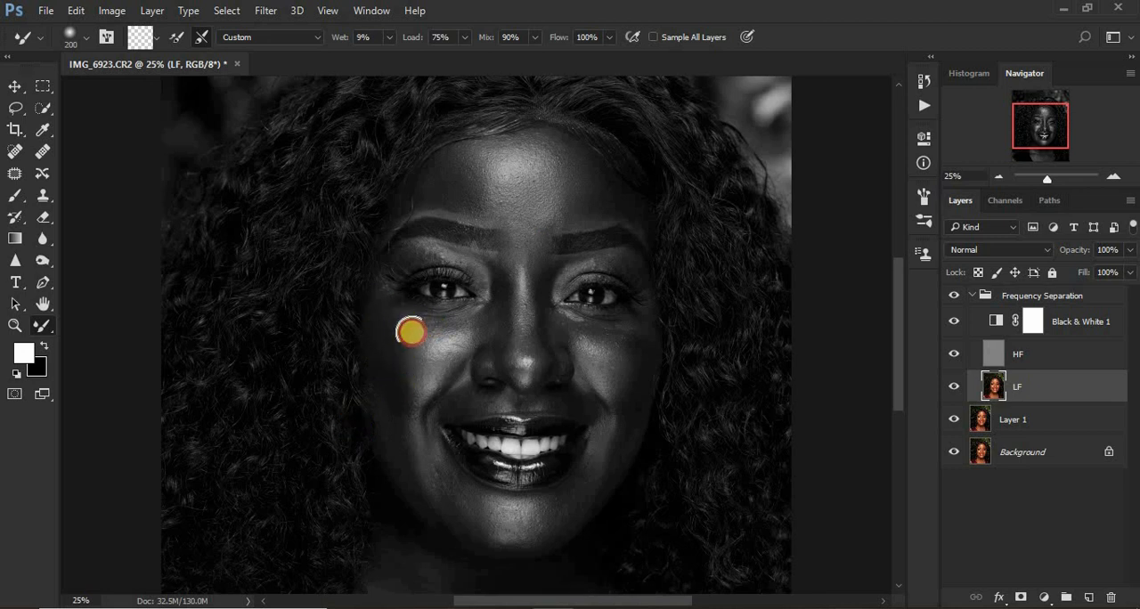
{"action": "mouse_move", "coordinate": [606, 348]}
{"action": "left_mouse_down"}
{"action": "mouse_move", "coordinate": [626, 341]}
{"action": "mouse_move", "coordinate": [639, 376]}
{"action": "mouse_move", "coordinate": [632, 410]}
{"action": "mouse_move", "coordinate": [631, 346]}
{"action": "mouse_move", "coordinate": [588, 334]}
{"action": "left_mouse_up"}
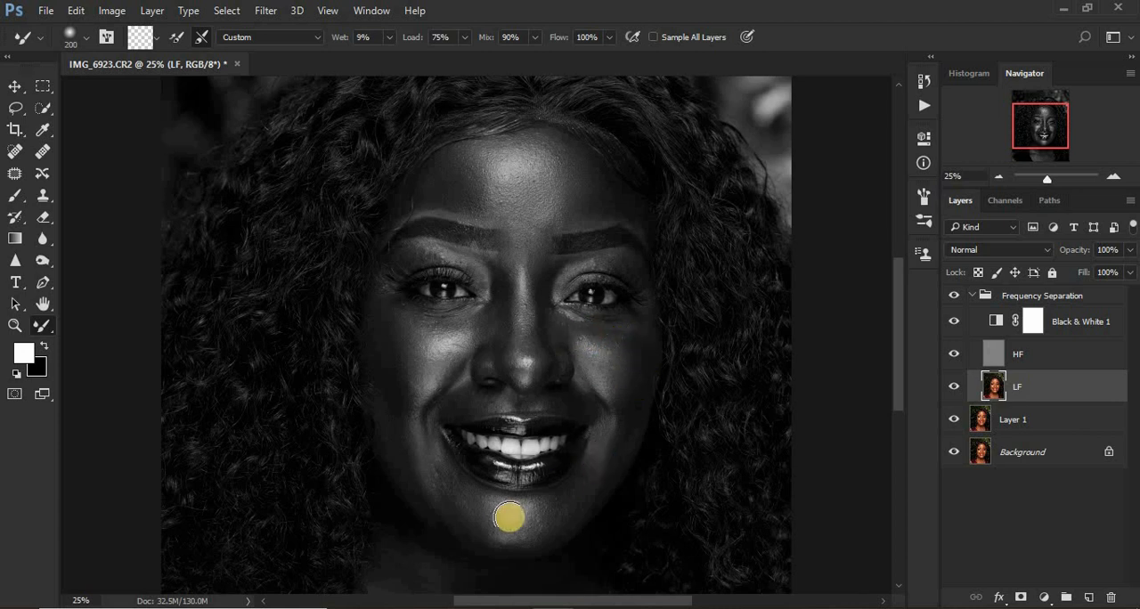
{"action": "mouse_move", "coordinate": [446, 497]}
{"action": "left_mouse_down"}
{"action": "mouse_move", "coordinate": [504, 521]}
{"action": "mouse_move", "coordinate": [578, 495]}
{"action": "left_mouse_up"}
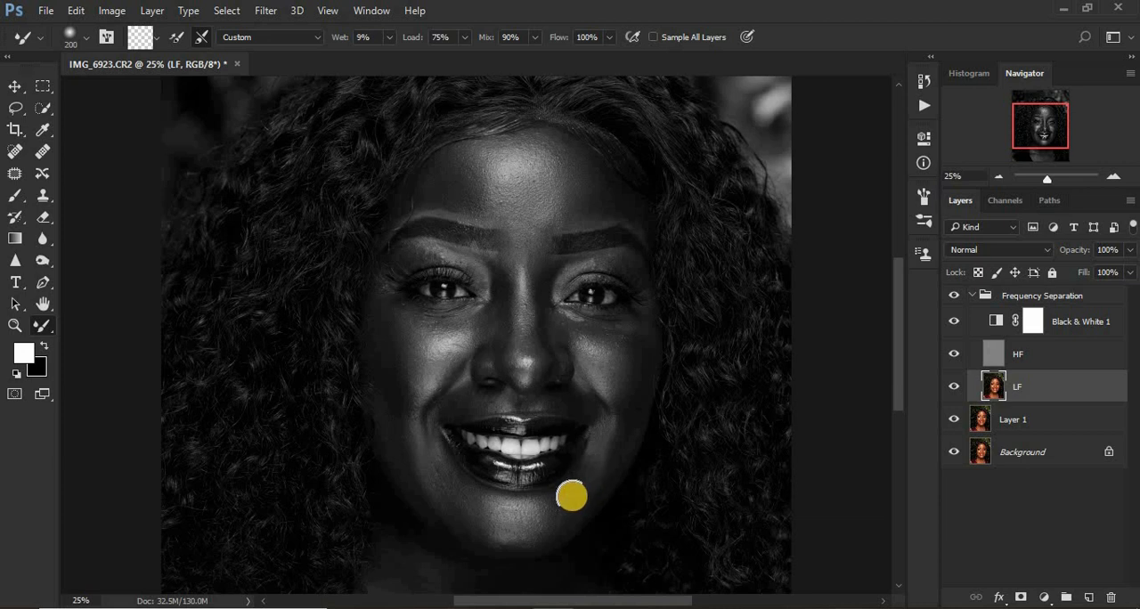
{"action": "left_click_drag", "start_coordinate": [416, 477], "coordinate": [407, 401]}
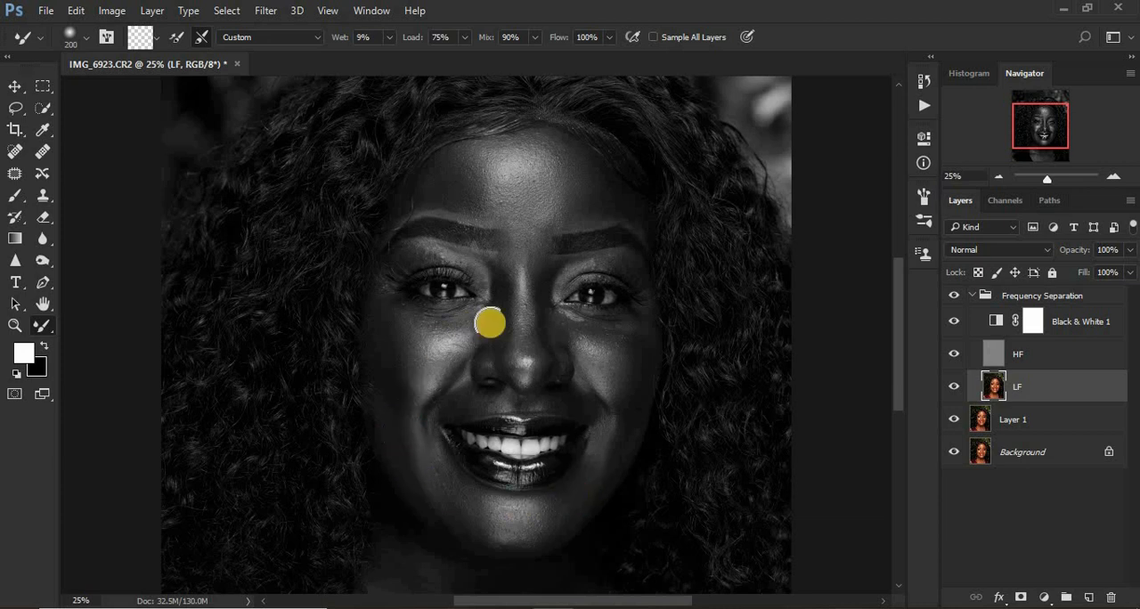
Blend the skin along the nose and around the eyelids and brows, reducing the brush to 125 pixels for the smaller areas.
{"action": "mouse_move", "coordinate": [491, 324]}
{"action": "left_mouse_down"}
{"action": "mouse_move", "coordinate": [509, 289]}
{"action": "mouse_move", "coordinate": [508, 356]}
{"action": "mouse_move", "coordinate": [502, 312]}
{"action": "left_mouse_up"}
{"action": "mouse_move", "coordinate": [489, 276]}
{"action": "left_mouse_down"}
{"action": "mouse_move", "coordinate": [423, 253]}
{"action": "mouse_move", "coordinate": [435, 258]}
{"action": "left_mouse_up"}
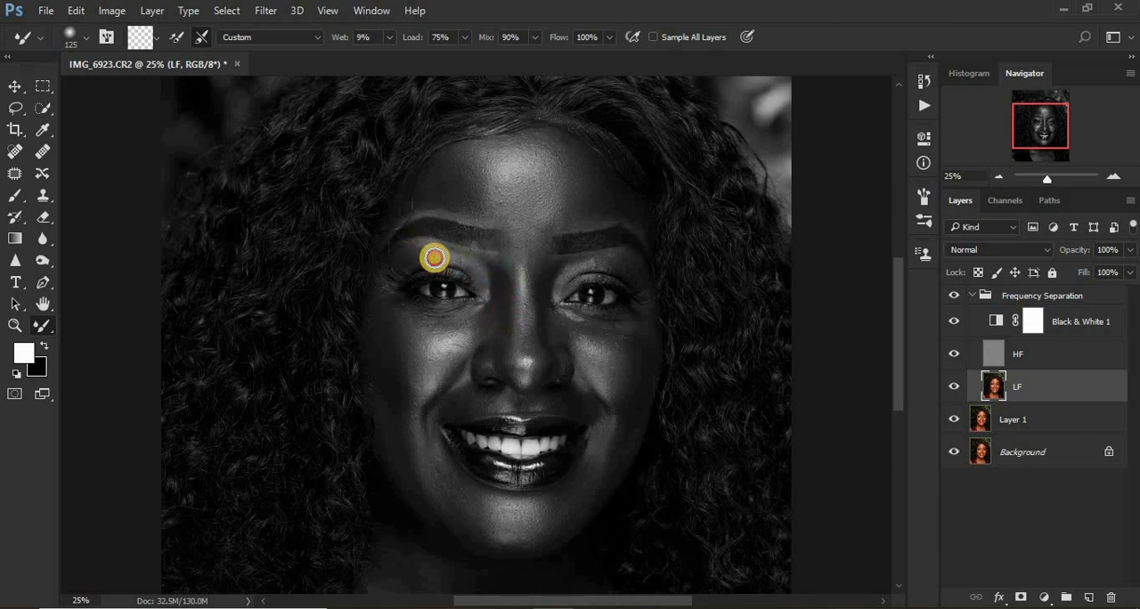
{"action": "left_click_drag", "start_coordinate": [508, 296], "coordinate": [550, 268]}
{"action": "left_click_drag", "start_coordinate": [540, 324], "coordinate": [547, 358]}
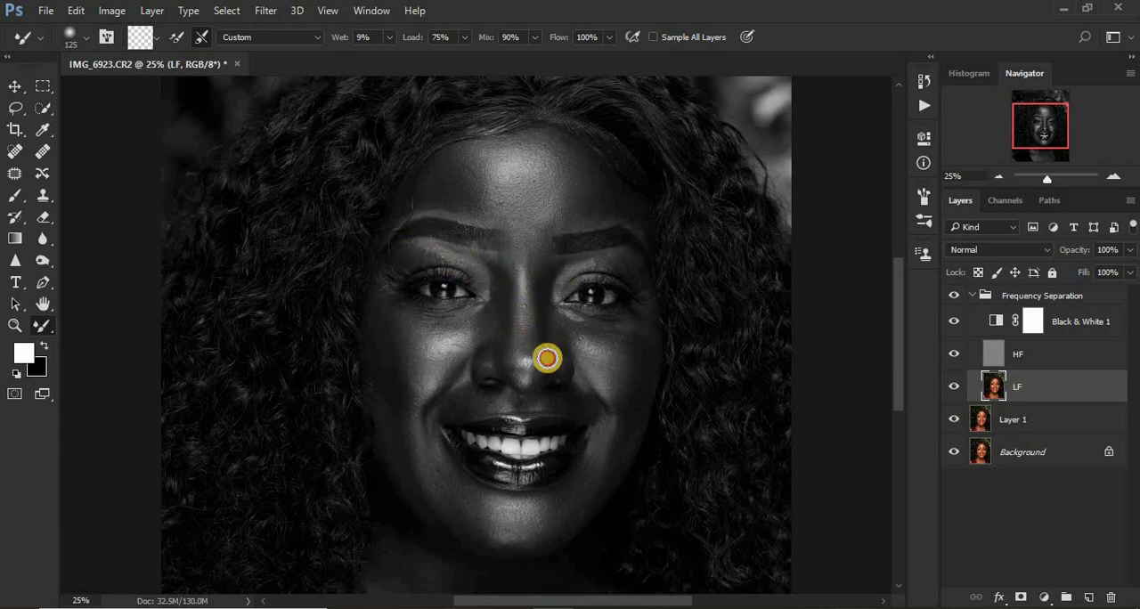
{"action": "mouse_move", "coordinate": [544, 297]}
{"action": "left_mouse_down"}
{"action": "mouse_move", "coordinate": [545, 281]}
{"action": "mouse_move", "coordinate": [573, 265]}
{"action": "mouse_move", "coordinate": [632, 272]}
{"action": "mouse_move", "coordinate": [561, 267]}
{"action": "mouse_move", "coordinate": [570, 269]}
{"action": "left_mouse_up"}
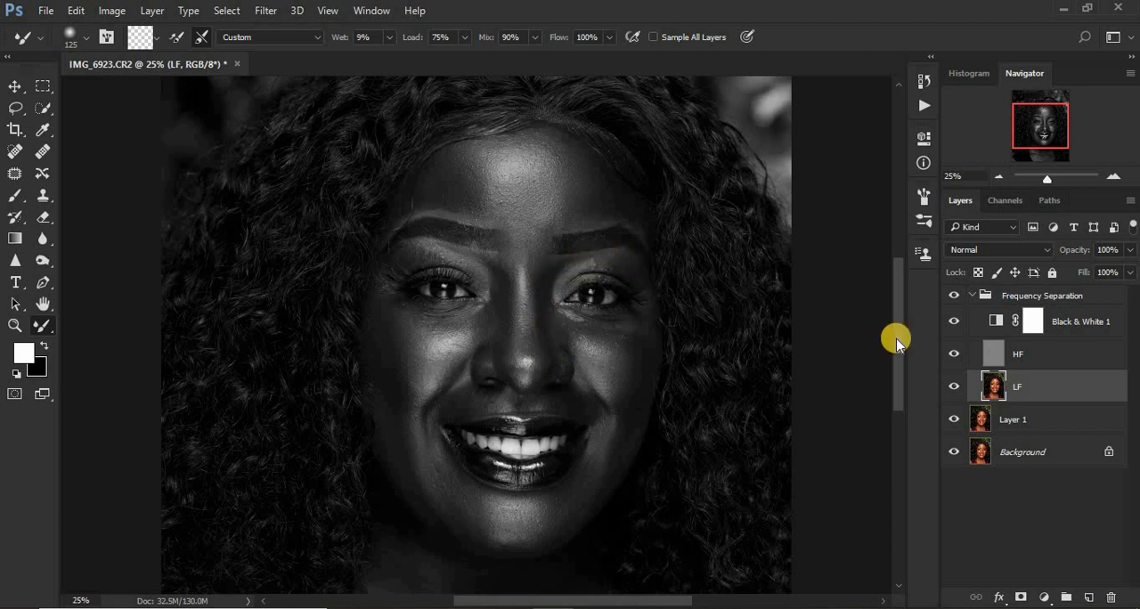
Smooth the skin tones on the neck and upper chest with the Mixer Brush enlarged to between 250 and 500 pixels.
{"action": "scroll", "coordinate": [897, 341], "scroll_direction": "down", "scroll_amount": 2}
{"action": "mouse_move", "coordinate": [630, 159]}
{"action": "left_mouse_down"}
{"action": "mouse_move", "coordinate": [641, 174]}
{"action": "mouse_move", "coordinate": [603, 135]}
{"action": "left_mouse_up"}
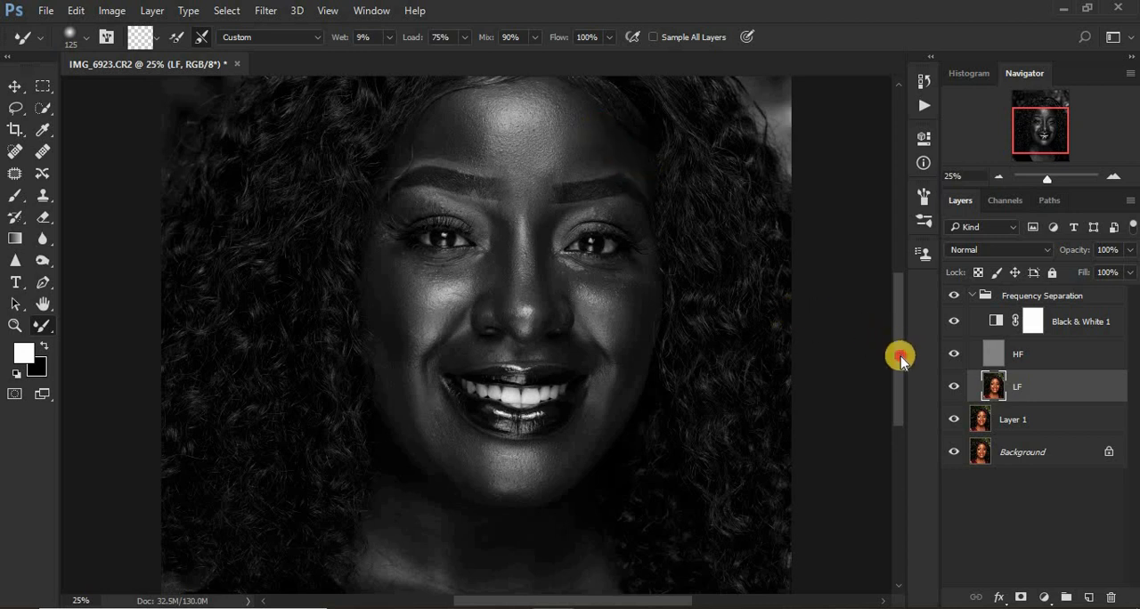
{"action": "left_click_drag", "start_coordinate": [900, 358], "coordinate": [814, 419]}
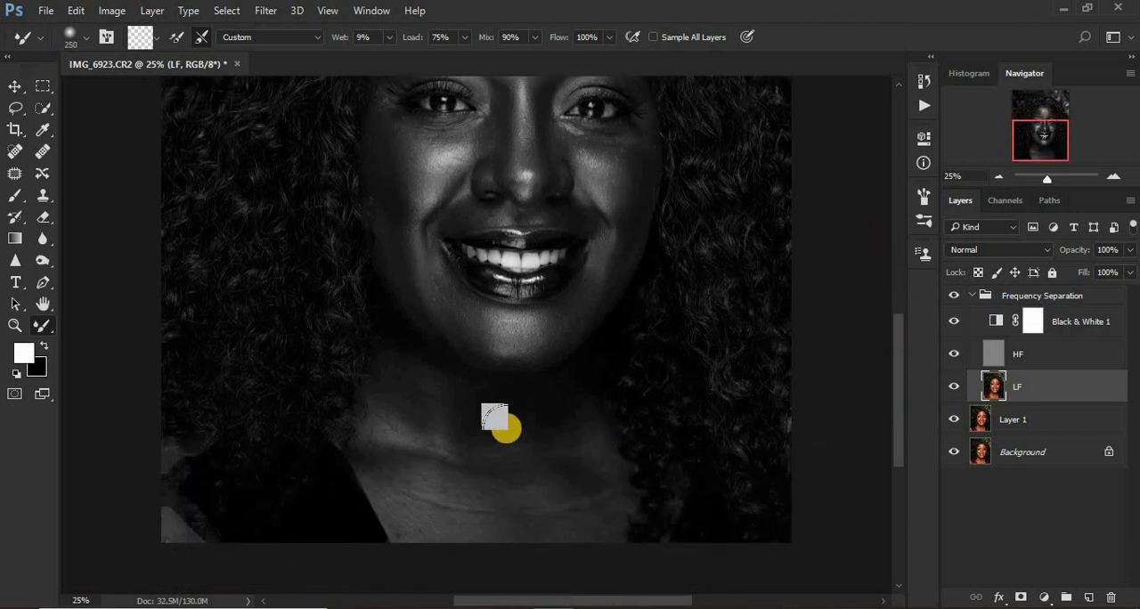
{"action": "mouse_move", "coordinate": [472, 453]}
{"action": "left_mouse_down"}
{"action": "mouse_move", "coordinate": [501, 494]}
{"action": "mouse_move", "coordinate": [484, 439]}
{"action": "left_mouse_up"}
{"action": "left_click_drag", "start_coordinate": [537, 475], "coordinate": [578, 508]}
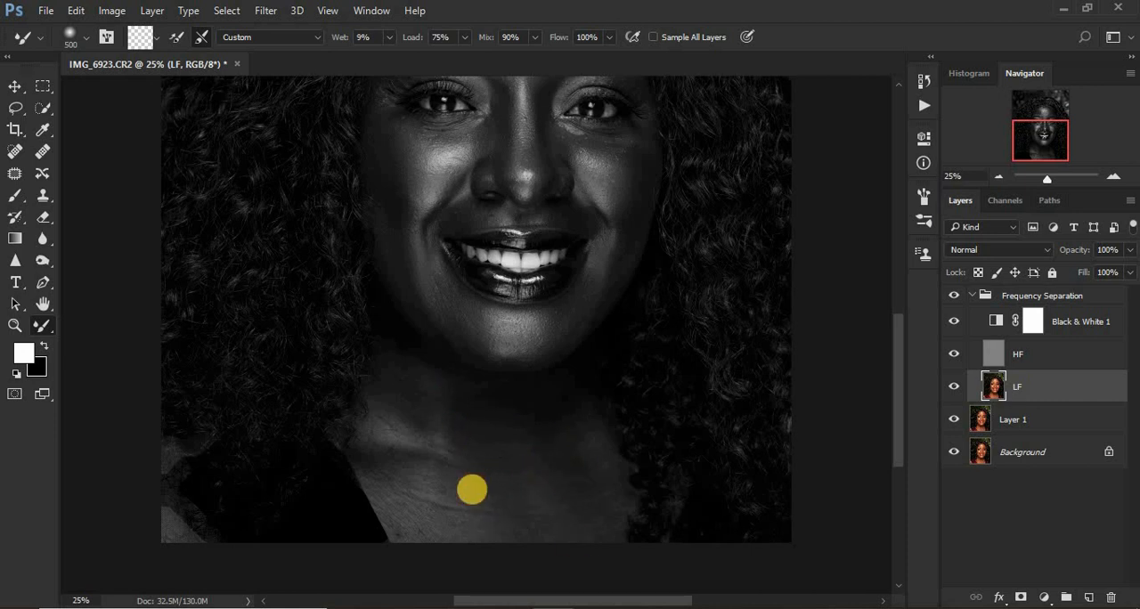
Blend the remaining uneven tones on the neck and upper chest, reducing the Mixer Brush to 250 pixels.
{"action": "mouse_move", "coordinate": [471, 486]}
{"action": "left_mouse_down"}
{"action": "mouse_move", "coordinate": [392, 440]}
{"action": "mouse_move", "coordinate": [425, 478]}
{"action": "left_mouse_up"}
{"action": "key", "text": "bracketleft"}
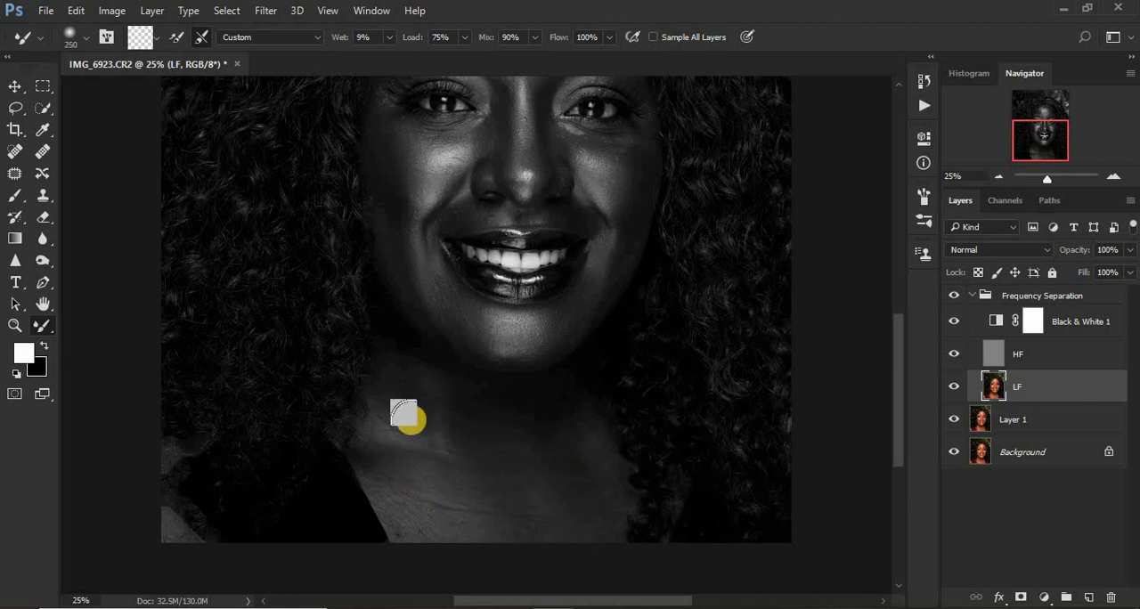
{"action": "mouse_move", "coordinate": [430, 410]}
{"action": "left_mouse_down"}
{"action": "mouse_move", "coordinate": [459, 408]}
{"action": "mouse_move", "coordinate": [455, 467]}
{"action": "mouse_move", "coordinate": [418, 458]}
{"action": "mouse_move", "coordinate": [390, 490]}
{"action": "left_mouse_up"}
{"action": "left_click_drag", "start_coordinate": [466, 468], "coordinate": [568, 428]}
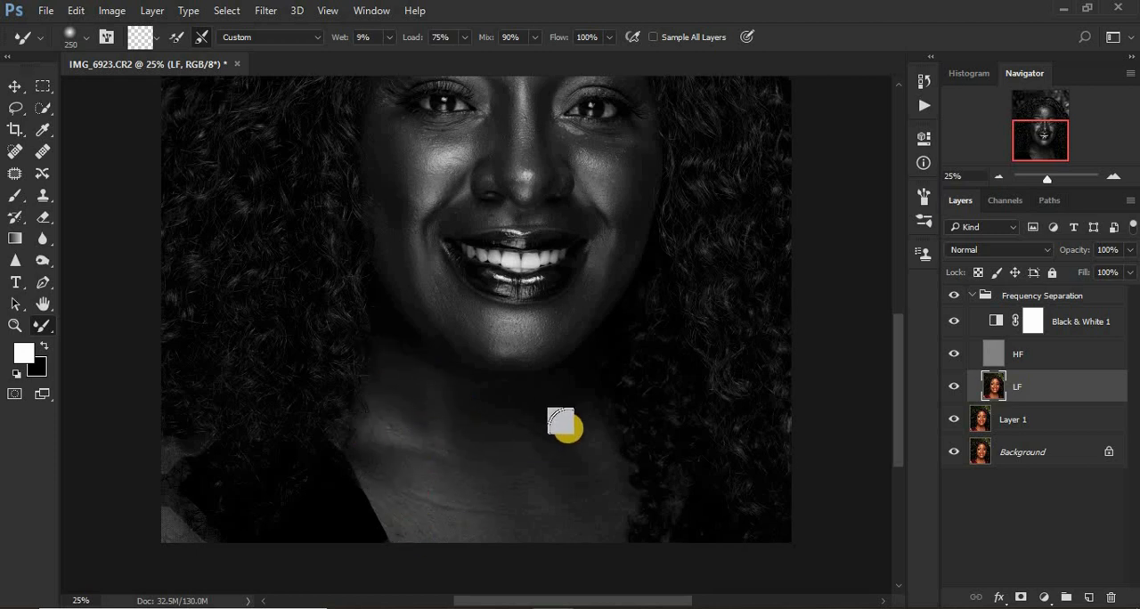
{"action": "mouse_move", "coordinate": [463, 533]}
{"action": "left_mouse_down"}
{"action": "mouse_move", "coordinate": [395, 391]}
{"action": "mouse_move", "coordinate": [431, 498]}
{"action": "mouse_move", "coordinate": [544, 532]}
{"action": "left_mouse_up"}
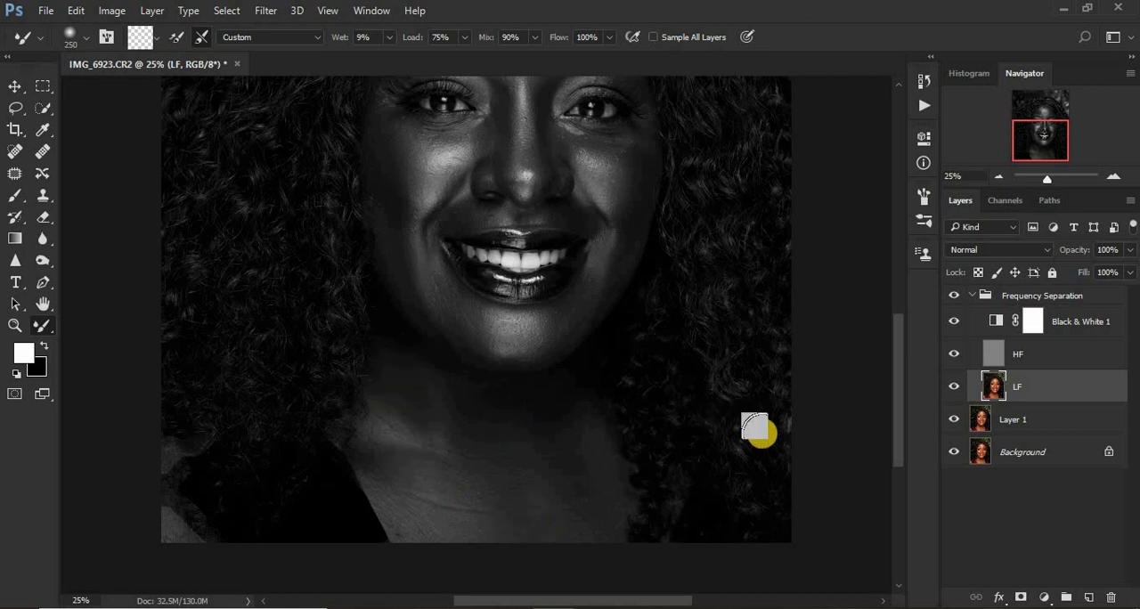
Touch up the forehead tones with the Mixer Brush and delete the Black & White 1 adjustment layer.
{"action": "key", "text": "ctrl+minus"}
{"action": "key", "text": "ctrl+minus"}
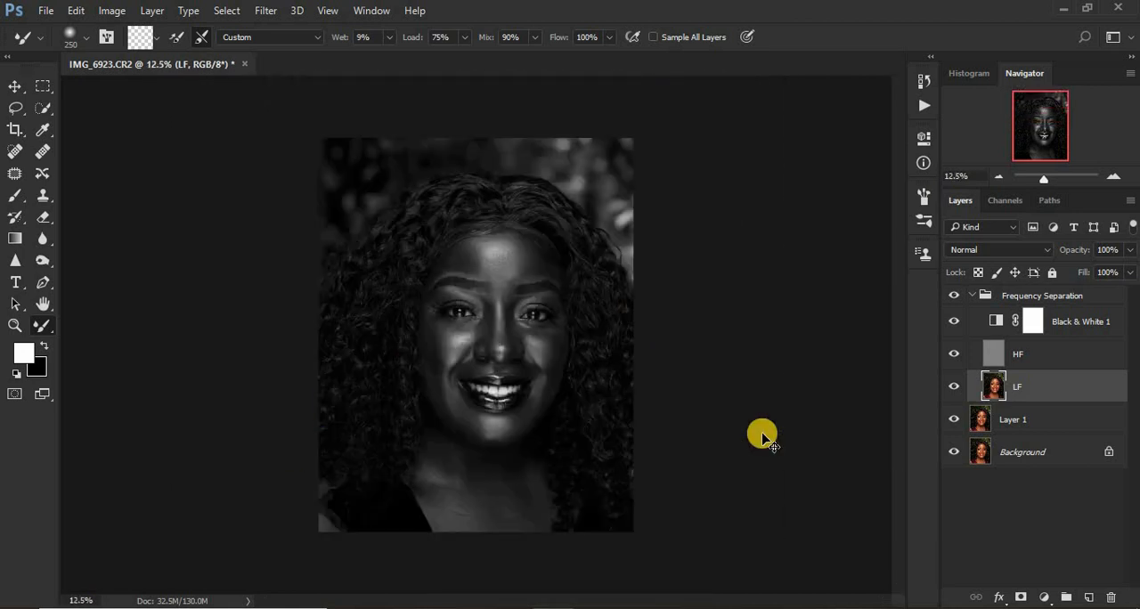
{"action": "key", "text": "ctrl+plus"}
{"action": "key", "text": "ctrl+plus"}
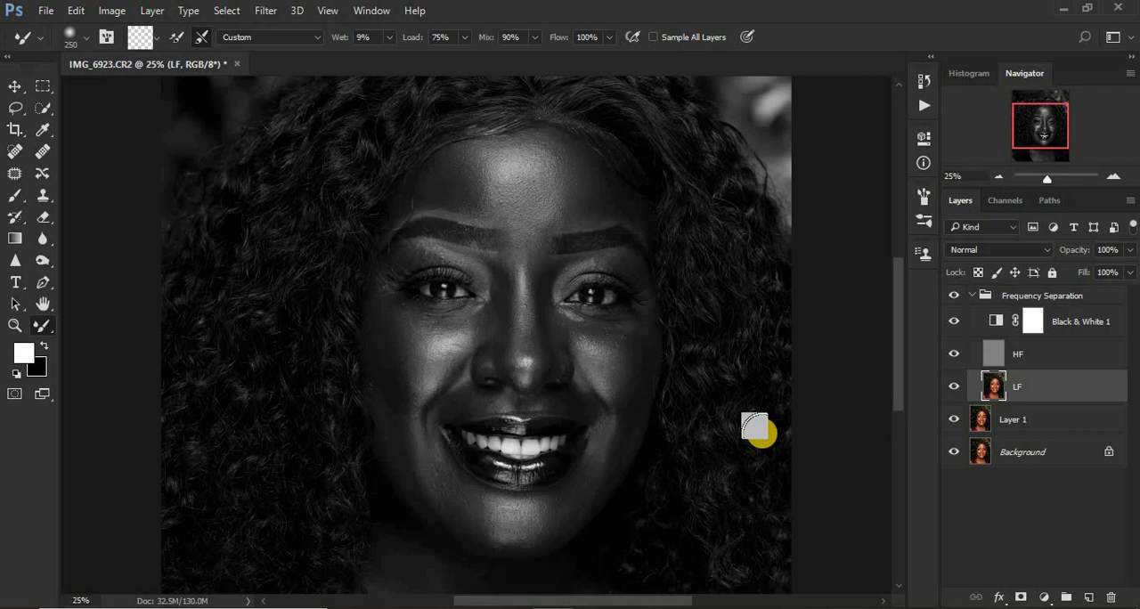
{"action": "left_click", "coordinate": [562, 175]}
{"action": "left_click", "coordinate": [489, 170]}
{"action": "left_click", "coordinate": [752, 321]}
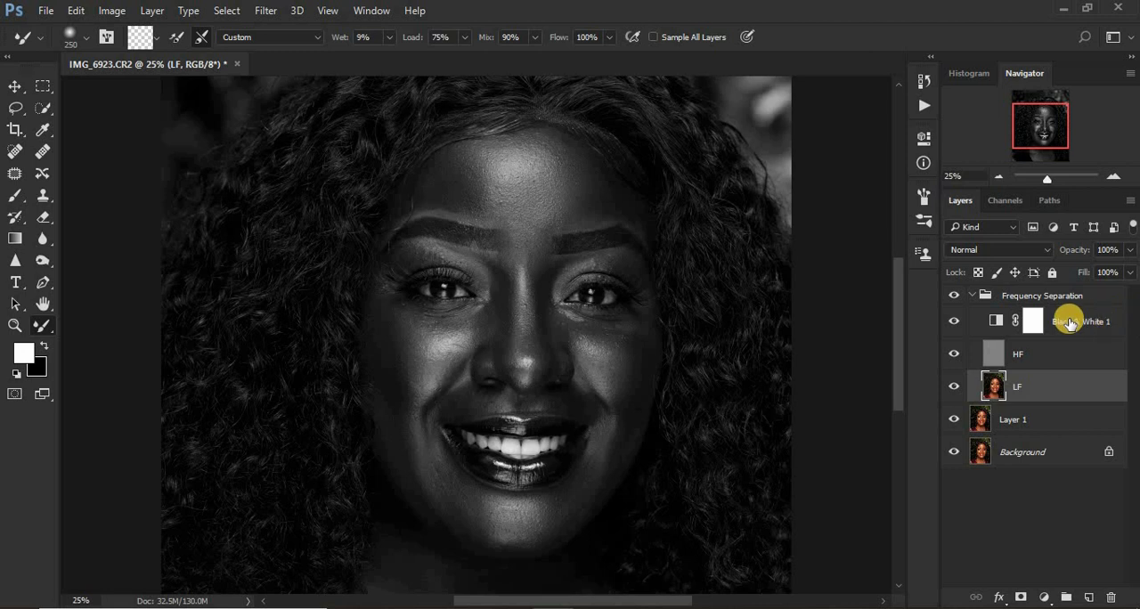
{"action": "left_click_drag", "start_coordinate": [1069, 322], "coordinate": [1112, 598]}
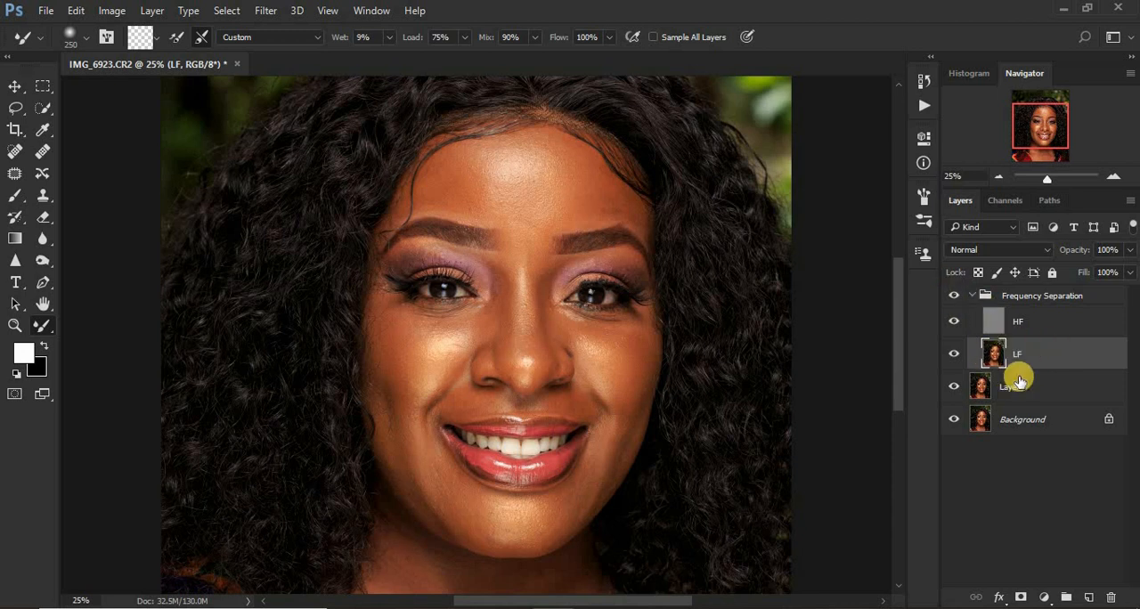
Select the forehead skin between the hairline and eyebrows on the LF layer using the Lasso with a 20 px feather.
{"action": "left_click", "coordinate": [16, 112]}
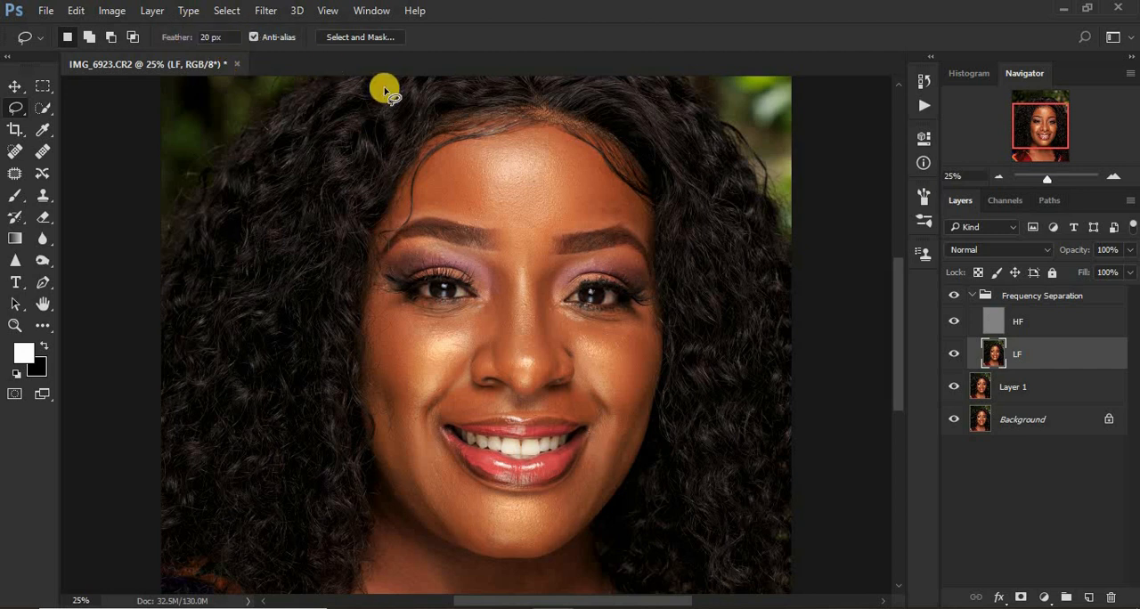
{"action": "key", "text": "ctrl+plus"}
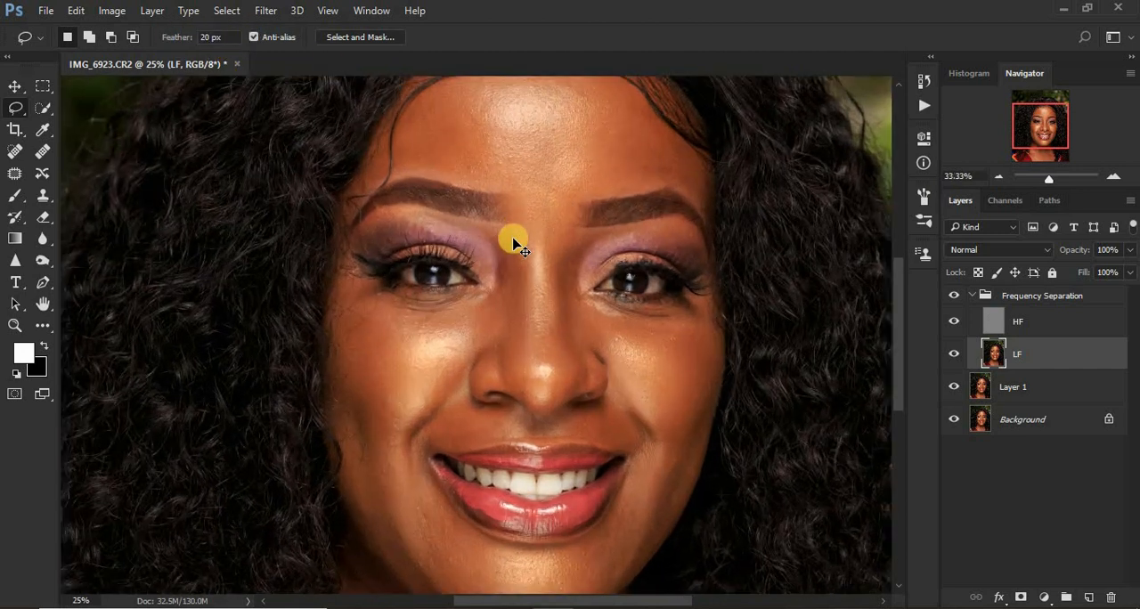
{"action": "key", "text": "ctrl+plus"}
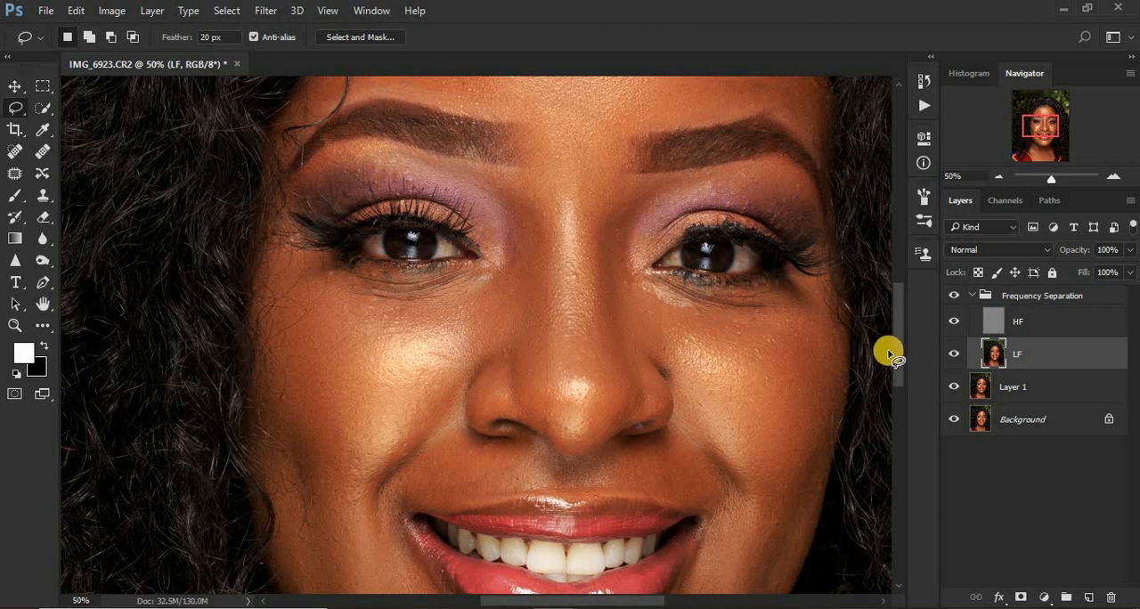
{"action": "left_click_drag", "start_coordinate": [896, 353], "coordinate": [896, 292]}
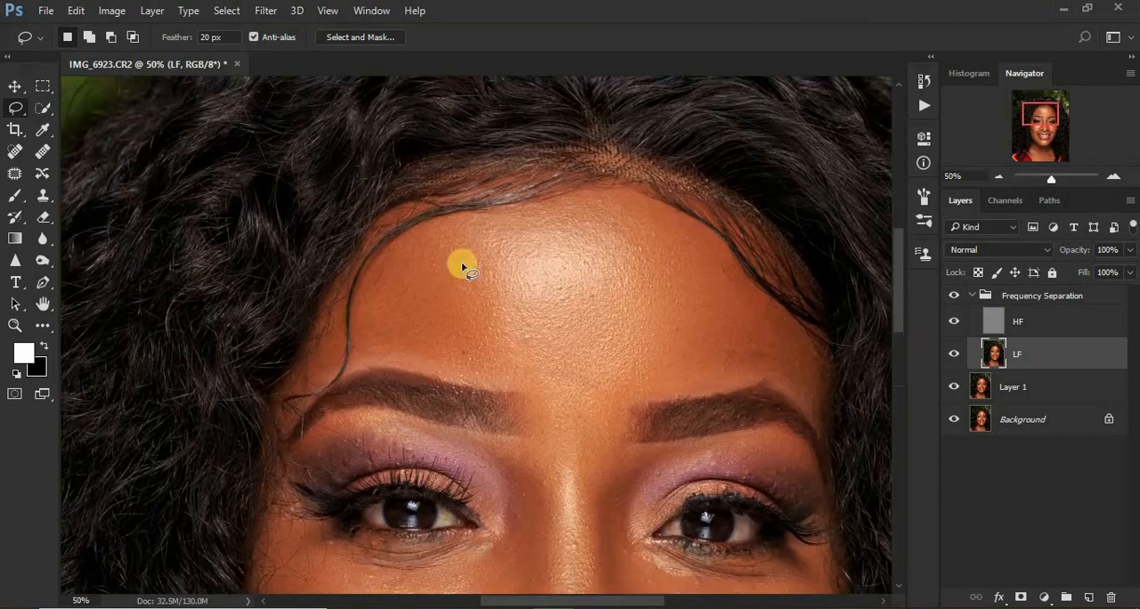
{"action": "mouse_move", "coordinate": [414, 233]}
{"action": "left_mouse_down"}
{"action": "mouse_move", "coordinate": [625, 192]}
{"action": "mouse_move", "coordinate": [683, 223]}
{"action": "left_mouse_up"}
{"action": "mouse_move", "coordinate": [736, 264]}
{"action": "left_mouse_down"}
{"action": "mouse_move", "coordinate": [794, 335]}
{"action": "mouse_move", "coordinate": [821, 349]}
{"action": "mouse_move", "coordinate": [827, 435]}
{"action": "mouse_move", "coordinate": [780, 379]}
{"action": "mouse_move", "coordinate": [650, 403]}
{"action": "mouse_move", "coordinate": [583, 401]}
{"action": "mouse_move", "coordinate": [361, 364]}
{"action": "mouse_move", "coordinate": [358, 292]}
{"action": "mouse_move", "coordinate": [396, 247]}
{"action": "left_mouse_up"}
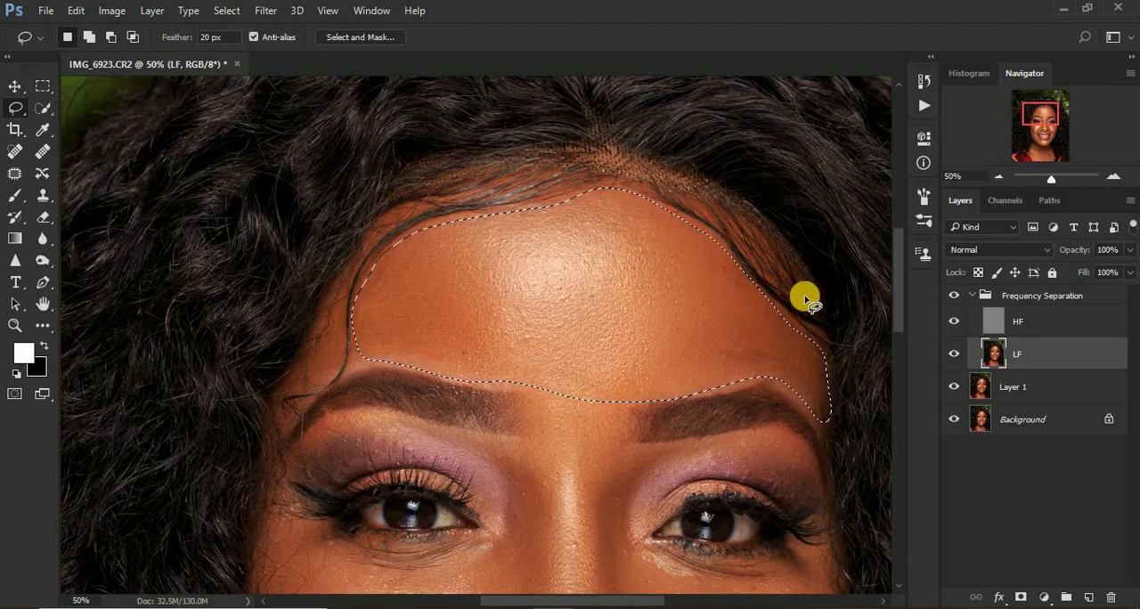
Apply a Gaussian Blur with a radius of 26 pixels to the forehead selection and clear the selection.
{"action": "left_click", "coordinate": [267, 10]}
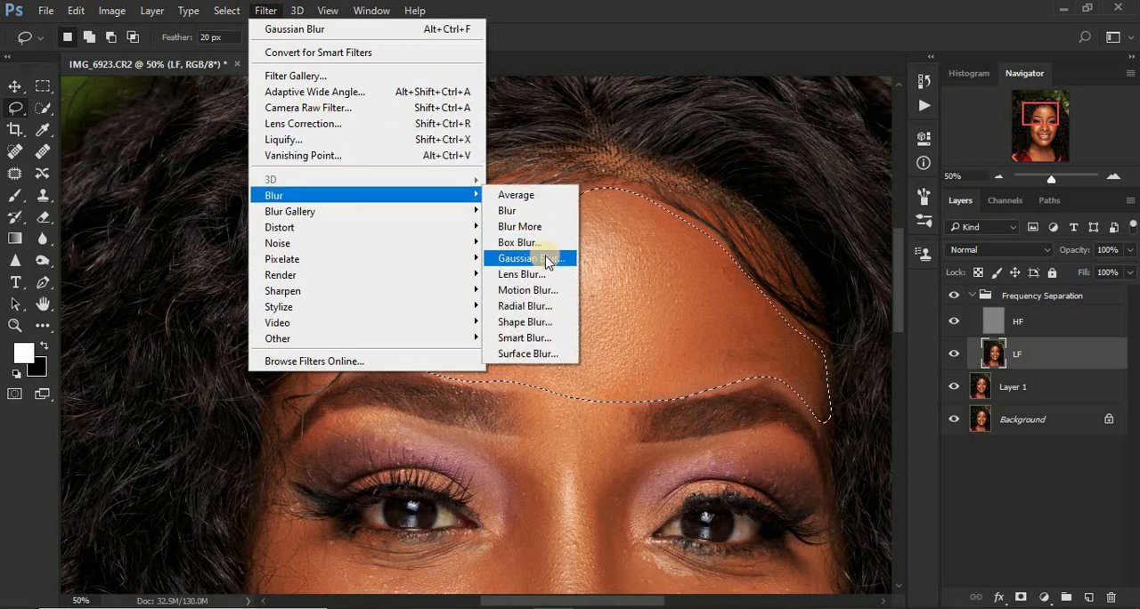
{"action": "left_click", "coordinate": [535, 258]}
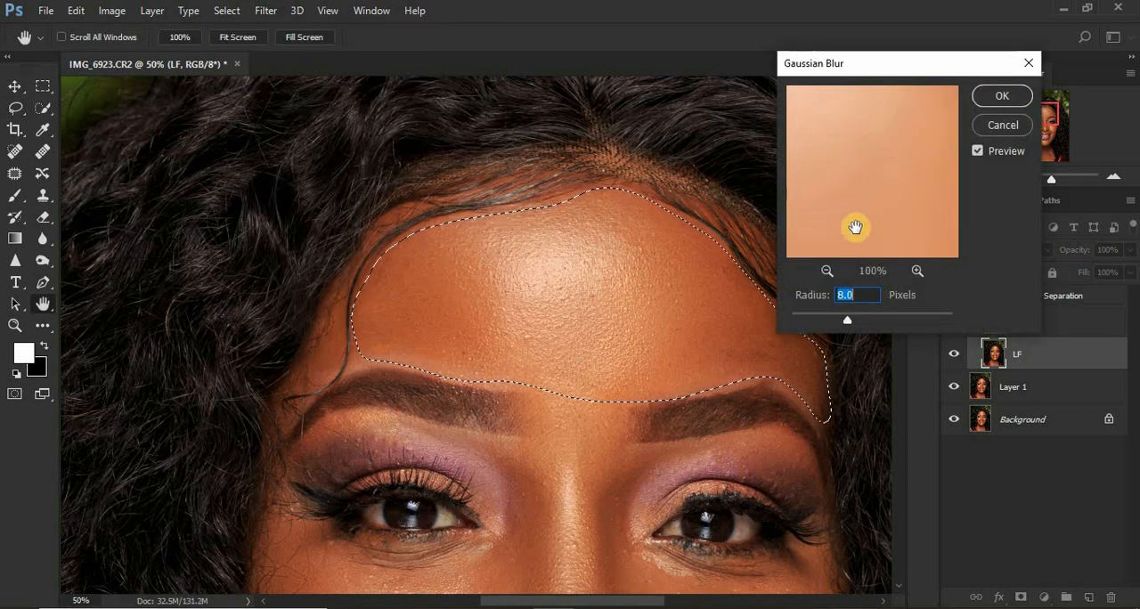
{"action": "left_click_drag", "start_coordinate": [873, 65], "coordinate": [875, 52]}
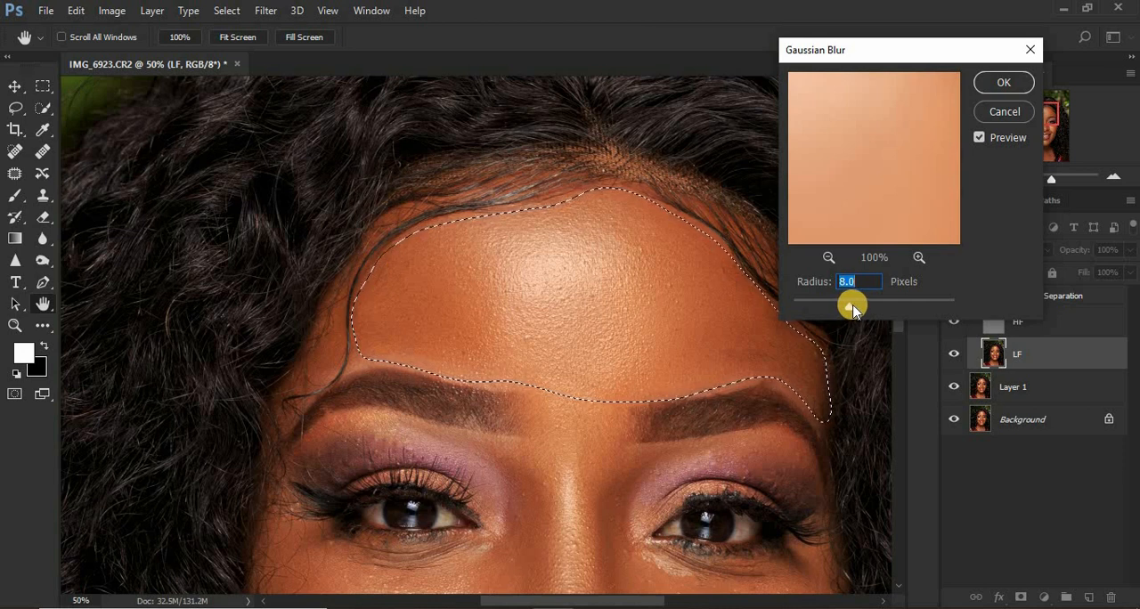
{"action": "left_click_drag", "start_coordinate": [852, 308], "coordinate": [868, 309]}
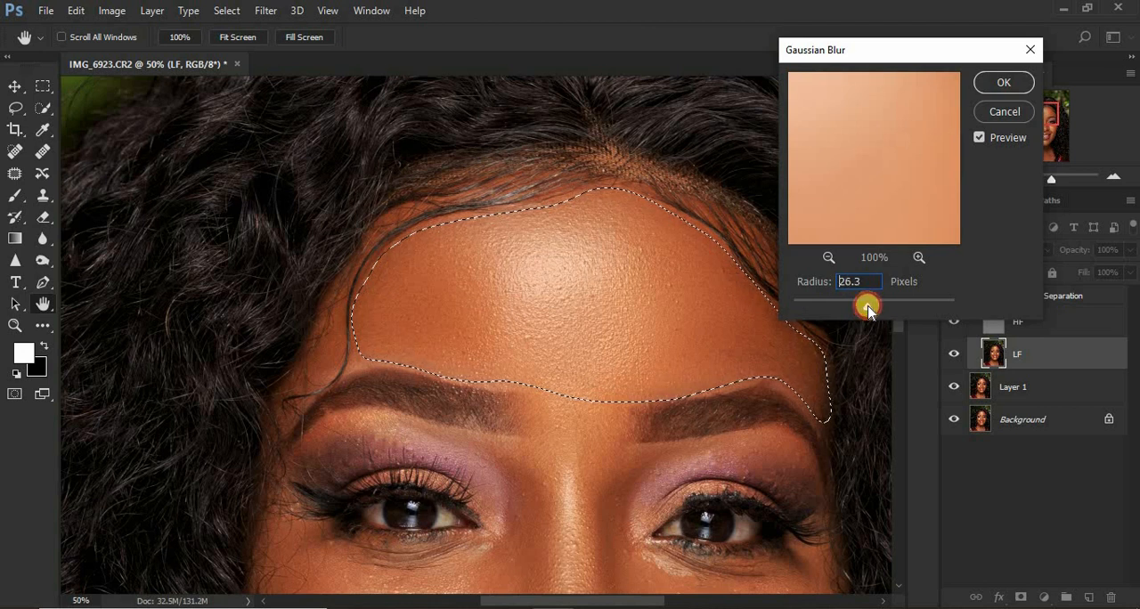
{"action": "left_click_drag", "start_coordinate": [867, 306], "coordinate": [868, 306]}
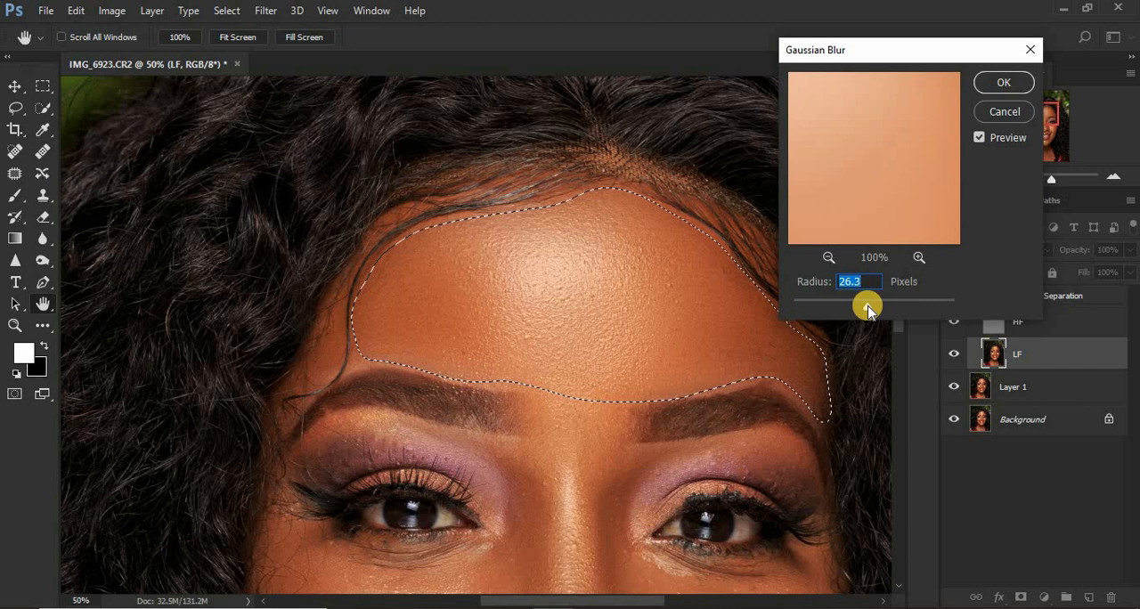
{"action": "key", "text": "ctrl+minus"}
{"action": "key", "text": "ctrl+minus"}
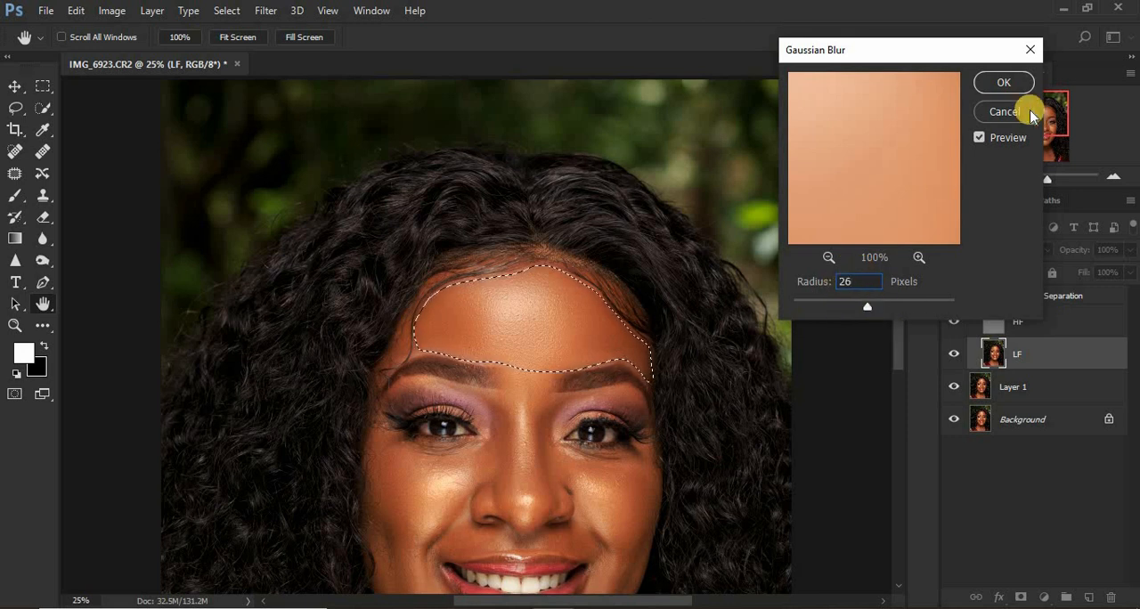
{"action": "left_click", "coordinate": [998, 82]}
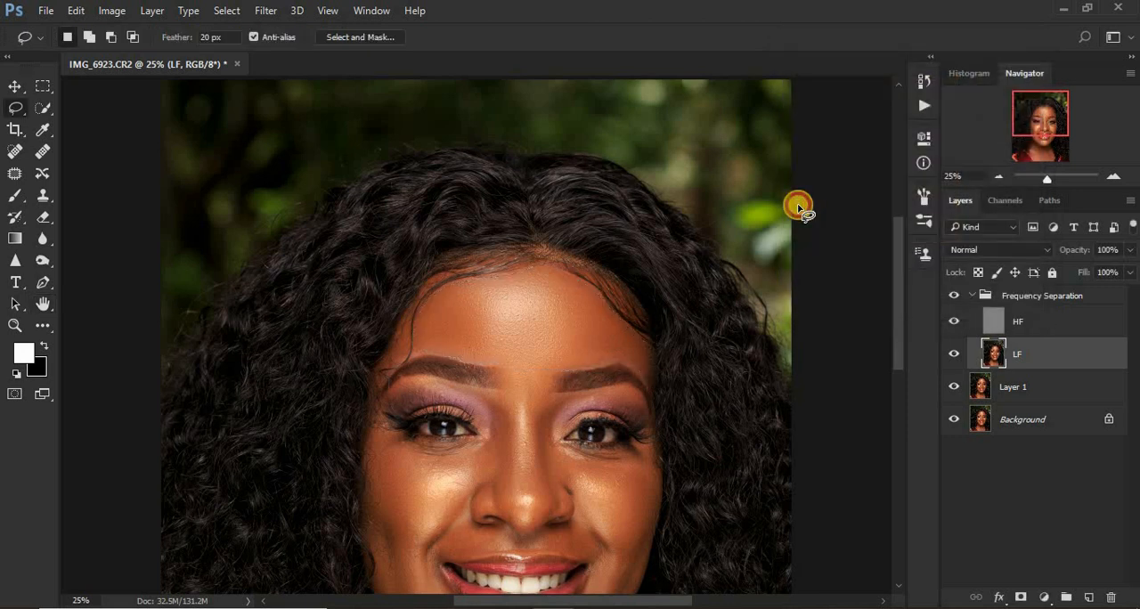
Lasso the cheek in the photo's left half, reapply the Gaussian Blur to it and deselect.
{"action": "left_click_drag", "start_coordinate": [901, 286], "coordinate": [902, 332]}
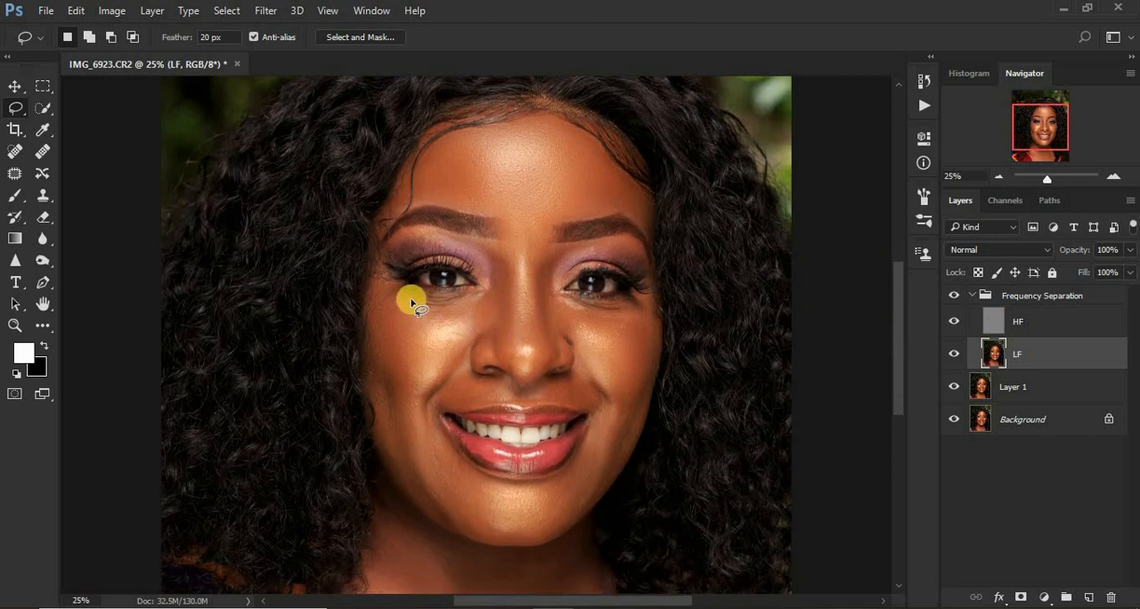
{"action": "mouse_move", "coordinate": [368, 272]}
{"action": "left_mouse_down"}
{"action": "mouse_move", "coordinate": [377, 263]}
{"action": "mouse_move", "coordinate": [403, 299]}
{"action": "mouse_move", "coordinate": [488, 296]}
{"action": "mouse_move", "coordinate": [469, 347]}
{"action": "mouse_move", "coordinate": [394, 433]}
{"action": "mouse_move", "coordinate": [367, 372]}
{"action": "mouse_move", "coordinate": [369, 285]}
{"action": "mouse_move", "coordinate": [381, 304]}
{"action": "left_mouse_up"}
{"action": "right_click", "coordinate": [381, 304]}
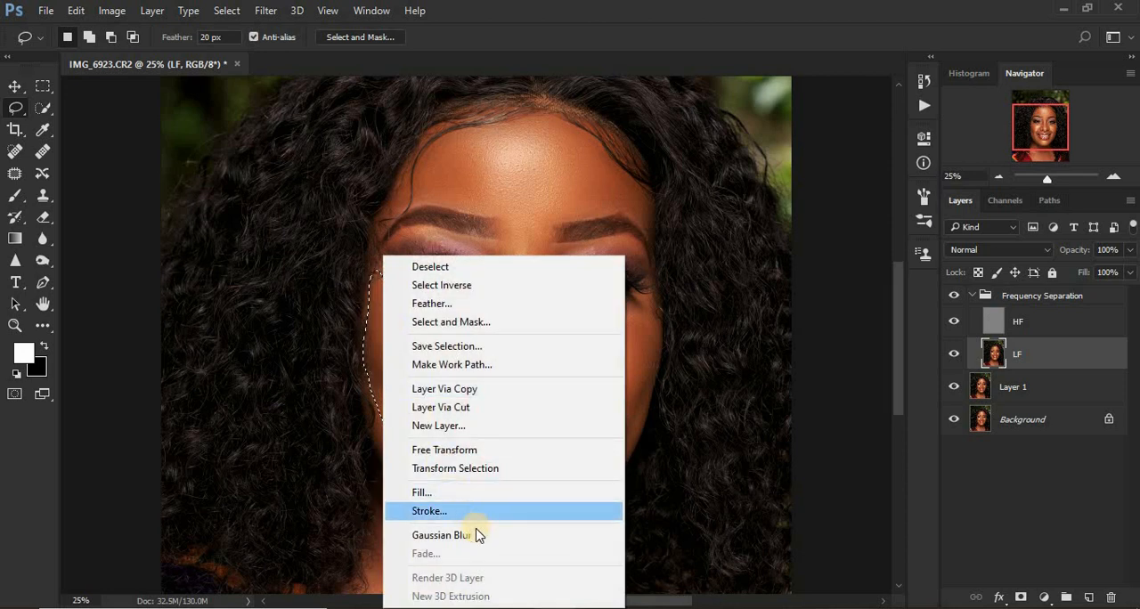
{"action": "left_click", "coordinate": [472, 535]}
{"action": "key", "text": "ctrl+d"}
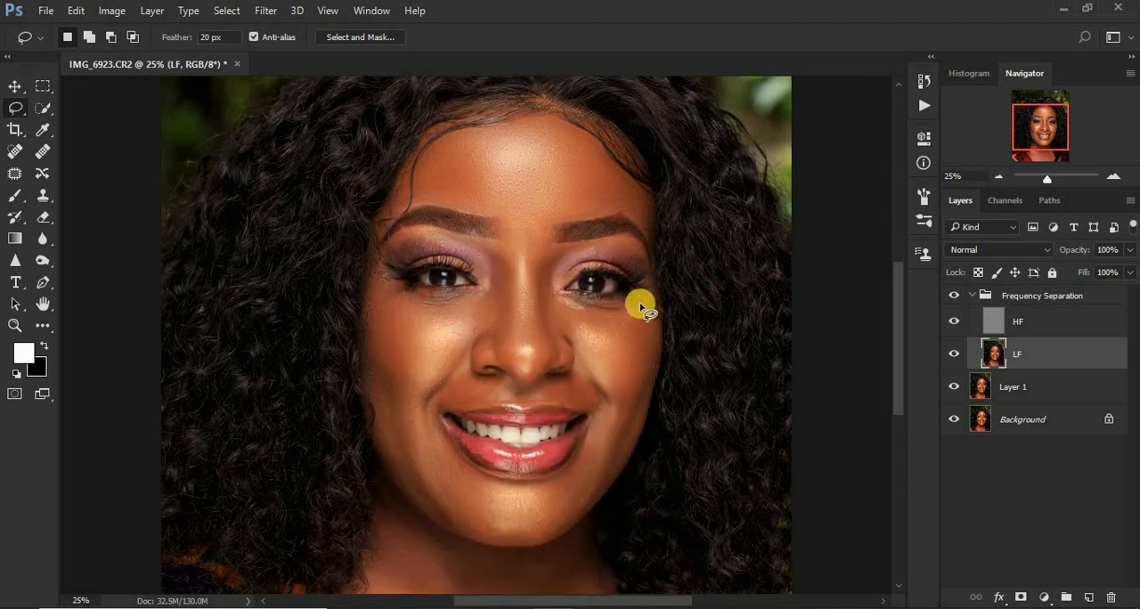
Lasso the cheek below the eye in the photo's right half and reapply the Gaussian Blur to it.
{"action": "mouse_move", "coordinate": [640, 306]}
{"action": "left_mouse_down"}
{"action": "mouse_move", "coordinate": [552, 298]}
{"action": "mouse_move", "coordinate": [591, 372]}
{"action": "mouse_move", "coordinate": [608, 443]}
{"action": "mouse_move", "coordinate": [639, 412]}
{"action": "mouse_move", "coordinate": [655, 349]}
{"action": "mouse_move", "coordinate": [644, 305]}
{"action": "left_mouse_up"}
{"action": "right_click", "coordinate": [606, 348]}
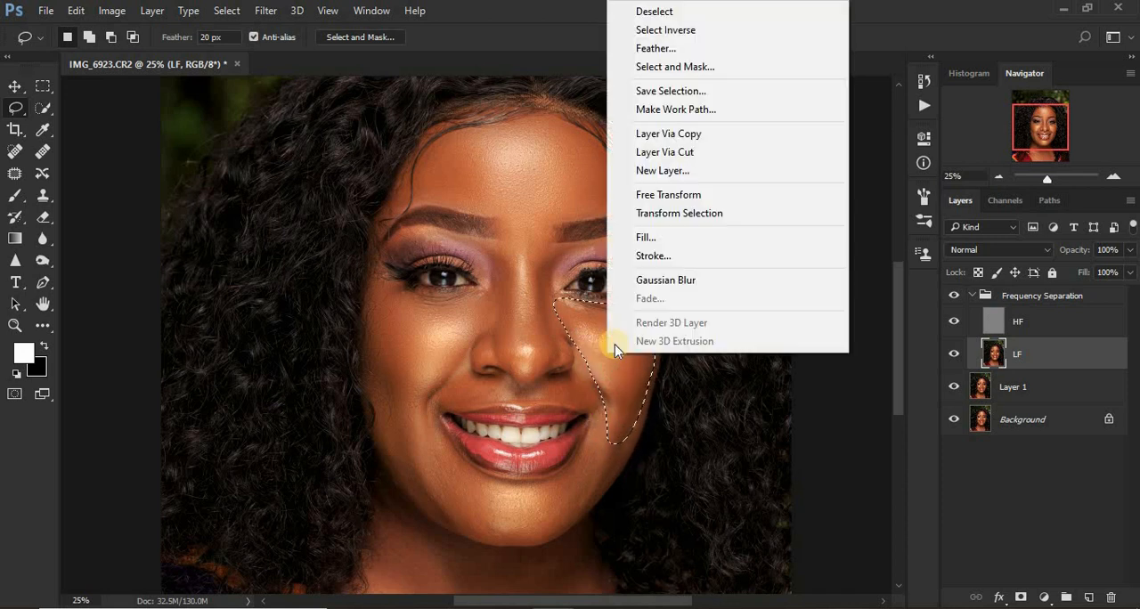
{"action": "left_click", "coordinate": [673, 281]}
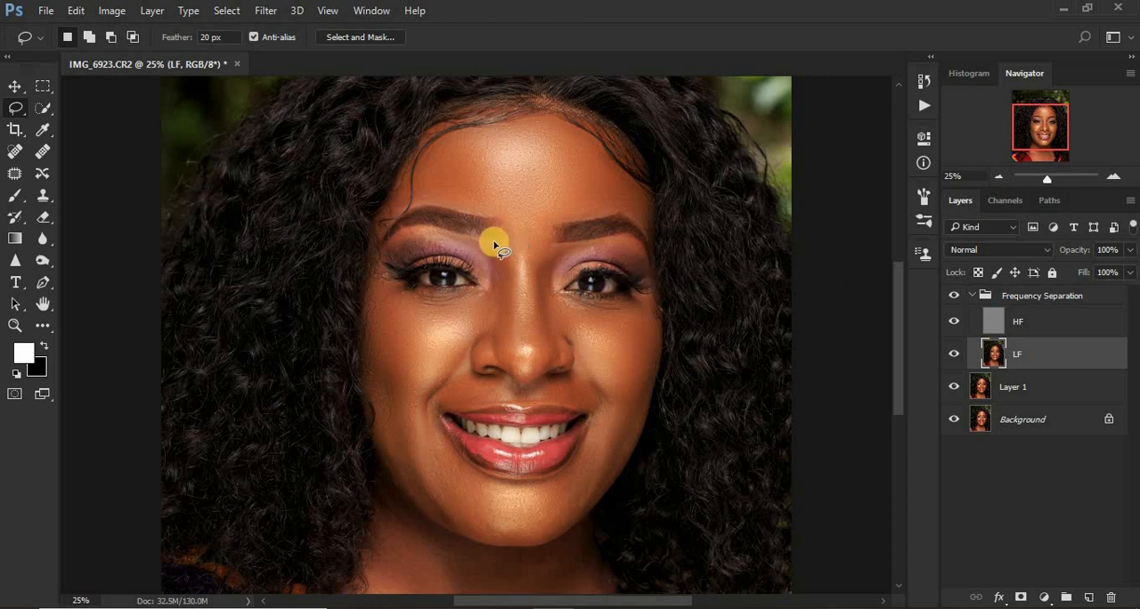
Lasso the side of the nose in the photo's left half and reapply the Gaussian Blur to it.
{"action": "mouse_move", "coordinate": [473, 239]}
{"action": "left_mouse_down"}
{"action": "mouse_move", "coordinate": [495, 242]}
{"action": "mouse_move", "coordinate": [512, 282]}
{"action": "mouse_move", "coordinate": [515, 367]}
{"action": "mouse_move", "coordinate": [478, 331]}
{"action": "left_mouse_up"}
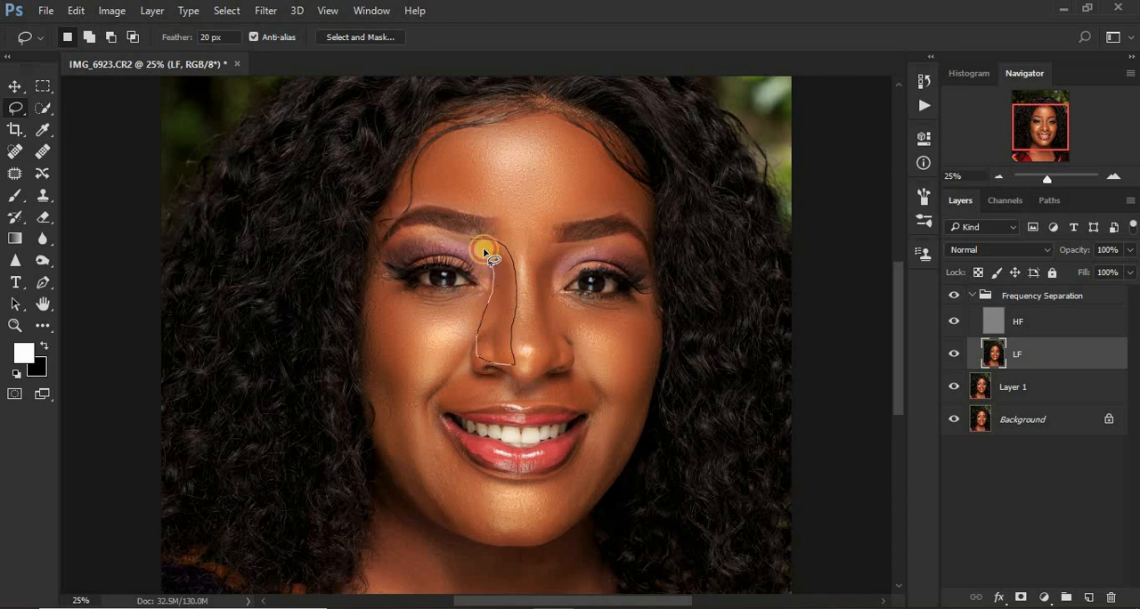
{"action": "right_click", "coordinate": [501, 275]}
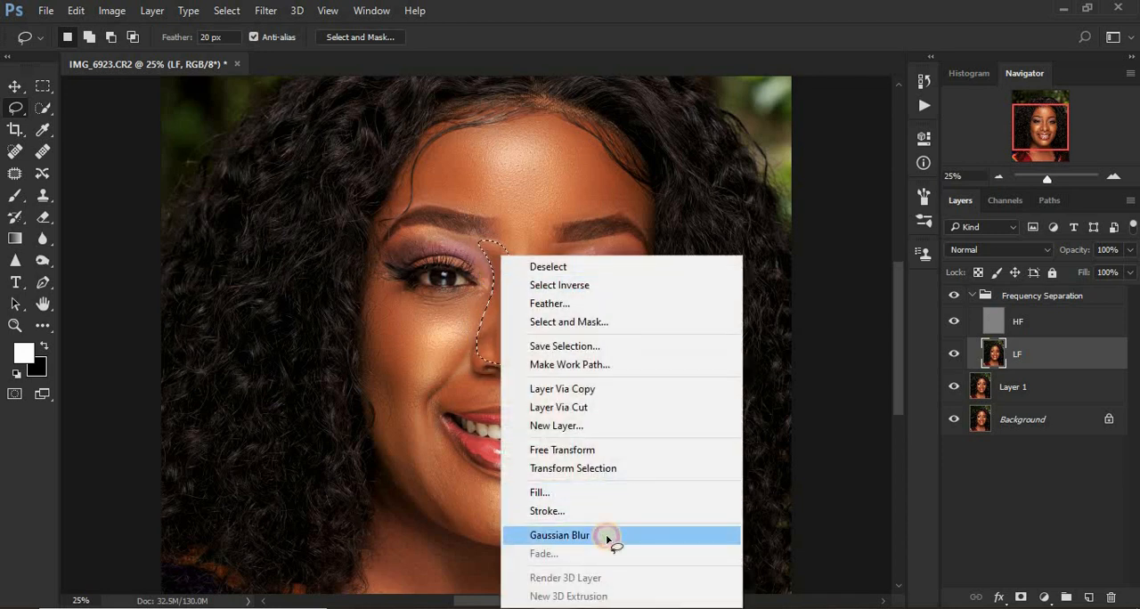
{"action": "left_click", "coordinate": [493, 402]}
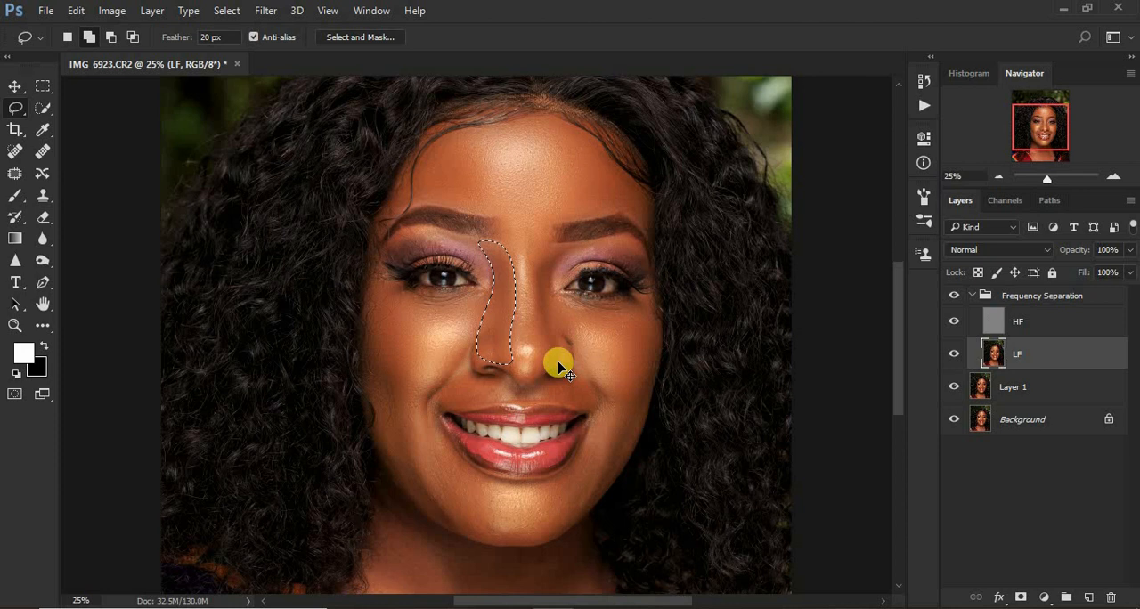
Fade the nose blur, keeping 100% opacity in Normal mode, and clear the selection.
{"action": "key", "text": "ctrl+shift+f"}
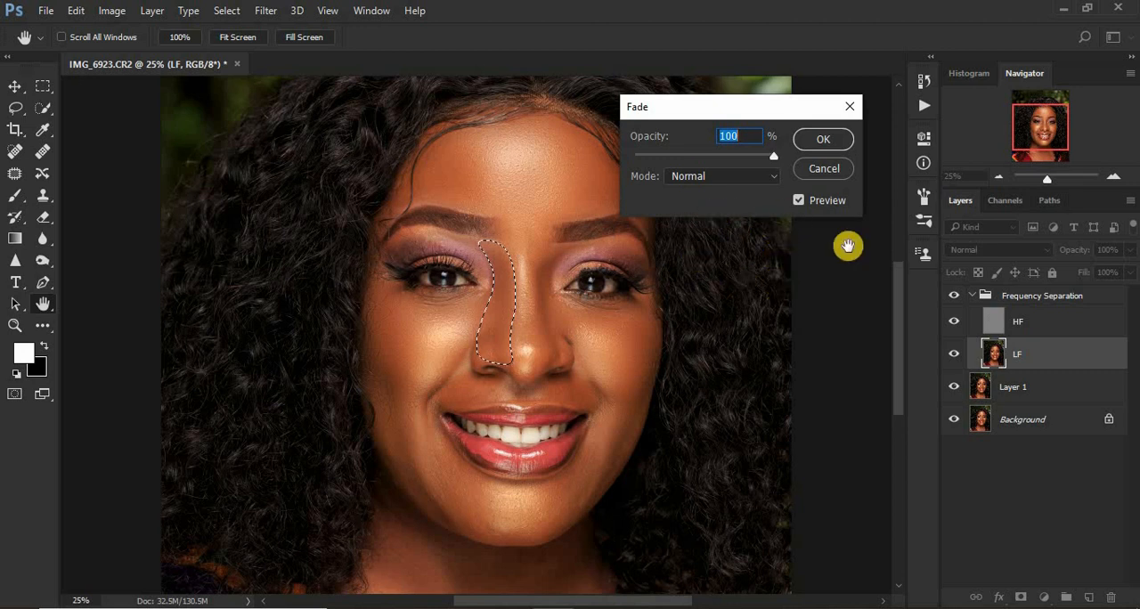
{"action": "left_click_drag", "start_coordinate": [768, 156], "coordinate": [799, 153]}
{"action": "left_click", "coordinate": [807, 139]}
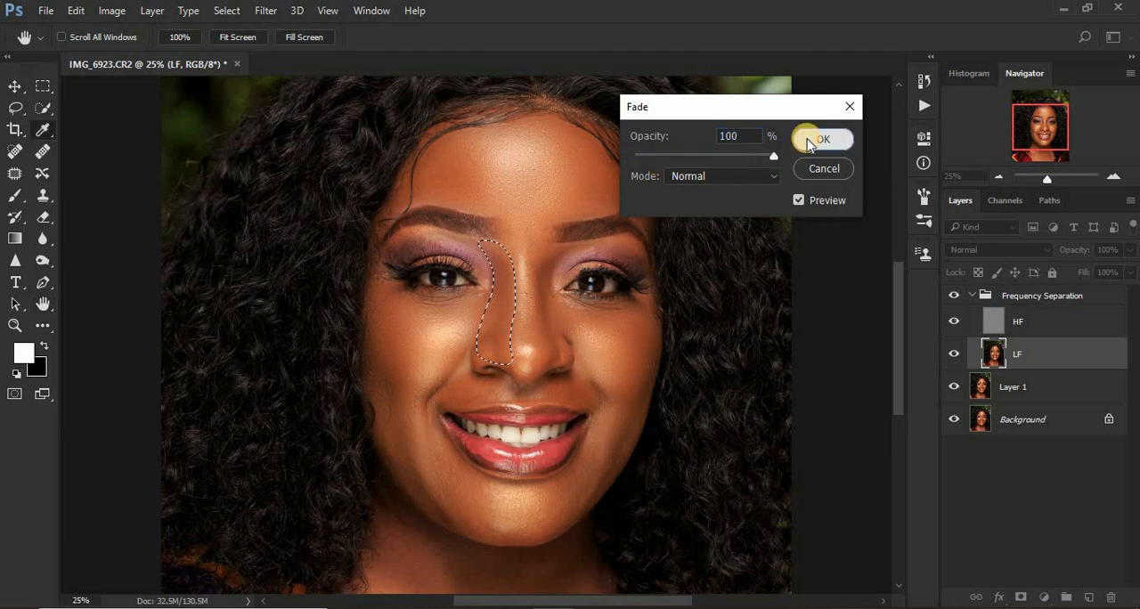
{"action": "key", "text": "ctrl+d"}
Lasso the side of the nose in the photo's right half and reapply the Gaussian Blur to it.
{"action": "mouse_move", "coordinate": [541, 243]}
{"action": "left_mouse_down"}
{"action": "mouse_move", "coordinate": [529, 277]}
{"action": "mouse_move", "coordinate": [533, 365]}
{"action": "mouse_move", "coordinate": [567, 356]}
{"action": "mouse_move", "coordinate": [551, 264]}
{"action": "left_mouse_up"}
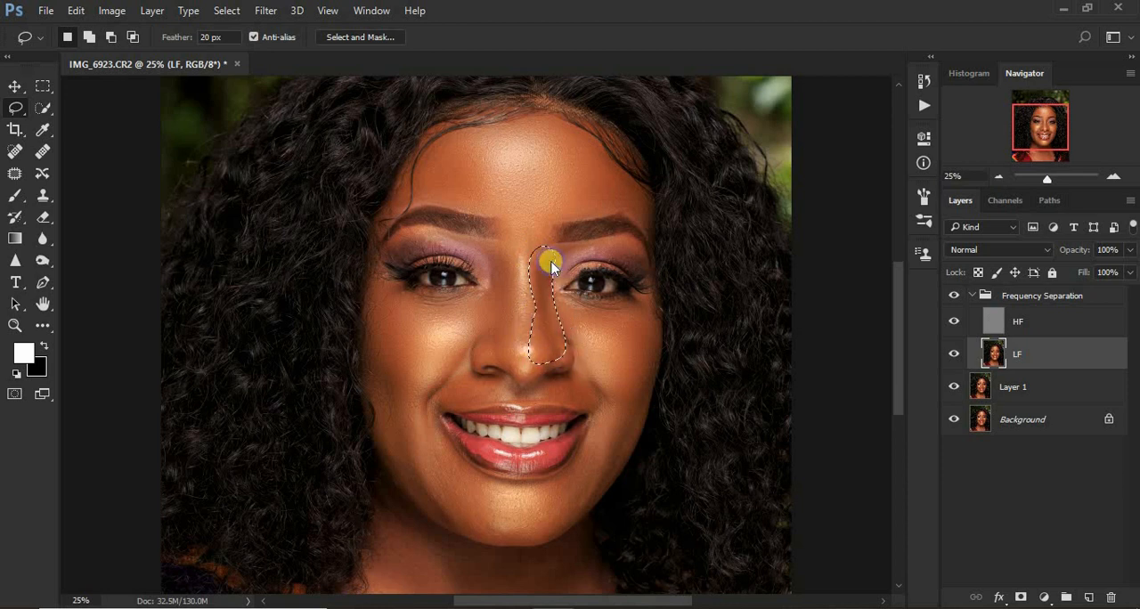
{"action": "right_click", "coordinate": [550, 264]}
{"action": "left_click", "coordinate": [668, 536]}
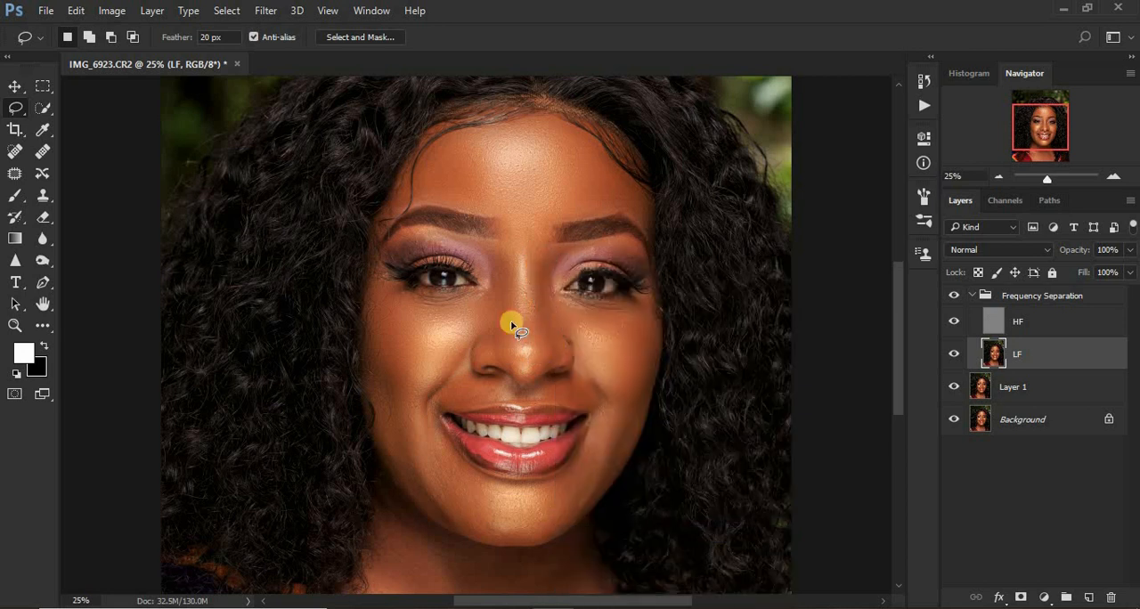
Lasso the small area between the eyebrows and reapply the Gaussian Blur to it.
{"action": "mouse_move", "coordinate": [512, 235]}
{"action": "left_mouse_down"}
{"action": "mouse_move", "coordinate": [511, 258]}
{"action": "mouse_move", "coordinate": [545, 231]}
{"action": "mouse_move", "coordinate": [525, 220]}
{"action": "mouse_move", "coordinate": [527, 234]}
{"action": "left_mouse_up"}
{"action": "right_click", "coordinate": [527, 234]}
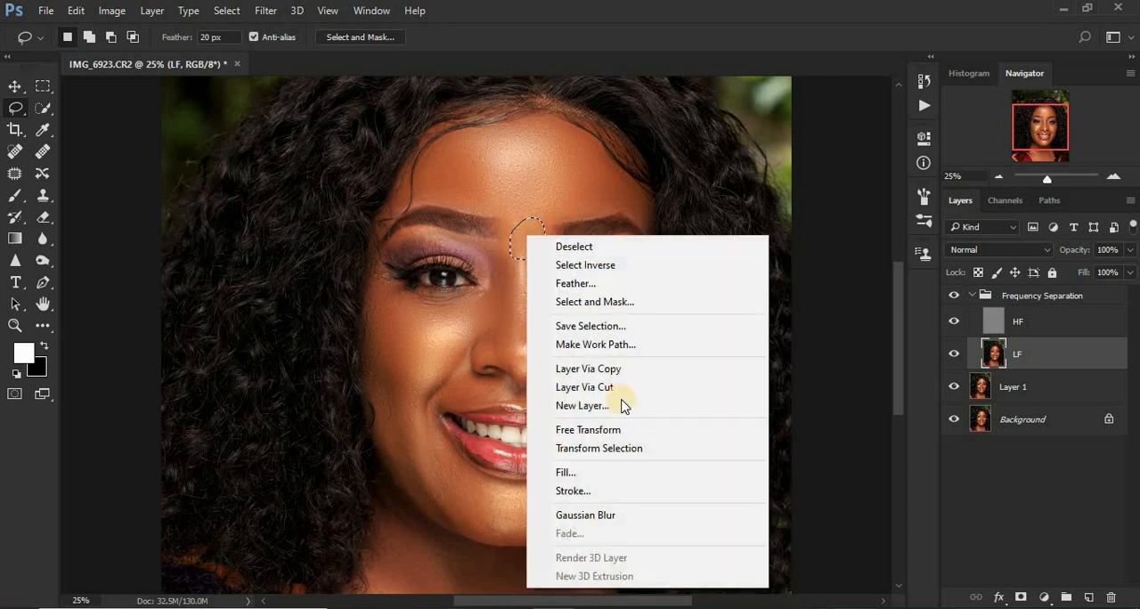
{"action": "left_click", "coordinate": [639, 517]}
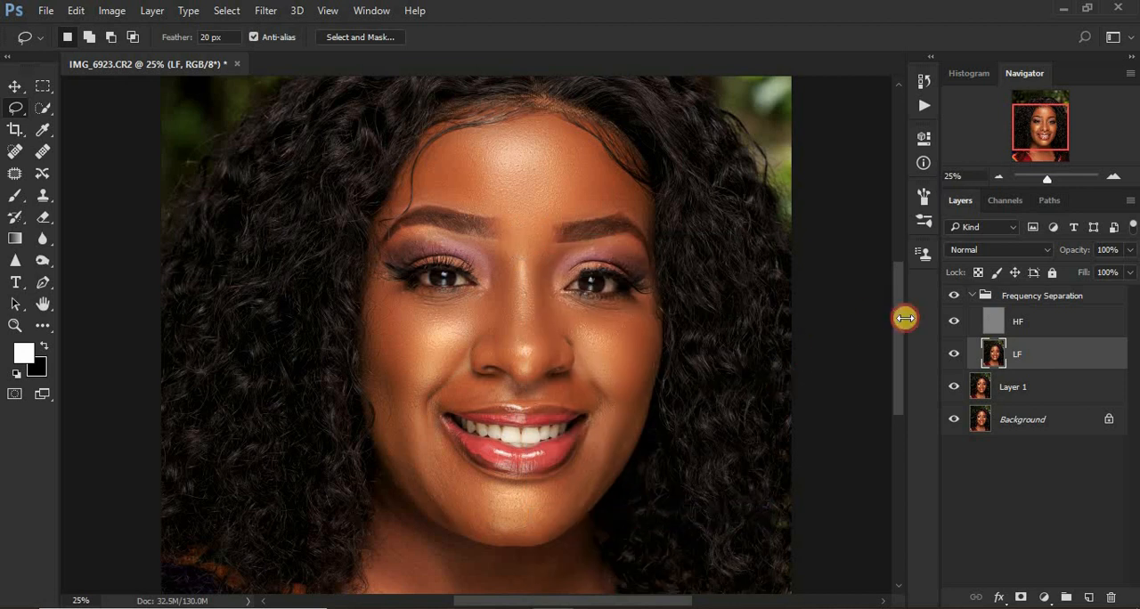
Lasso the skin around the mouth, from both lower cheeks down across the chin, and reapply the Gaussian Blur.
{"action": "left_click_drag", "start_coordinate": [898, 329], "coordinate": [897, 360]}
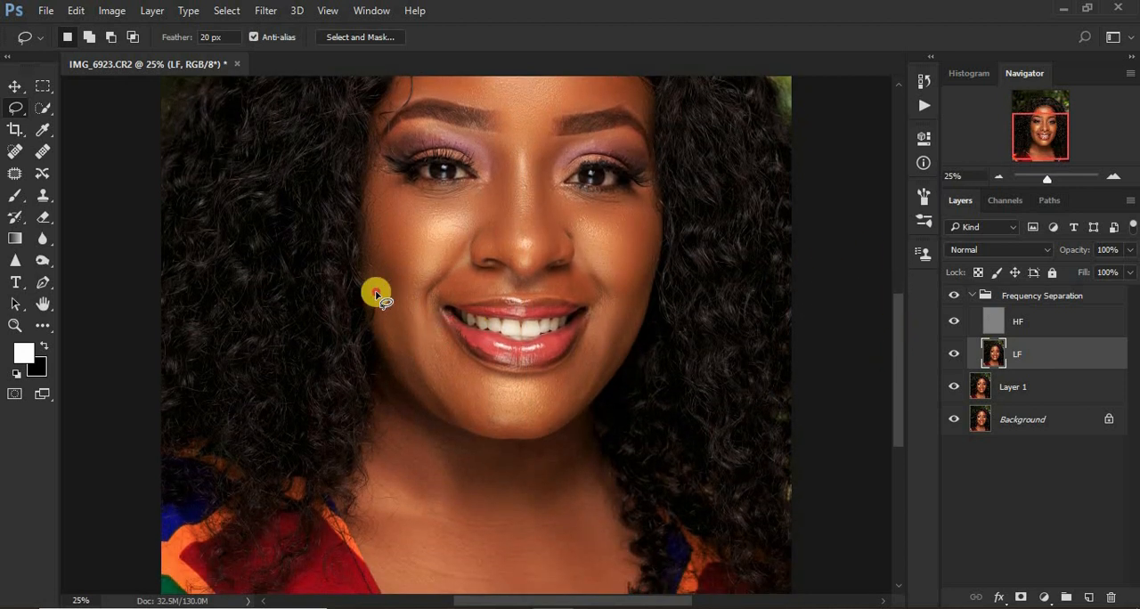
{"action": "mouse_move", "coordinate": [377, 289]}
{"action": "left_mouse_down"}
{"action": "mouse_move", "coordinate": [406, 295]}
{"action": "mouse_move", "coordinate": [503, 381]}
{"action": "mouse_move", "coordinate": [568, 364]}
{"action": "mouse_move", "coordinate": [607, 292]}
{"action": "mouse_move", "coordinate": [638, 286]}
{"action": "mouse_move", "coordinate": [641, 312]}
{"action": "mouse_move", "coordinate": [598, 383]}
{"action": "mouse_move", "coordinate": [521, 432]}
{"action": "mouse_move", "coordinate": [476, 427]}
{"action": "mouse_move", "coordinate": [409, 384]}
{"action": "mouse_move", "coordinate": [391, 365]}
{"action": "mouse_move", "coordinate": [380, 311]}
{"action": "left_mouse_up"}
{"action": "right_click", "coordinate": [402, 363]}
{"action": "left_click", "coordinate": [472, 429]}
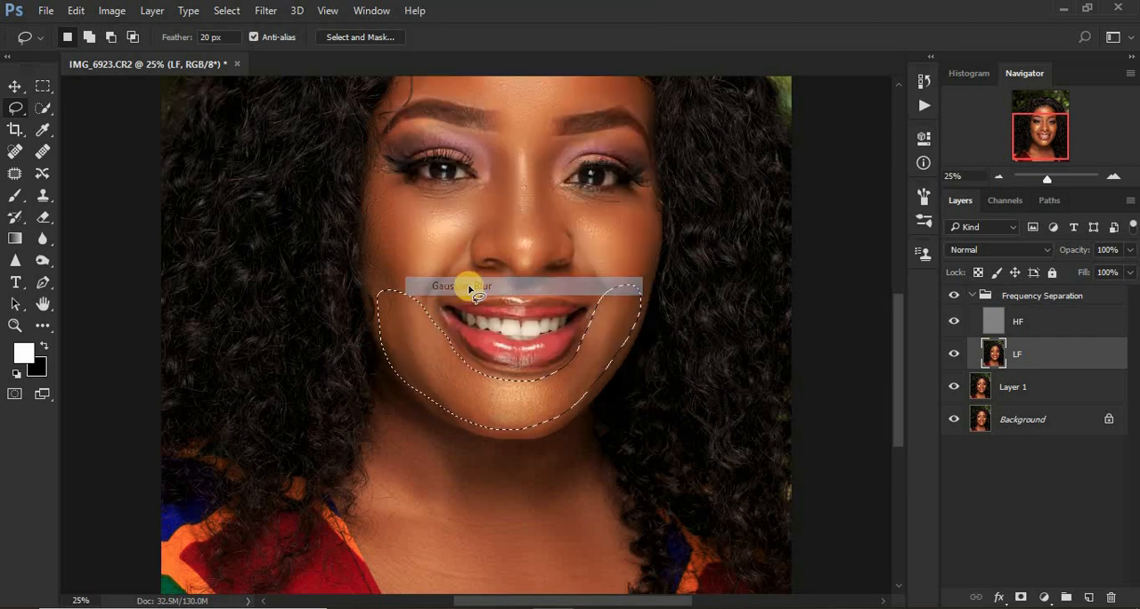
Clear the chin selection, lasso the skin between the nose and mouth corner in the photo's left half, and reapply the Gaussian Blur.
{"action": "key", "text": "ctrl+d"}
{"action": "mouse_move", "coordinate": [456, 259]}
{"action": "left_mouse_down"}
{"action": "mouse_move", "coordinate": [439, 303]}
{"action": "mouse_move", "coordinate": [536, 291]}
{"action": "mouse_move", "coordinate": [580, 306]}
{"action": "mouse_move", "coordinate": [601, 292]}
{"action": "mouse_move", "coordinate": [577, 258]}
{"action": "mouse_move", "coordinate": [522, 285]}
{"action": "mouse_move", "coordinate": [461, 260]}
{"action": "left_mouse_up"}
{"action": "right_click", "coordinate": [464, 269]}
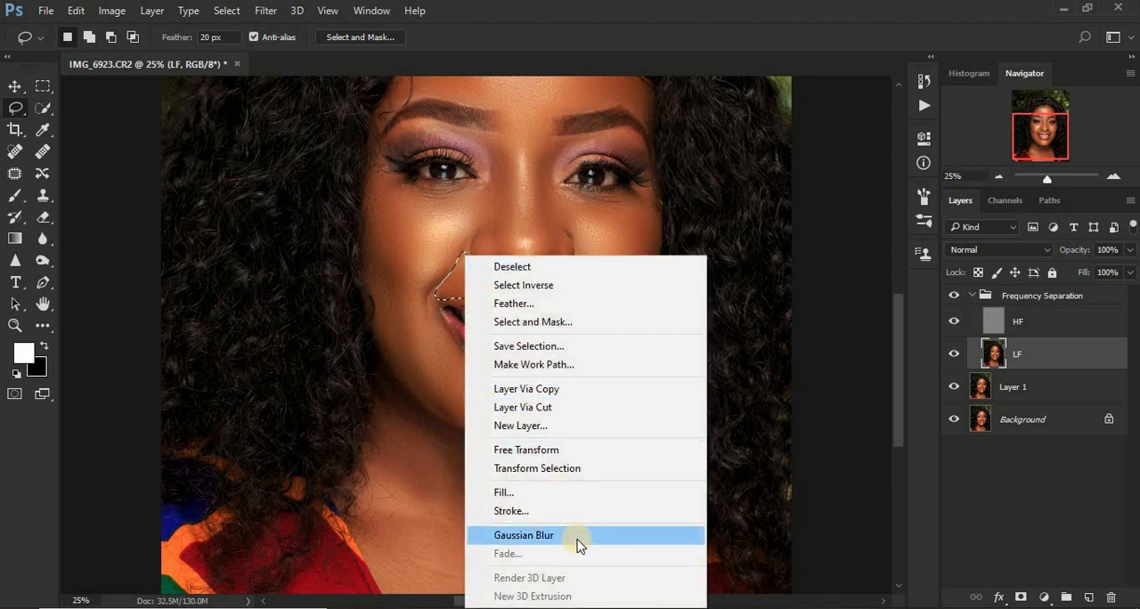
{"action": "left_click", "coordinate": [577, 538]}
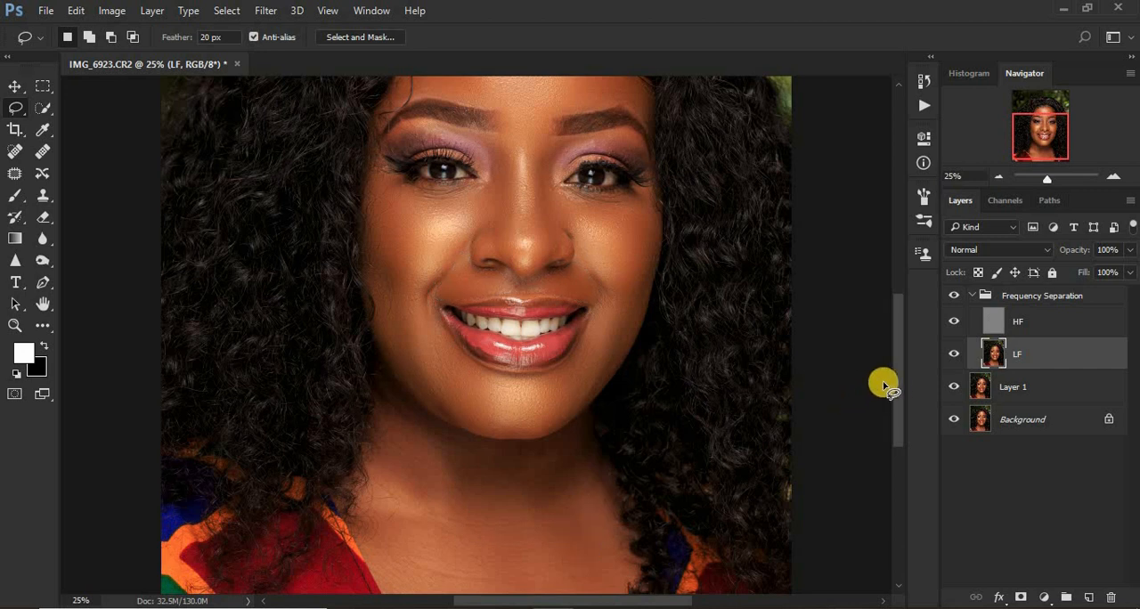
Lasso the upper eyelid below the eyebrow in the photo's left half and reapply the Gaussian Blur to it.
{"action": "left_click_drag", "start_coordinate": [893, 382], "coordinate": [900, 324]}
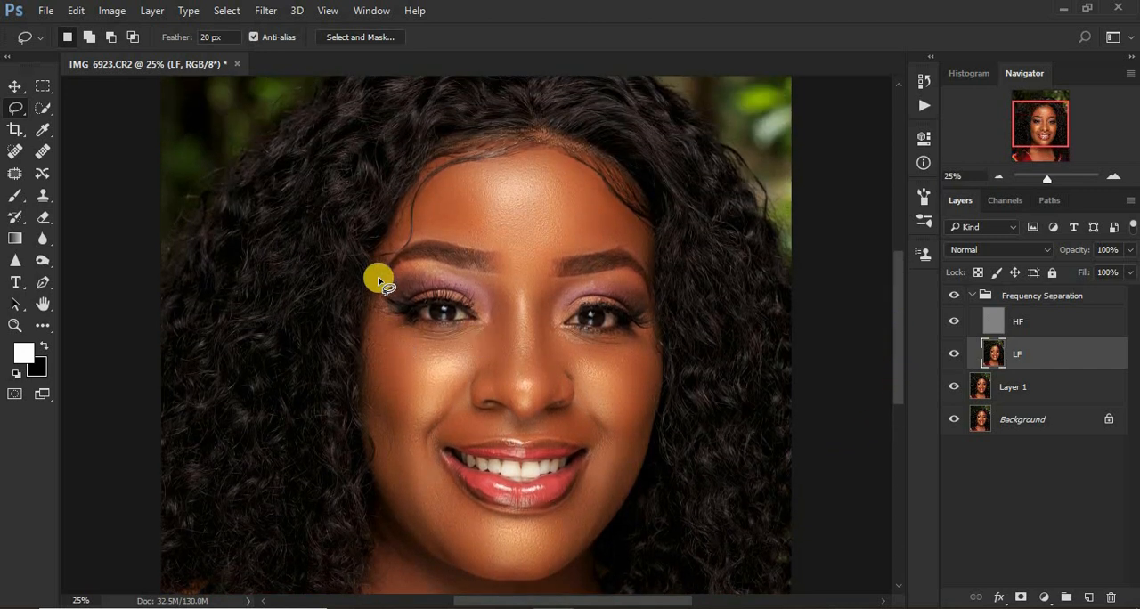
{"action": "mouse_move", "coordinate": [385, 285]}
{"action": "left_mouse_down"}
{"action": "mouse_move", "coordinate": [440, 275]}
{"action": "mouse_move", "coordinate": [502, 308]}
{"action": "mouse_move", "coordinate": [464, 275]}
{"action": "mouse_move", "coordinate": [400, 266]}
{"action": "mouse_move", "coordinate": [388, 280]}
{"action": "left_mouse_up"}
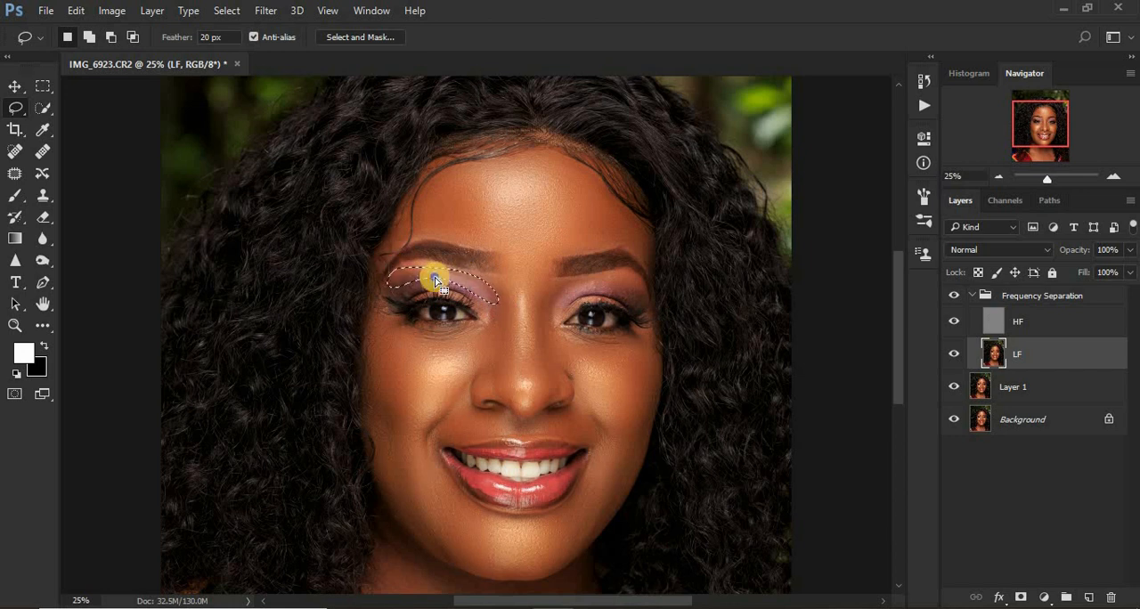
{"action": "right_click", "coordinate": [436, 280]}
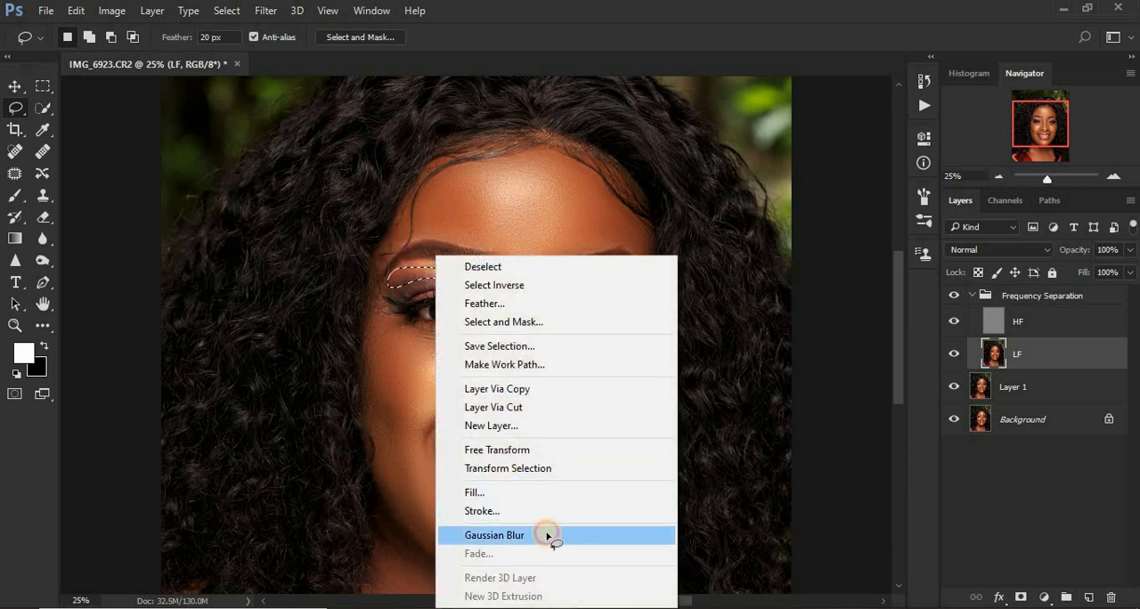
{"action": "left_click", "coordinate": [547, 535]}
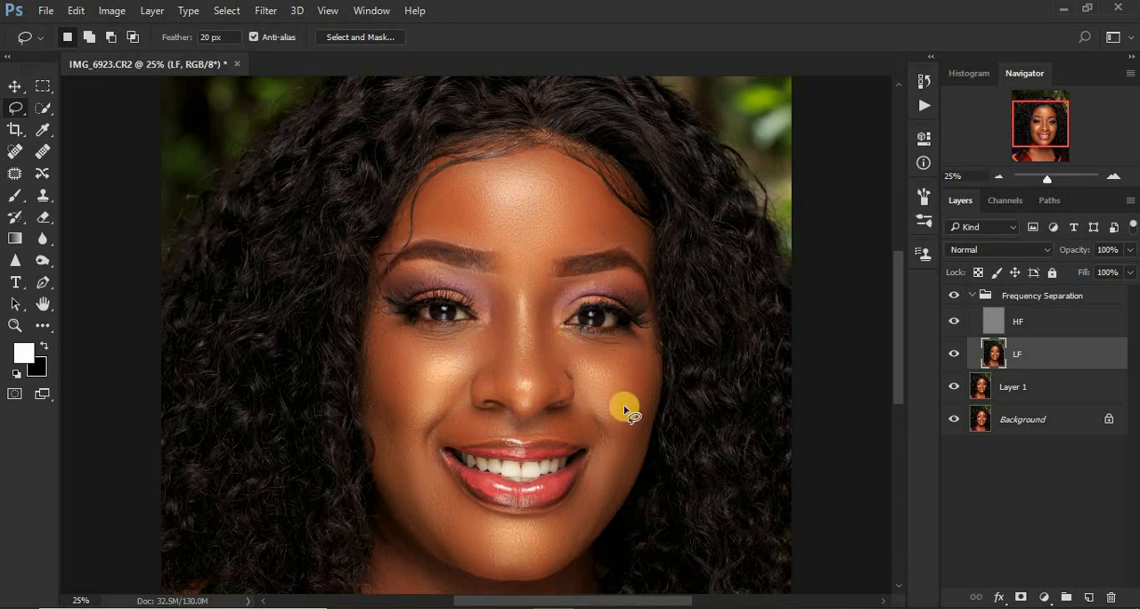
Compare the face with and without the Frequency Separation group, leaving the group visible.
{"action": "key", "text": "ctrl+minus"}
{"action": "key", "text": "ctrl+minus"}
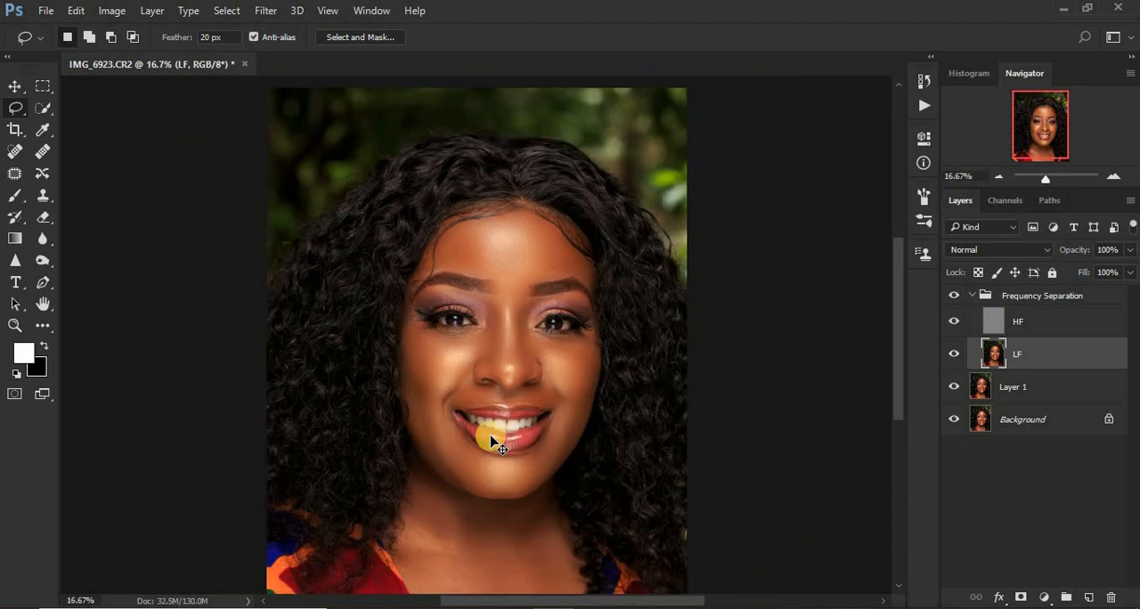
{"action": "key", "text": "ctrl+plus"}
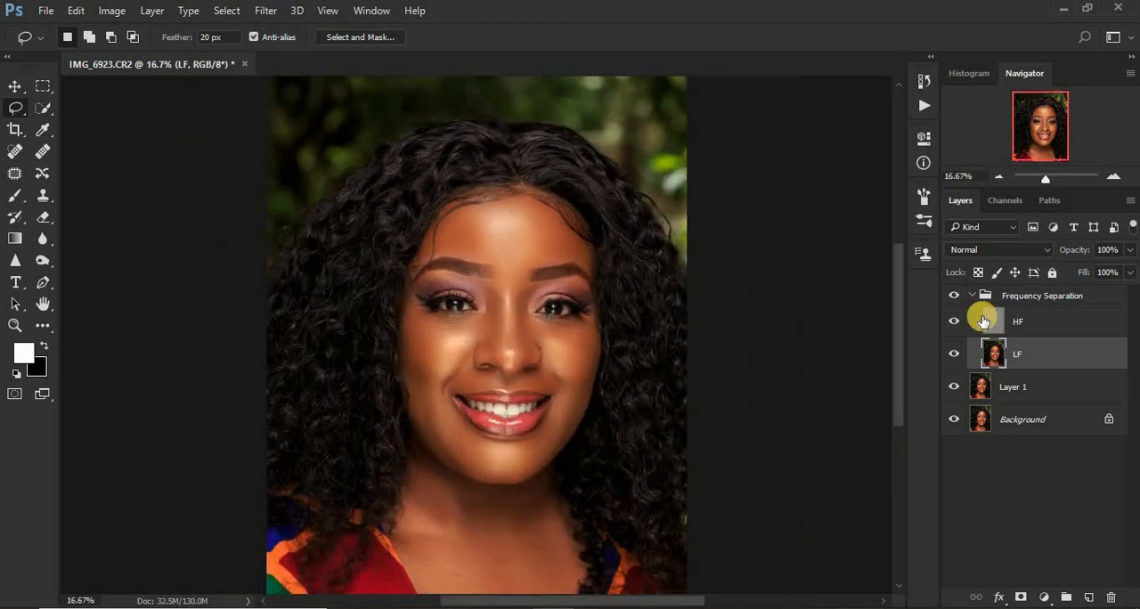
{"action": "left_click", "coordinate": [953, 298]}
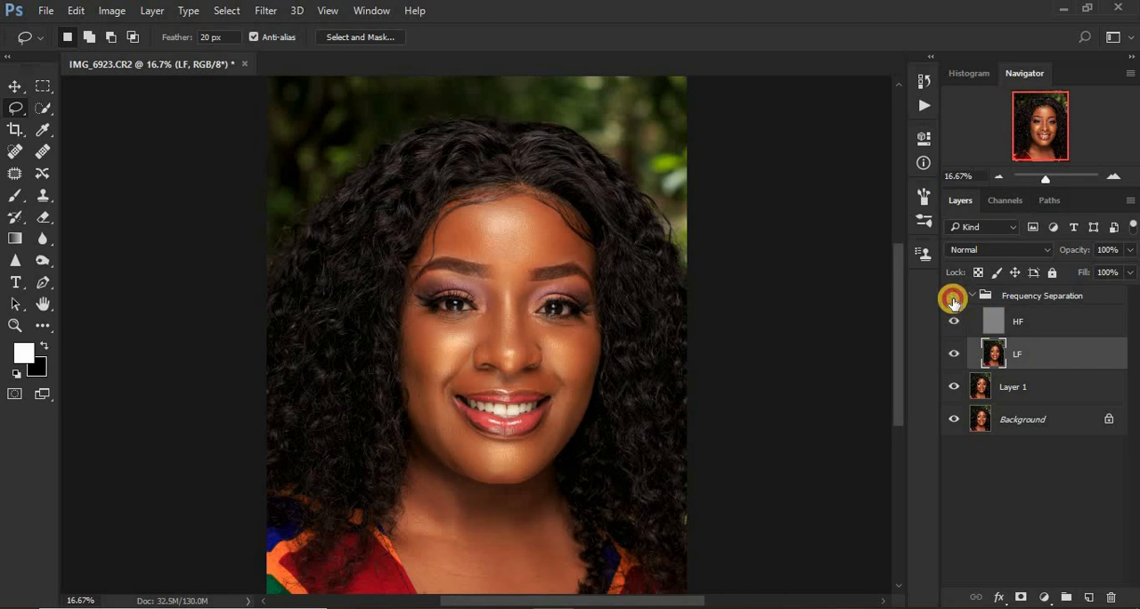
{"action": "left_click", "coordinate": [953, 298]}
Lasso the neck and upper chest skin, reapply the Gaussian Blur to it, and clear the selection.
{"action": "scroll", "coordinate": [900, 337], "scroll_direction": "down", "scroll_amount": 3}
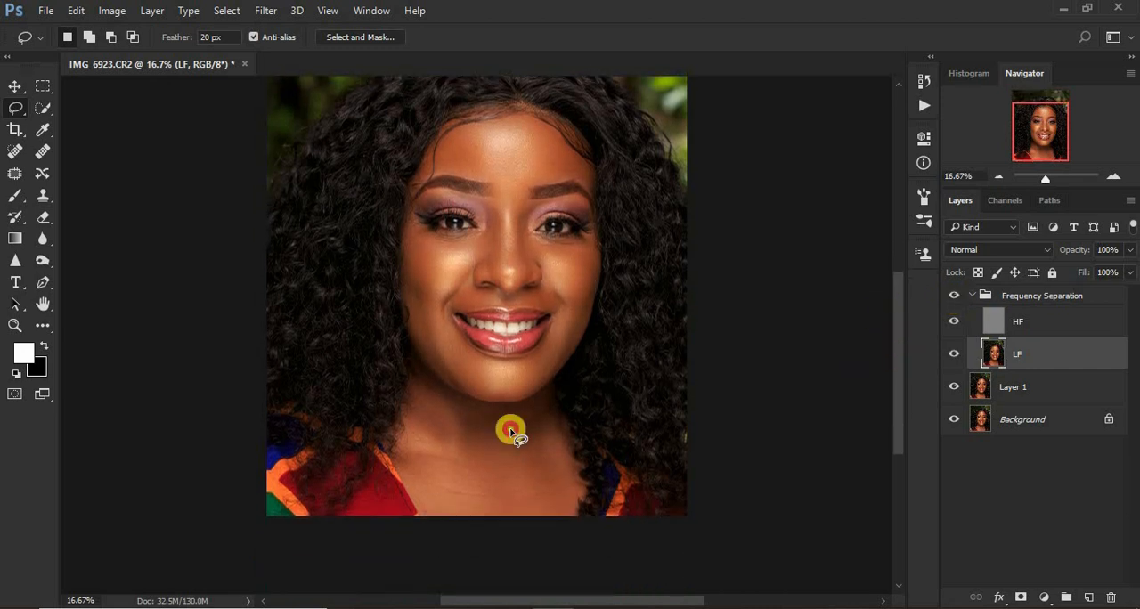
{"action": "mouse_move", "coordinate": [413, 388]}
{"action": "left_mouse_down"}
{"action": "mouse_move", "coordinate": [429, 514]}
{"action": "mouse_move", "coordinate": [511, 517]}
{"action": "mouse_move", "coordinate": [557, 508]}
{"action": "mouse_move", "coordinate": [573, 490]}
{"action": "mouse_move", "coordinate": [551, 411]}
{"action": "mouse_move", "coordinate": [426, 398]}
{"action": "mouse_move", "coordinate": [444, 400]}
{"action": "mouse_move", "coordinate": [412, 368]}
{"action": "left_mouse_up"}
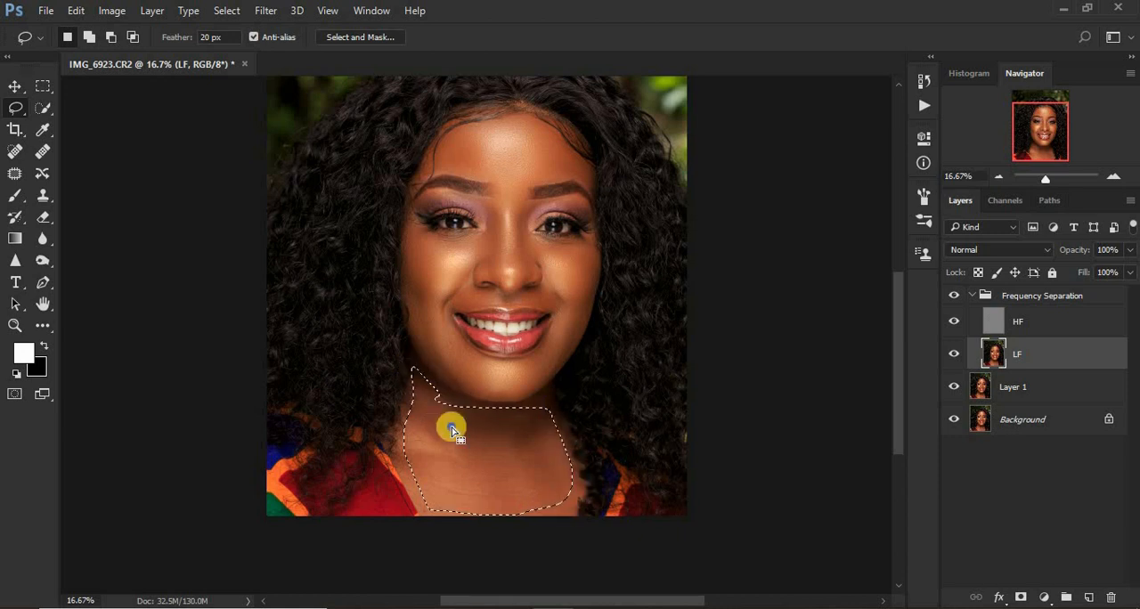
{"action": "right_click", "coordinate": [451, 426]}
{"action": "left_click", "coordinate": [522, 357]}
{"action": "key", "text": "ctrl+d"}
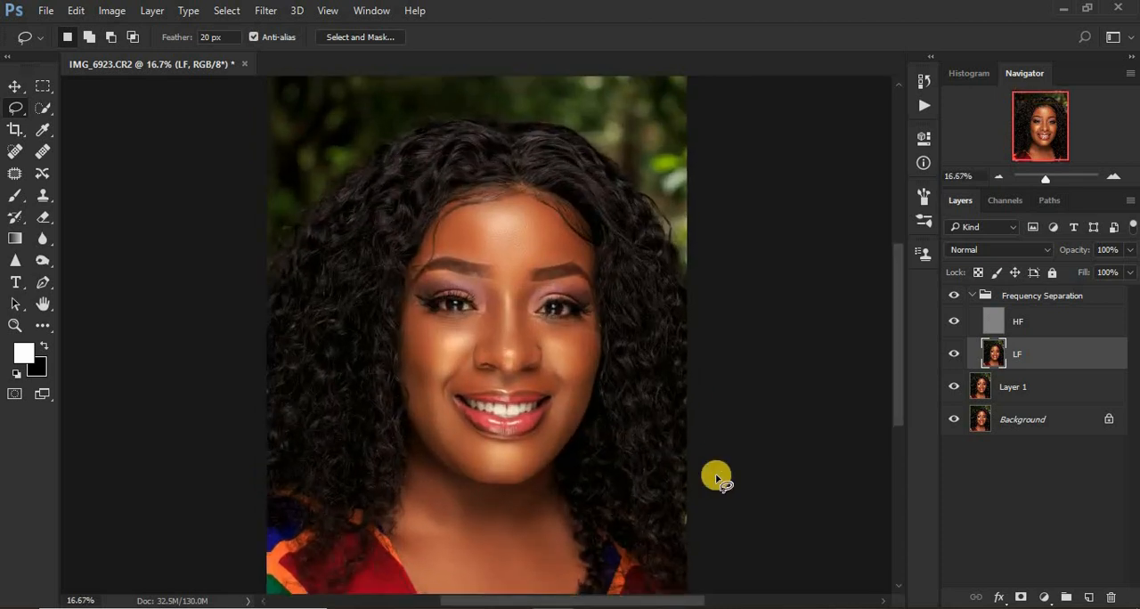
Check the whole portrait before and after smoothing by toggling the Frequency Separation group's visibility.
{"action": "left_click", "coordinate": [958, 296]}
{"action": "left_click", "coordinate": [958, 296]}
{"action": "left_click", "coordinate": [958, 296]}
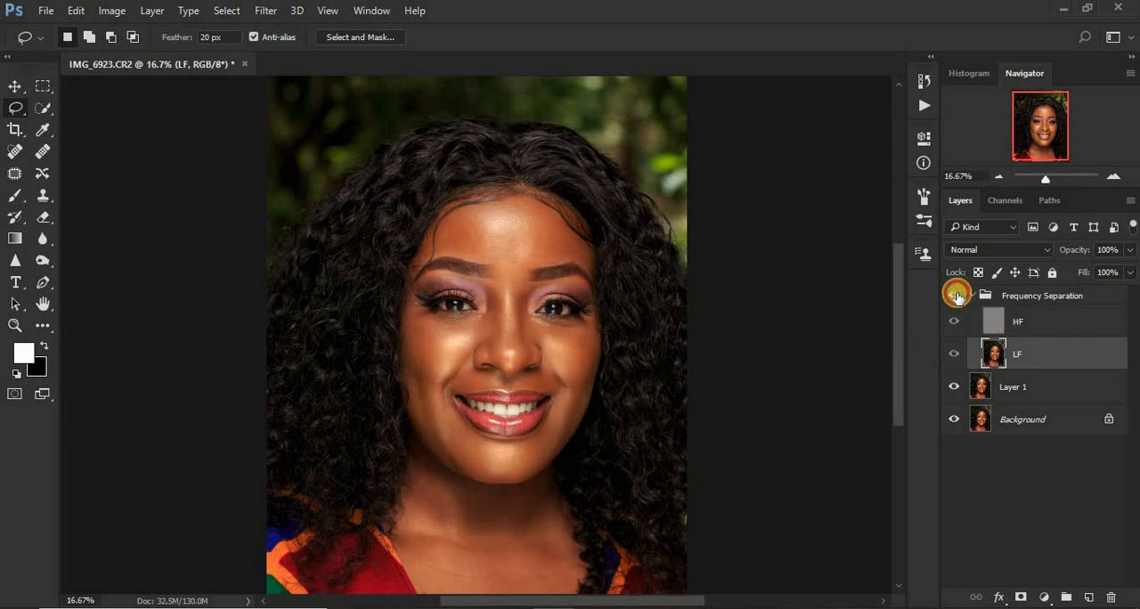
{"action": "left_click", "coordinate": [957, 296]}
Collapse the Frequency Separation group and add a Selective Color adjustment above it with Reds at Cyan -7, Yellow +9 and Black +2.
{"action": "left_click", "coordinate": [974, 296]}
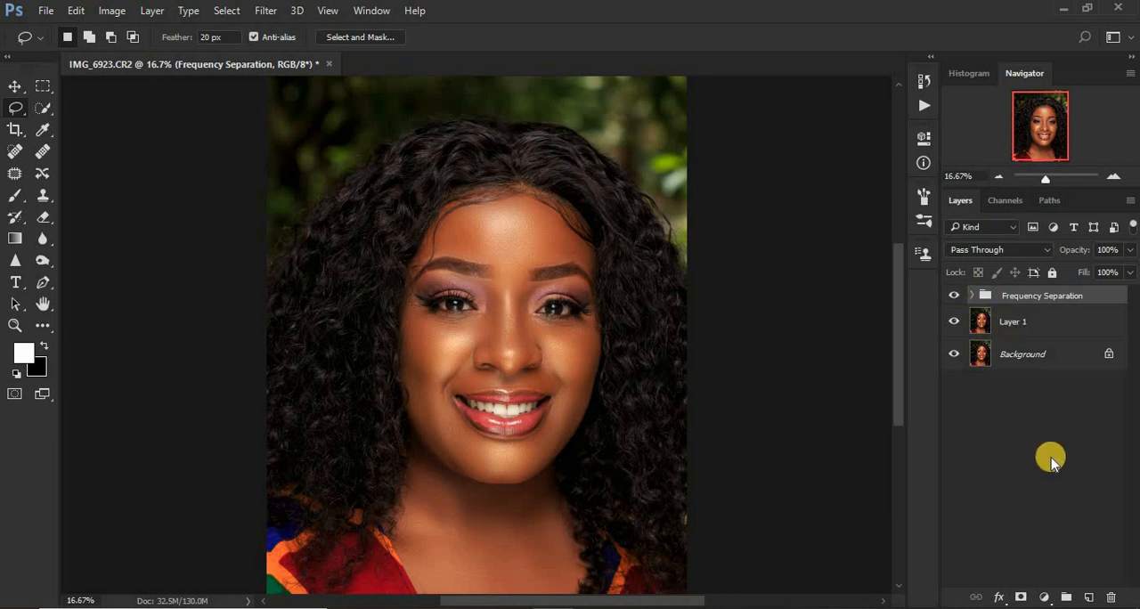
{"action": "left_click", "coordinate": [1044, 602]}
{"action": "left_click", "coordinate": [974, 582]}
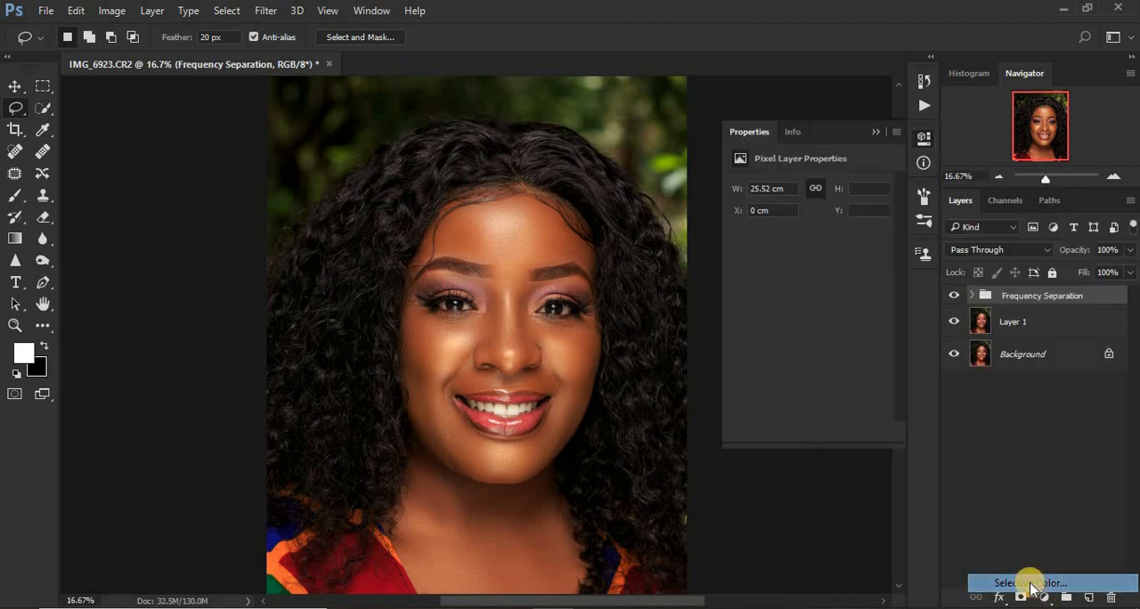
{"action": "left_click", "coordinate": [795, 208]}
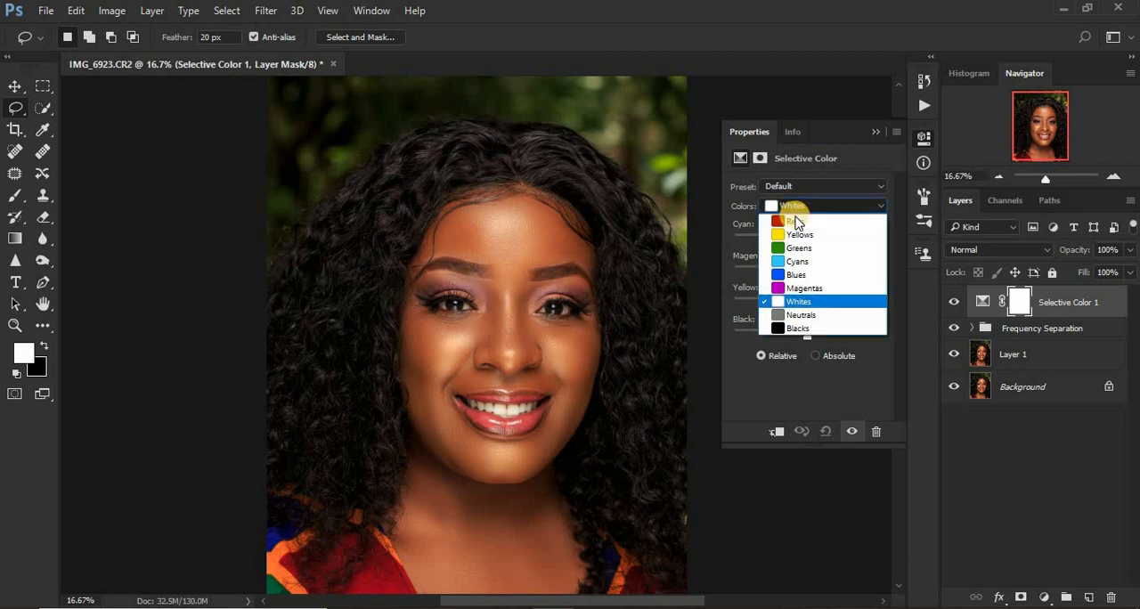
{"action": "left_click", "coordinate": [799, 215]}
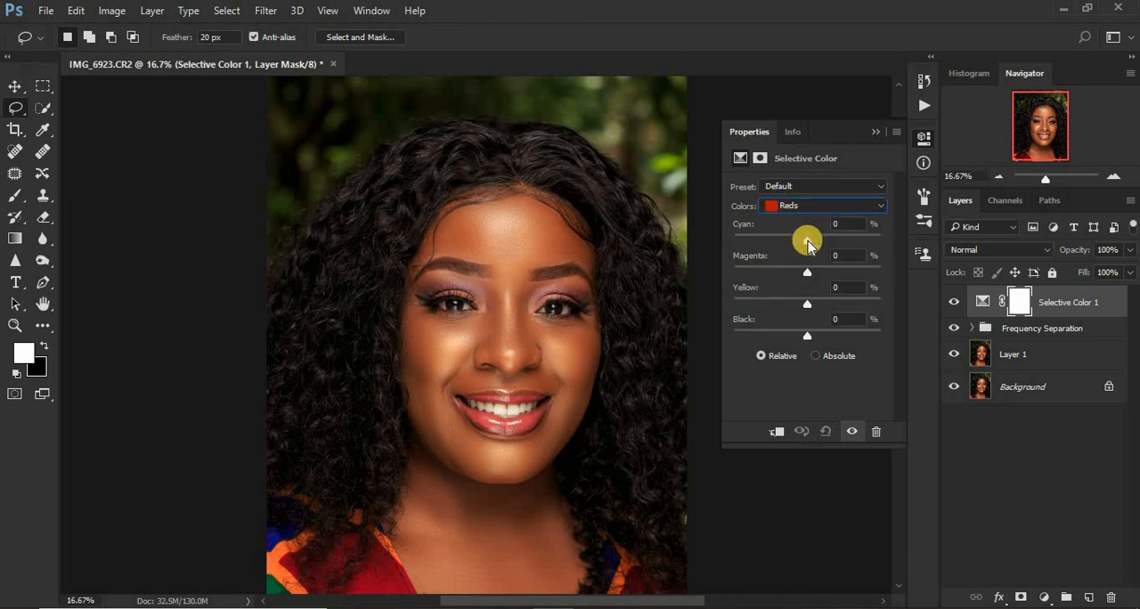
{"action": "left_click_drag", "start_coordinate": [806, 246], "coordinate": [804, 246]}
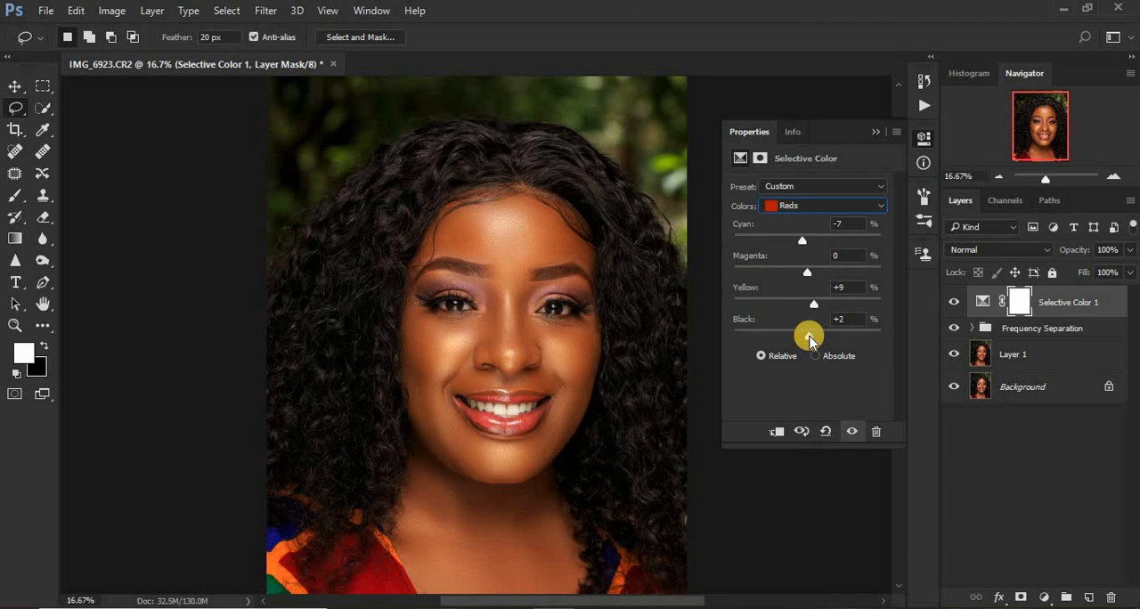
{"action": "left_click", "coordinate": [873, 134]}
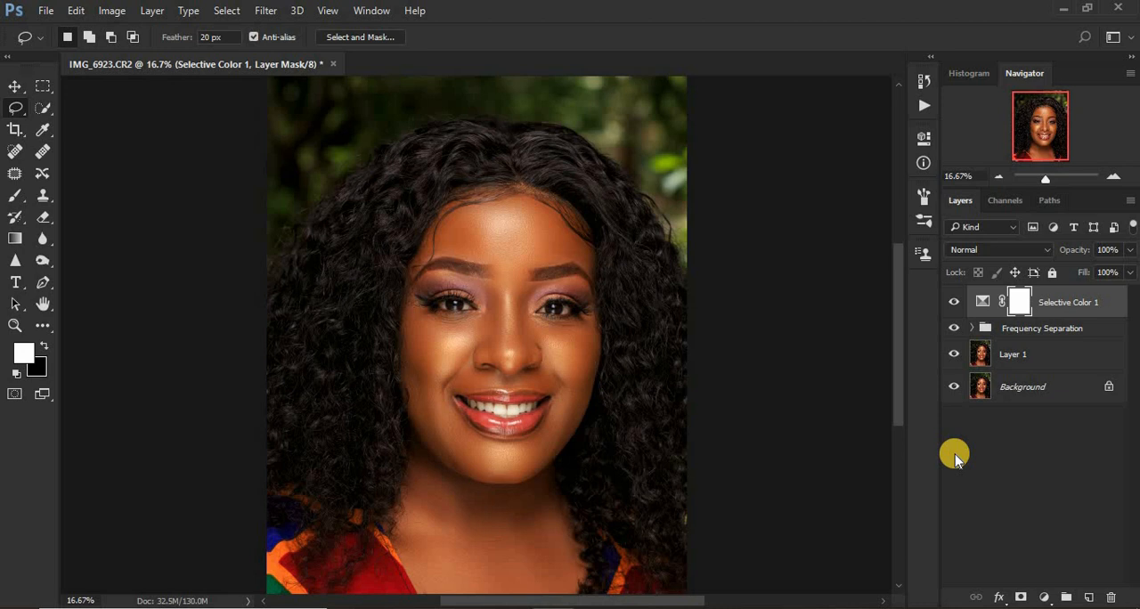
Add a Gradient Map adjustment layer on top using the Sepia Antique preset from the photographic toning gradients.
{"action": "left_click", "coordinate": [1044, 597]}
{"action": "left_click", "coordinate": [1020, 564]}
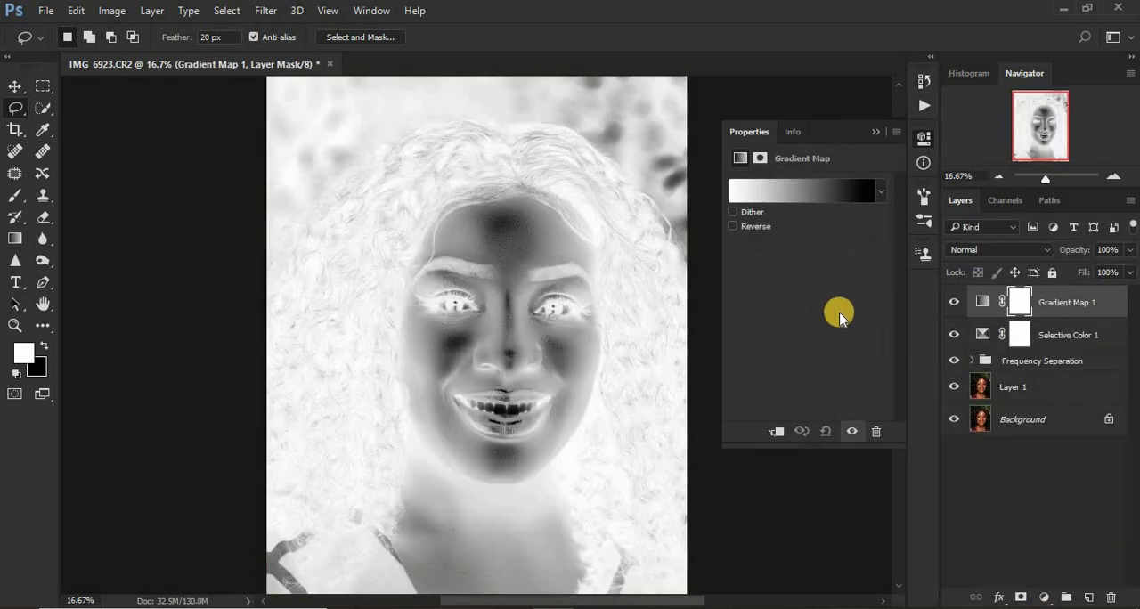
{"action": "left_click", "coordinate": [784, 194]}
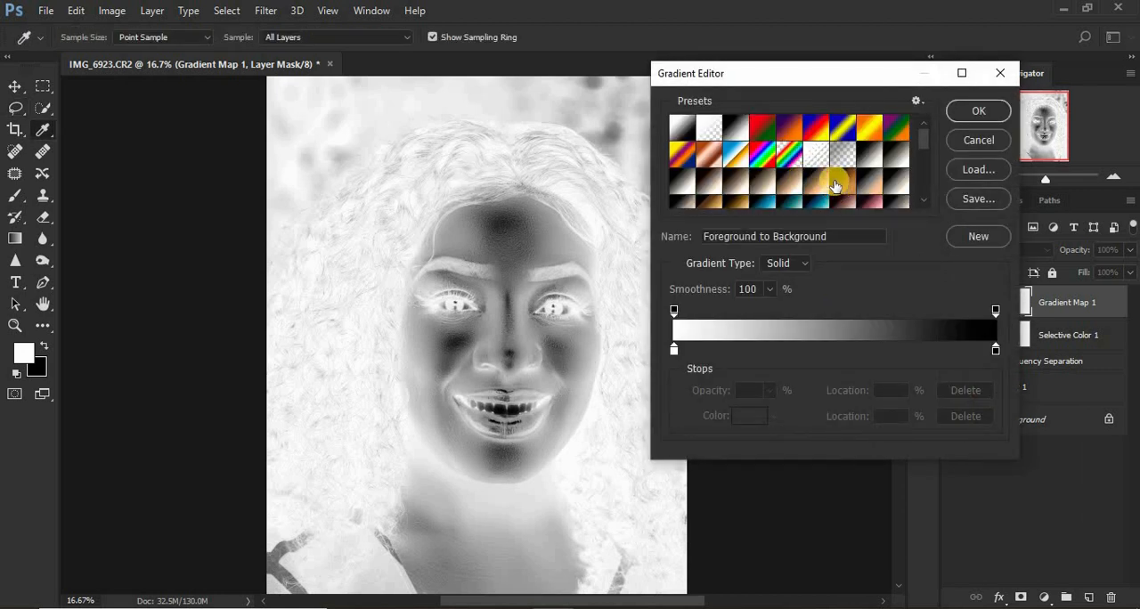
{"action": "left_click", "coordinate": [842, 181]}
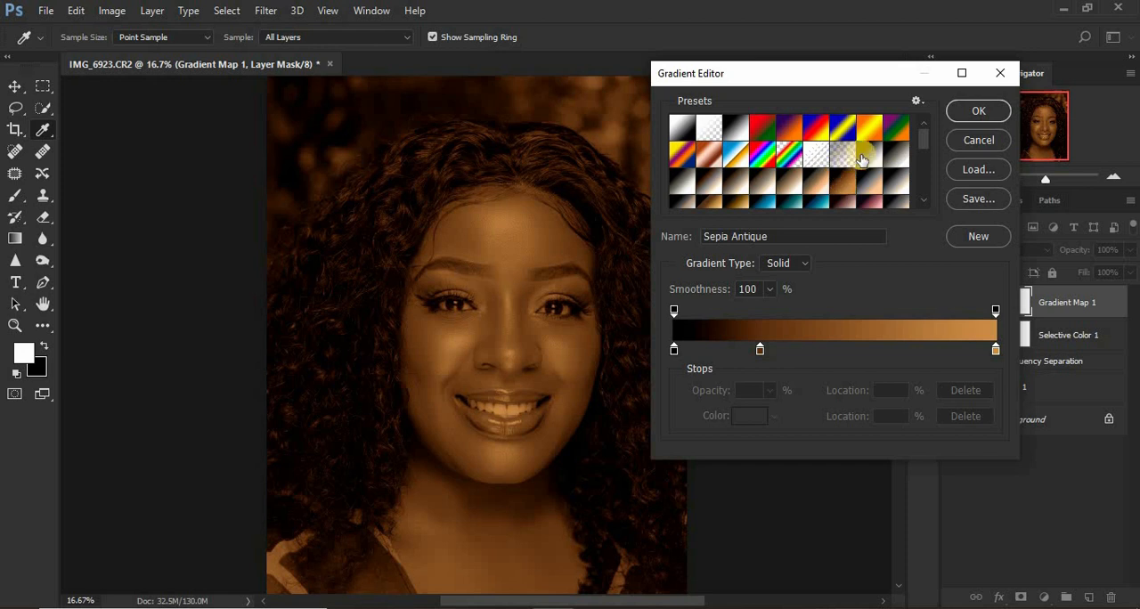
{"action": "left_click", "coordinate": [915, 101]}
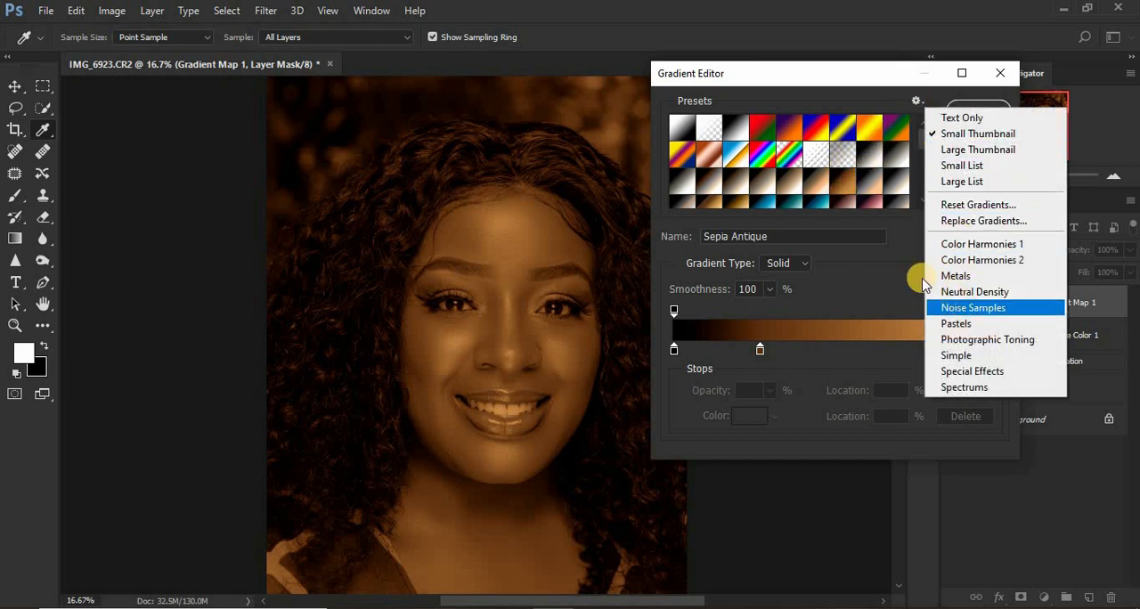
{"action": "left_click", "coordinate": [842, 186]}
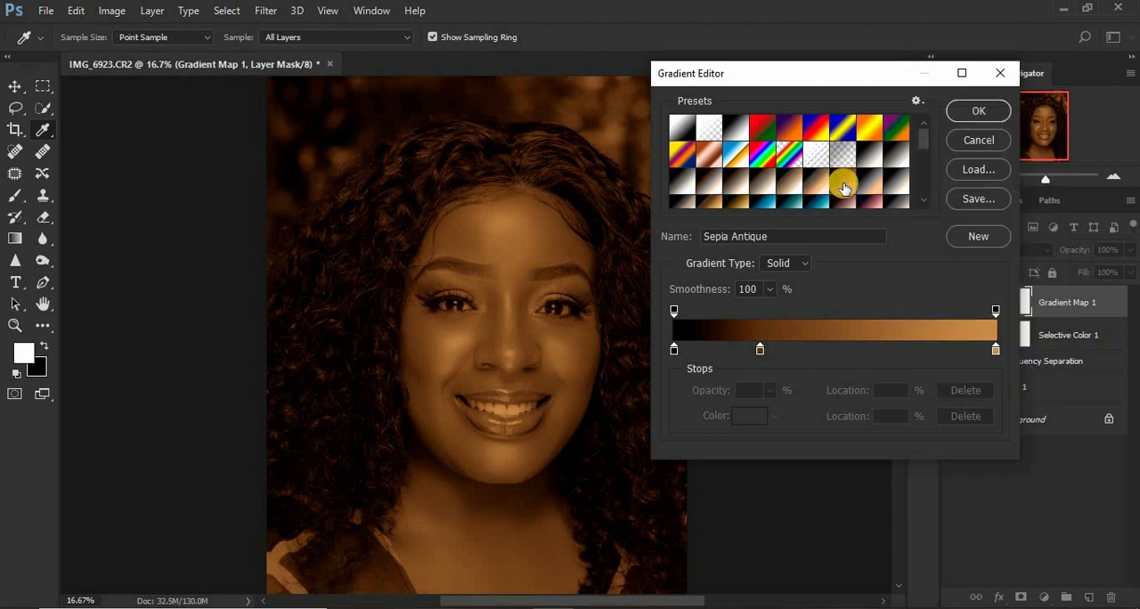
{"action": "left_click", "coordinate": [965, 111]}
Blend the Gradient Map layer in Soft Light mode at 8% opacity.
{"action": "left_click", "coordinate": [983, 249]}
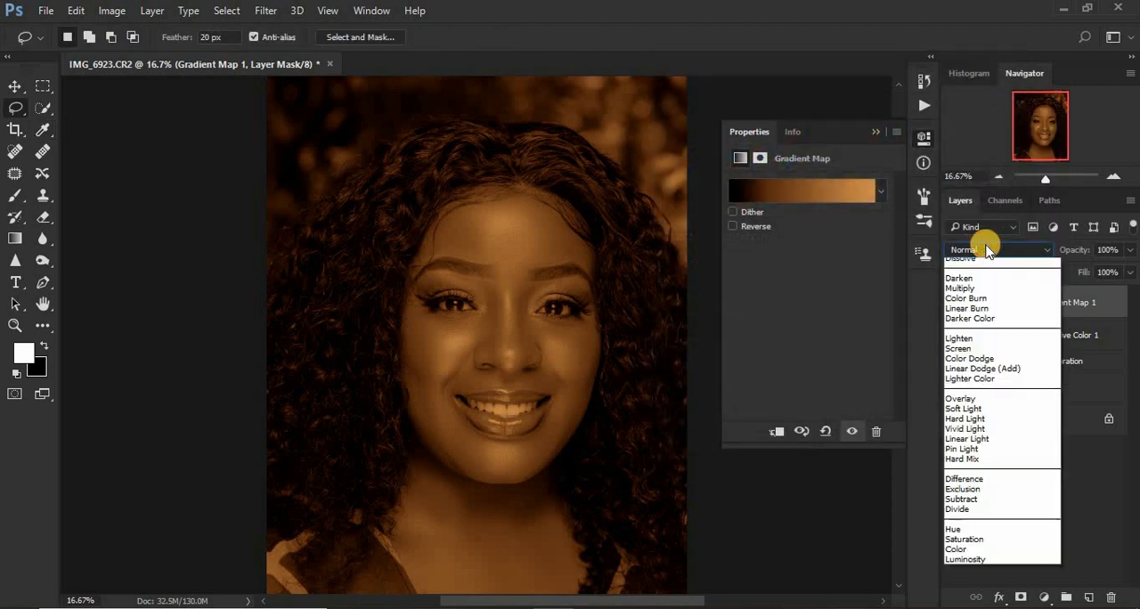
{"action": "left_click", "coordinate": [985, 426]}
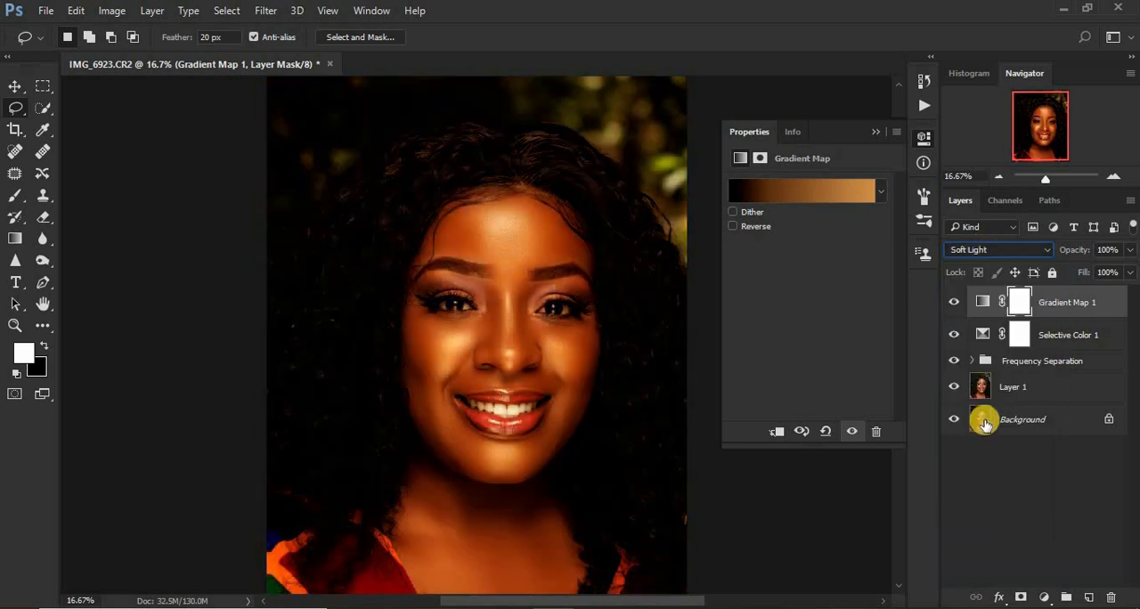
{"action": "left_click_drag", "start_coordinate": [1131, 254], "coordinate": [1060, 274]}
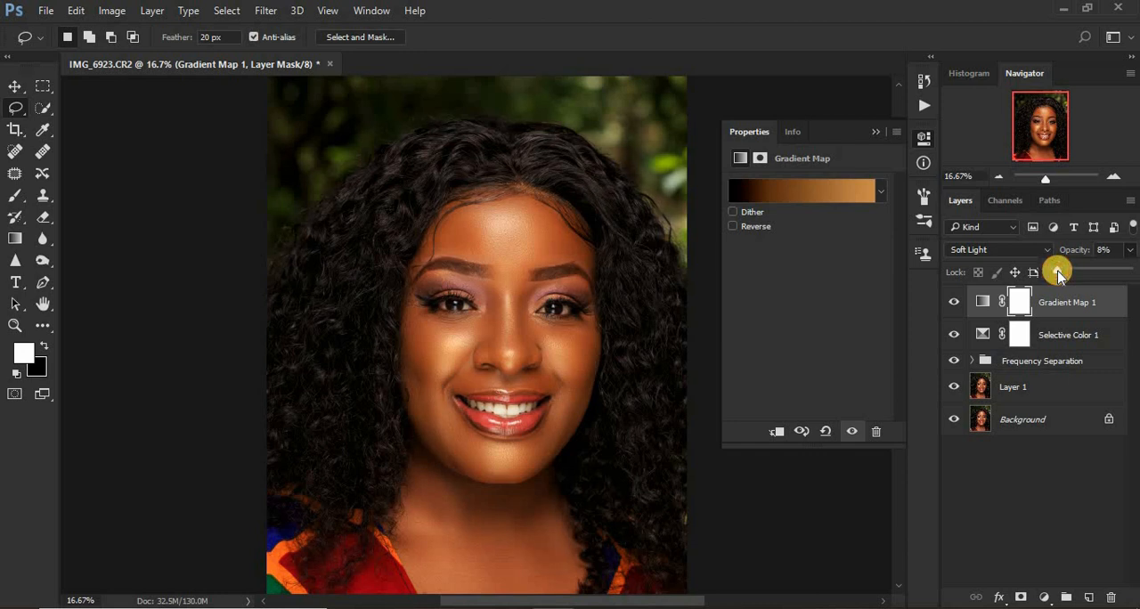
{"action": "left_click", "coordinate": [876, 132]}
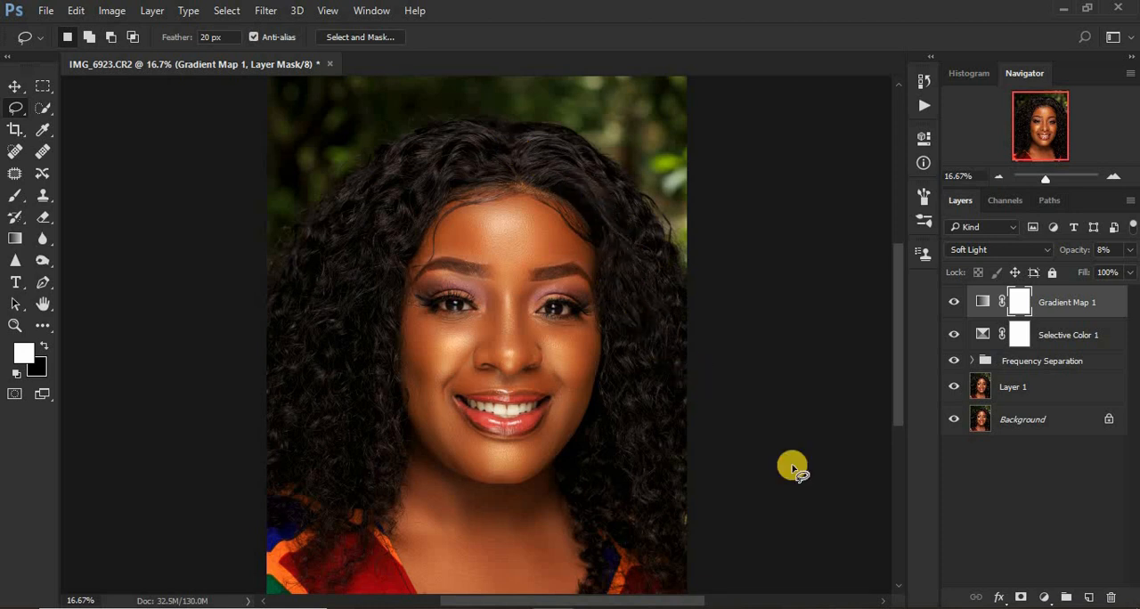
Add a second Selective Color adjustment above the Gradient Map and set Black to +1% for the Blacks.
{"action": "left_click", "coordinate": [1045, 598]}
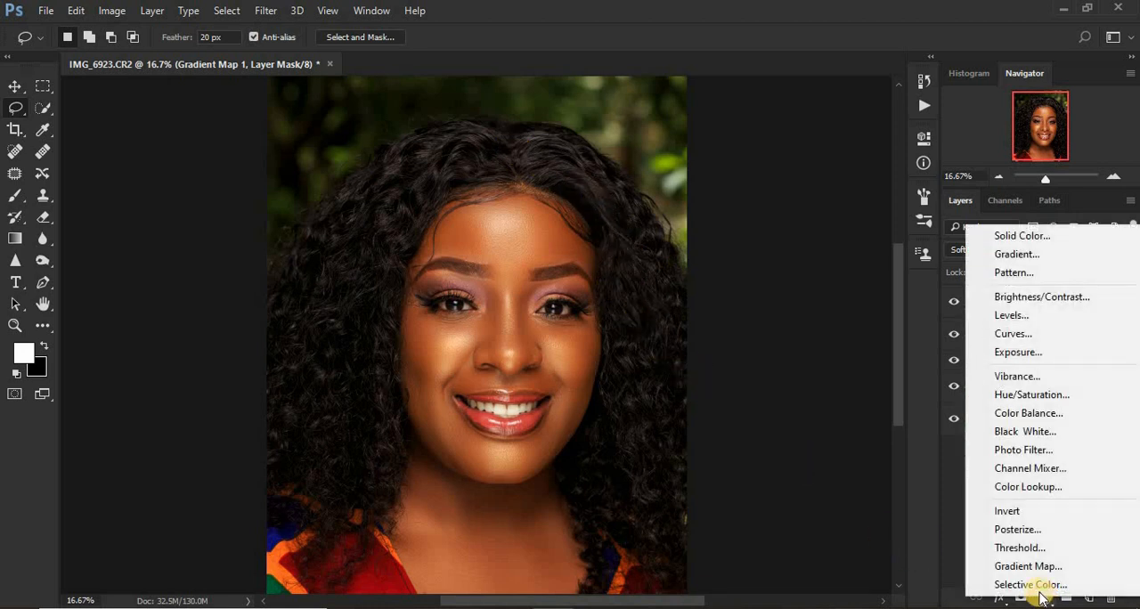
{"action": "left_click", "coordinate": [976, 581]}
{"action": "left_click", "coordinate": [796, 209]}
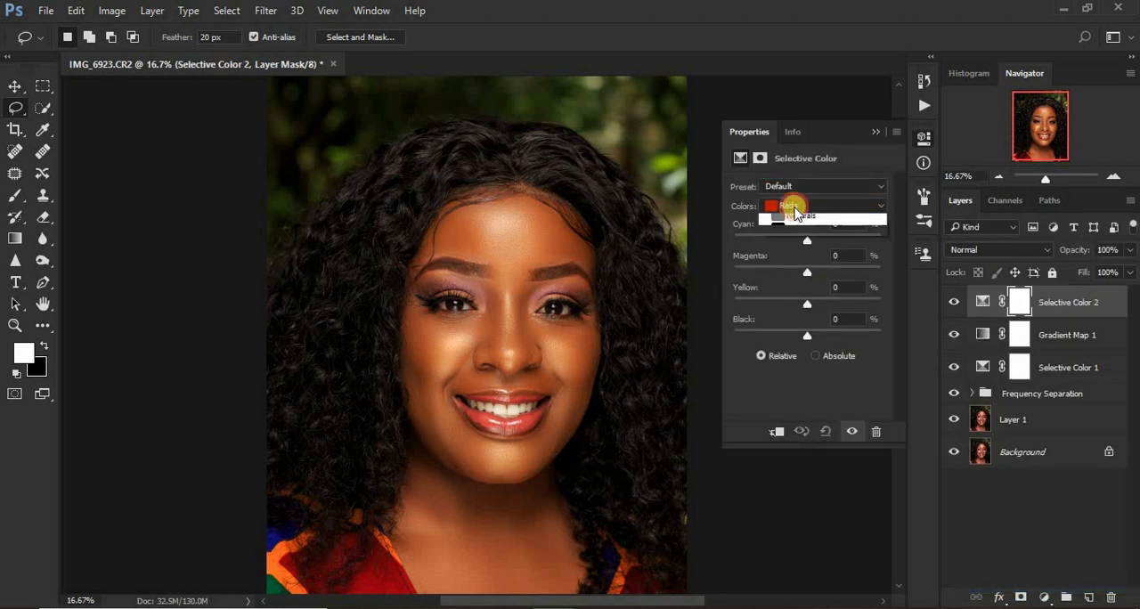
{"action": "left_click", "coordinate": [799, 329]}
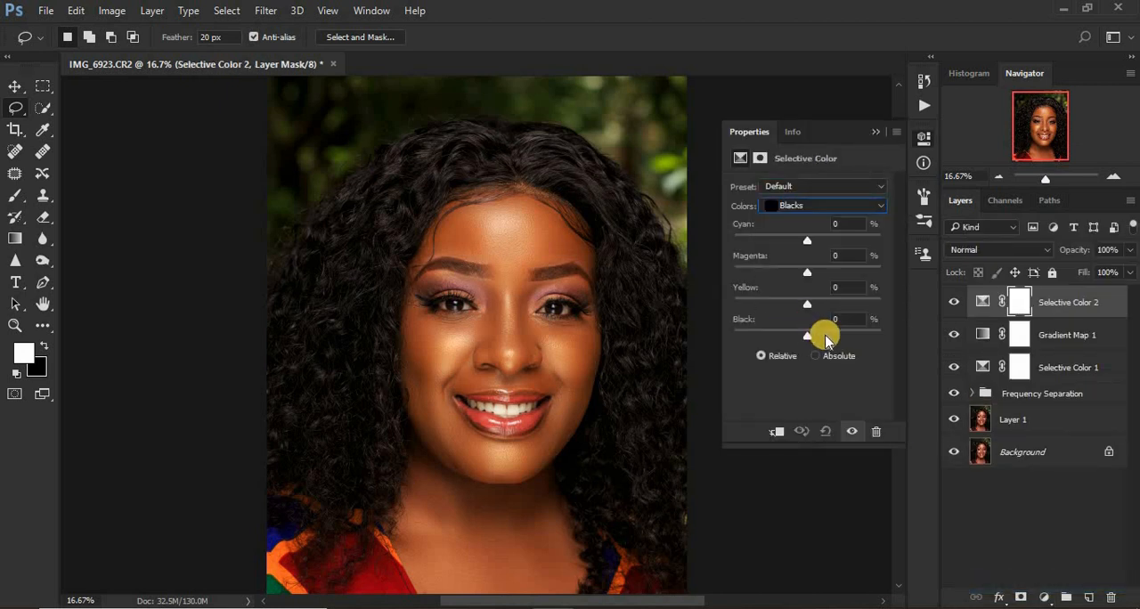
{"action": "left_click_drag", "start_coordinate": [812, 339], "coordinate": [807, 338]}
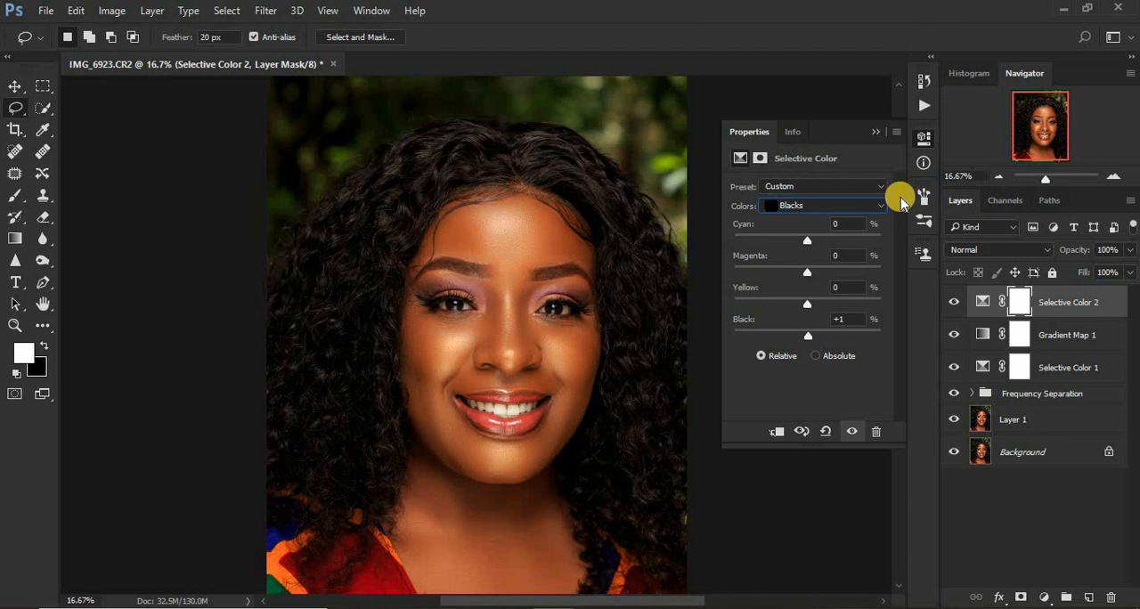
{"action": "left_click", "coordinate": [875, 130]}
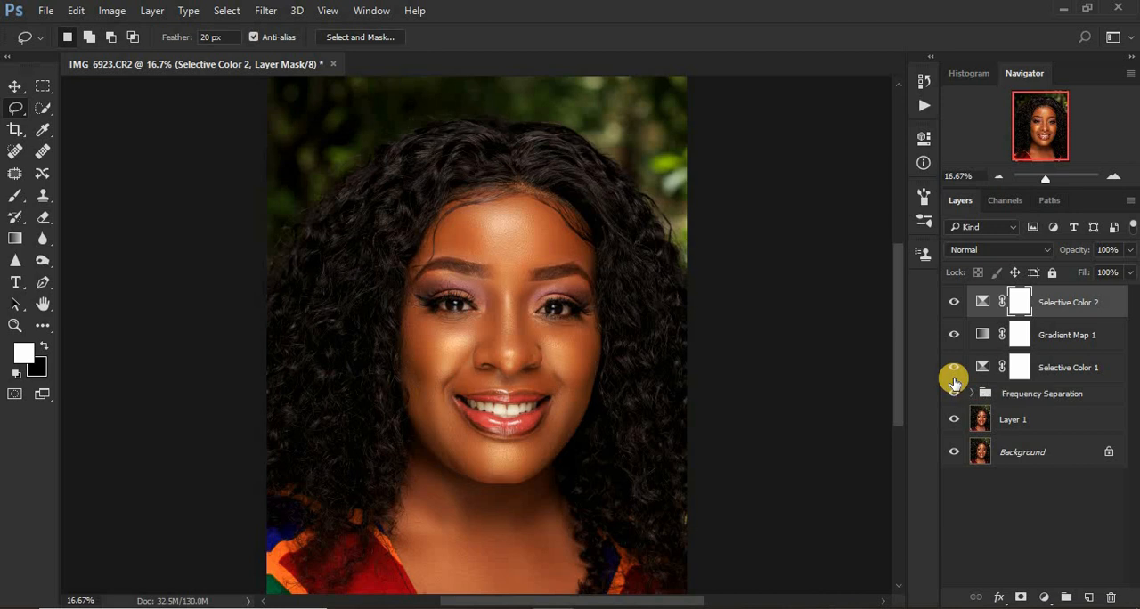
Stamp all visible layers into a new layer on top and duplicate that merged layer.
{"action": "key", "text": "ctrl+shift+alt+e"}
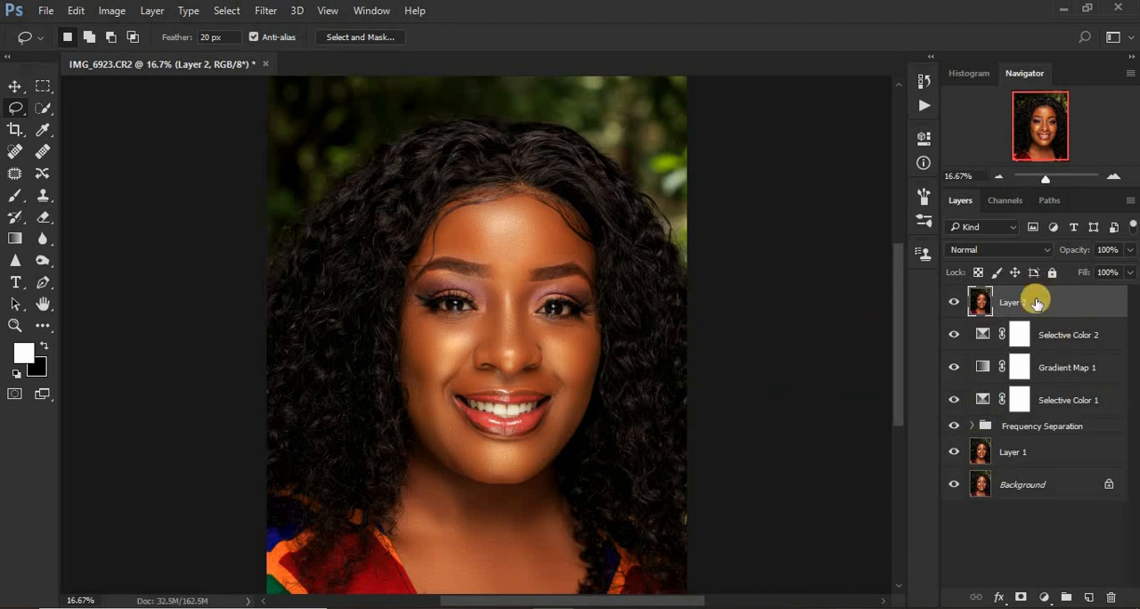
{"action": "key", "text": "ctrl+j"}
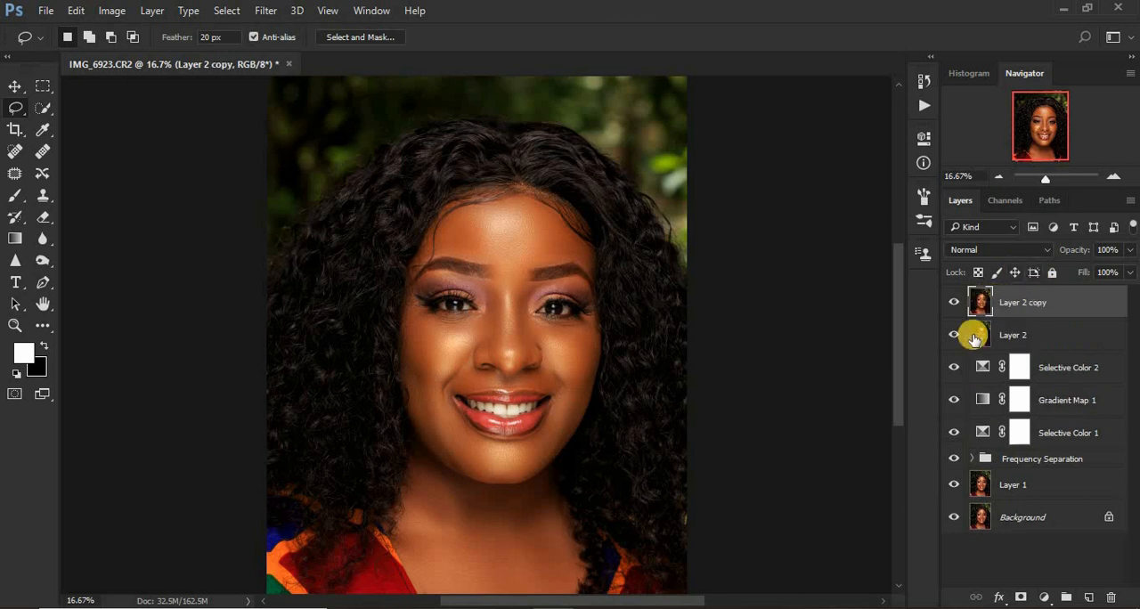
Open the Camera Raw Filter on the duplicated merged layer and choose the Adjustment Brush with Temperature -18, Tint +73, Highlights +5, Whites +5 and Saturation -70.
{"action": "left_click", "coordinate": [264, 10]}
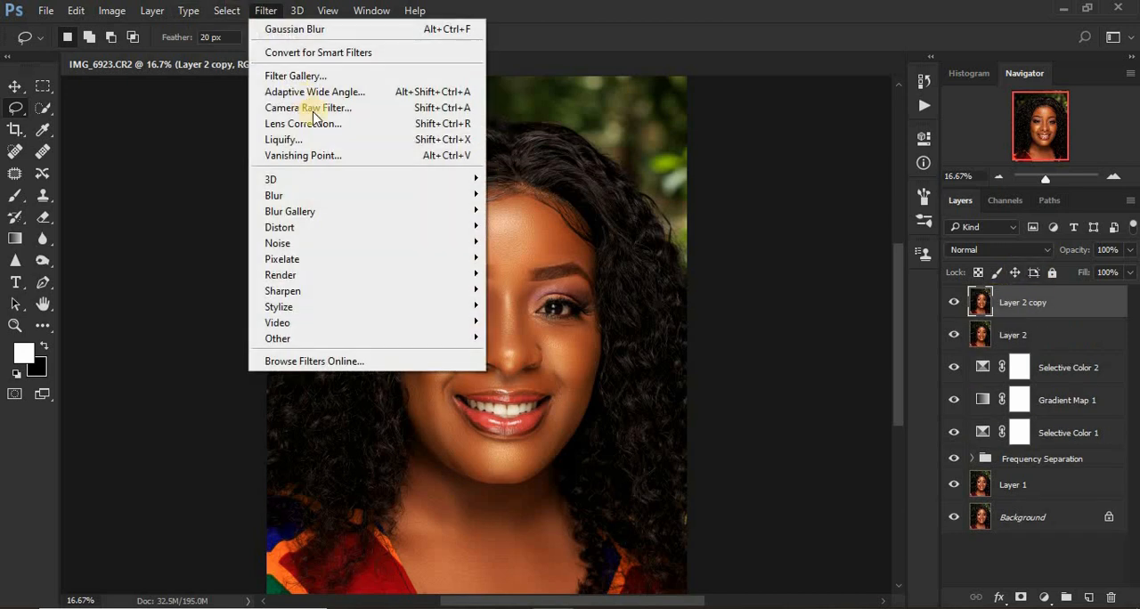
{"action": "left_click", "coordinate": [311, 105]}
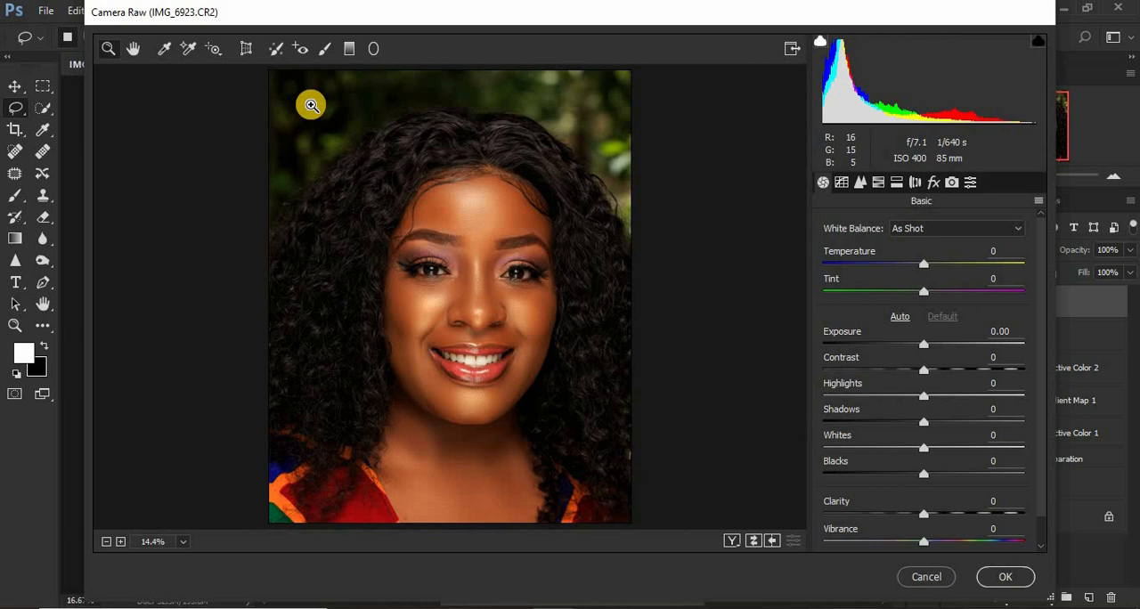
{"action": "left_click", "coordinate": [322, 51]}
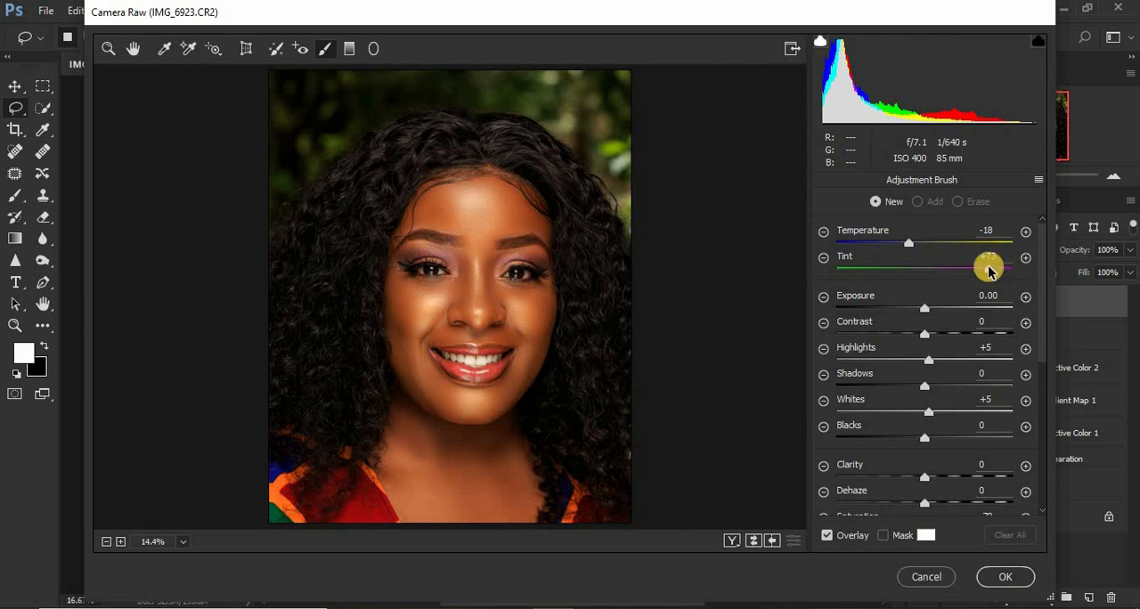
{"action": "left_click_drag", "start_coordinate": [995, 259], "coordinate": [984, 256]}
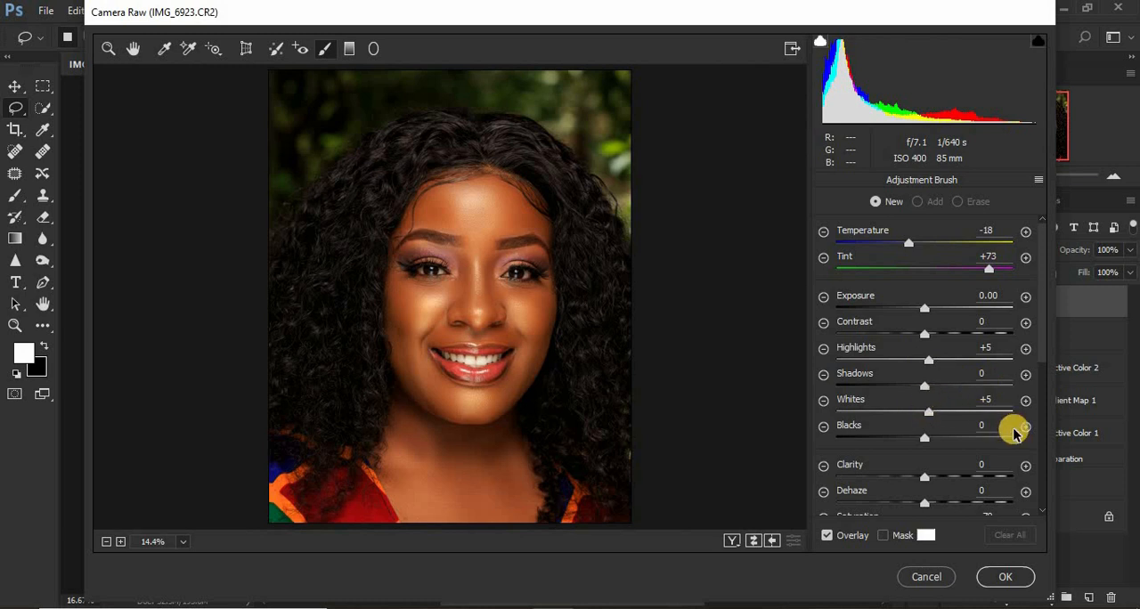
{"action": "left_click_drag", "start_coordinate": [1041, 352], "coordinate": [1044, 403]}
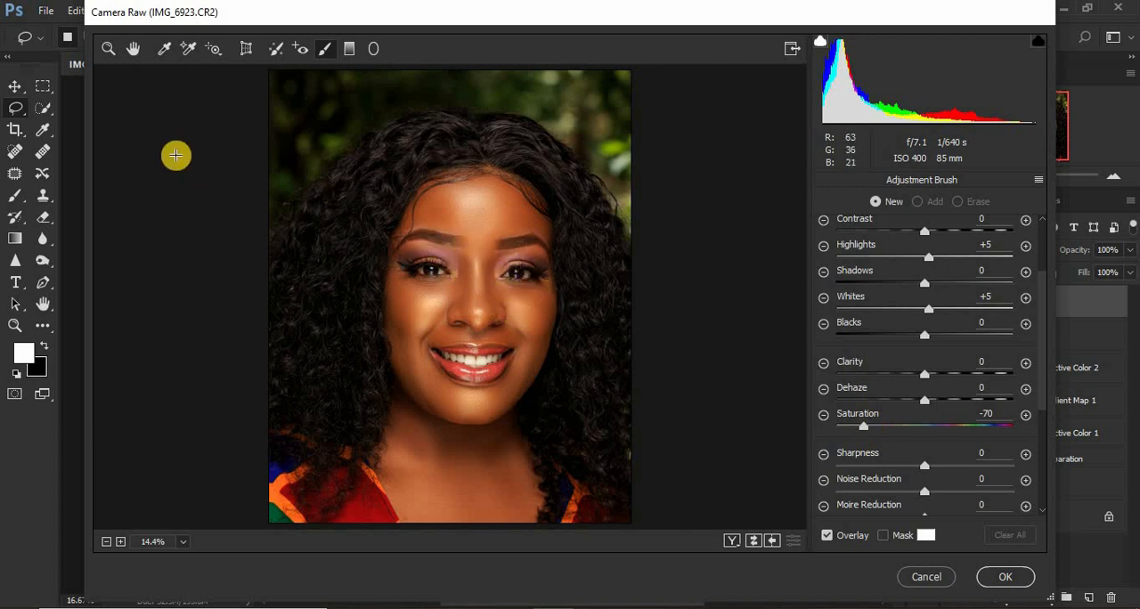
Paint the whitening brush adjustment over the whites of both eyes.
{"action": "left_click", "coordinate": [105, 50]}
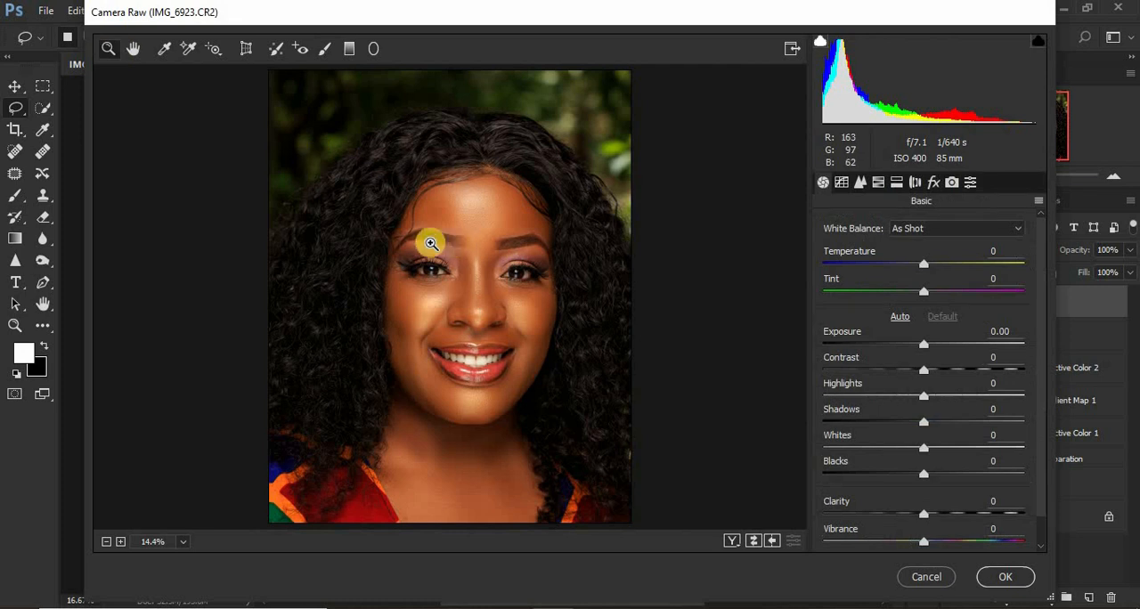
{"action": "left_click_drag", "start_coordinate": [366, 226], "coordinate": [612, 328]}
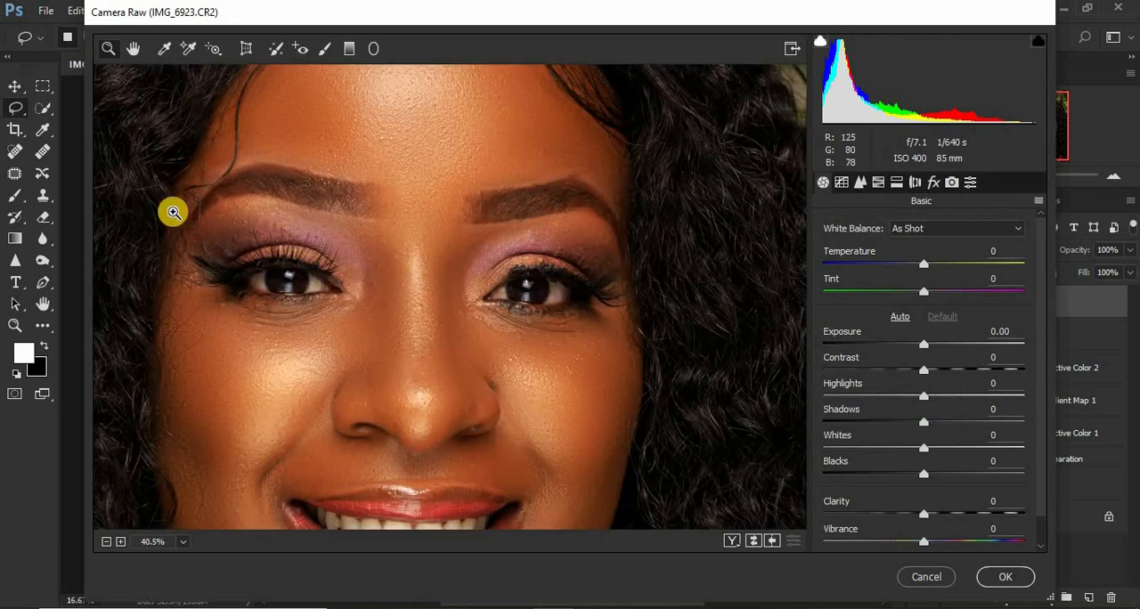
{"action": "left_click_drag", "start_coordinate": [163, 211], "coordinate": [731, 440]}
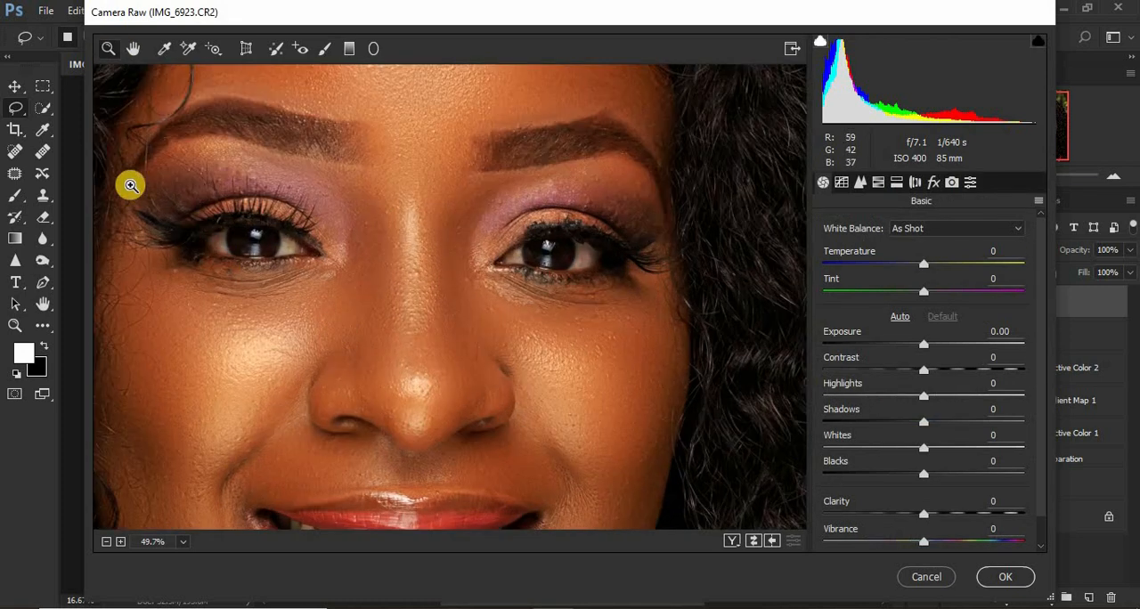
{"action": "mouse_move", "coordinate": [131, 185]}
{"action": "left_mouse_down"}
{"action": "mouse_move", "coordinate": [601, 371]}
{"action": "mouse_move", "coordinate": [717, 383]}
{"action": "left_mouse_up"}
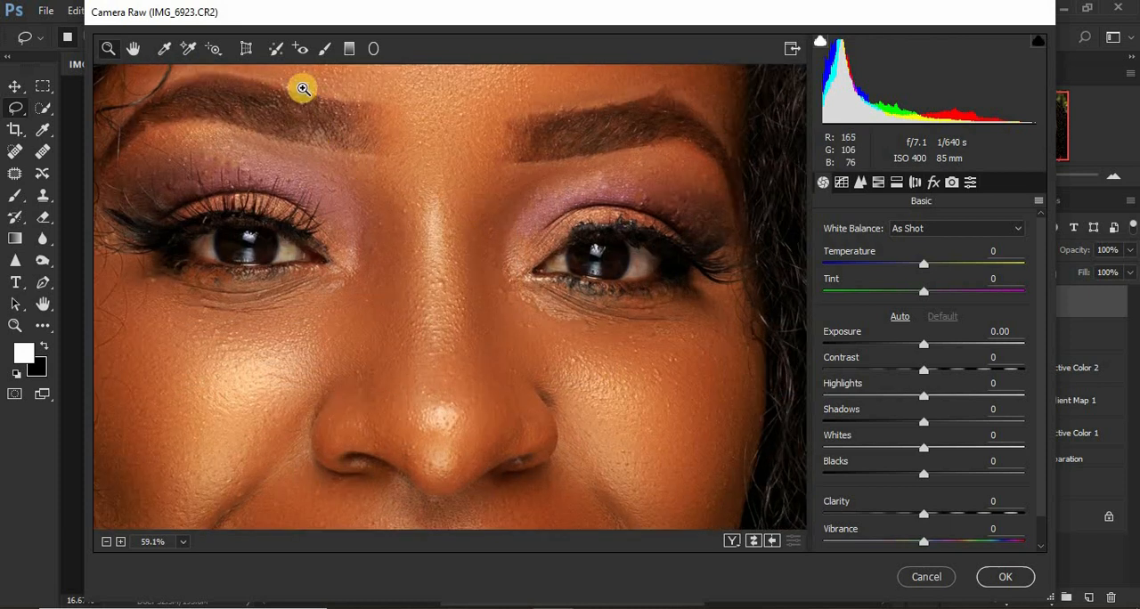
{"action": "left_click", "coordinate": [326, 50]}
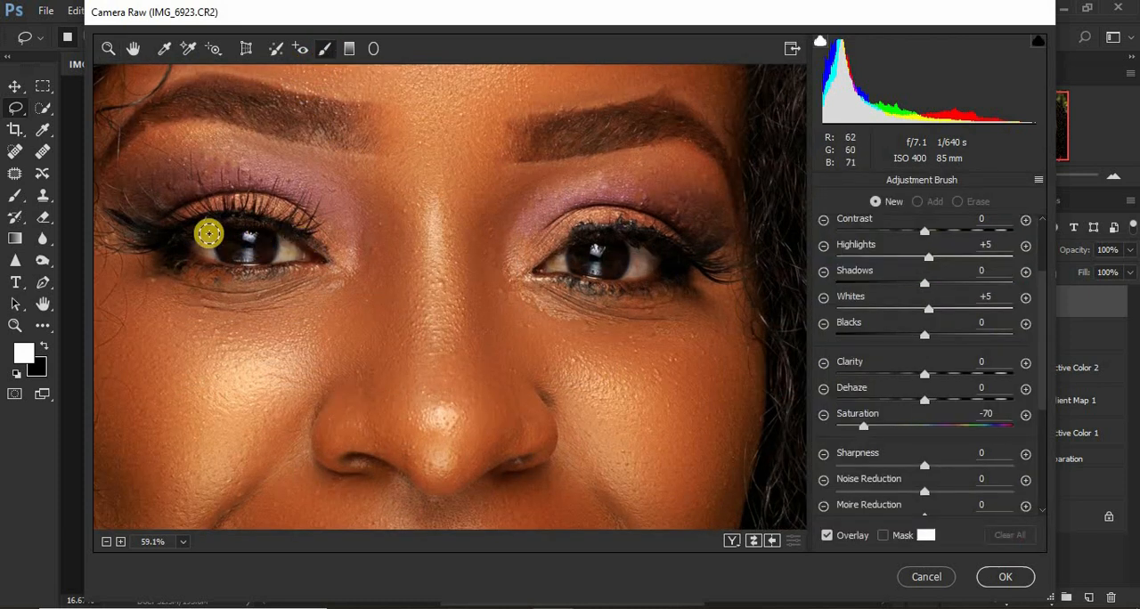
{"action": "mouse_move", "coordinate": [217, 222]}
{"action": "left_mouse_down"}
{"action": "mouse_move", "coordinate": [211, 255]}
{"action": "mouse_move", "coordinate": [196, 235]}
{"action": "mouse_move", "coordinate": [210, 253]}
{"action": "mouse_move", "coordinate": [282, 239]}
{"action": "mouse_move", "coordinate": [278, 258]}
{"action": "mouse_move", "coordinate": [322, 237]}
{"action": "left_mouse_up"}
{"action": "mouse_move", "coordinate": [636, 253]}
{"action": "left_mouse_down"}
{"action": "mouse_move", "coordinate": [644, 259]}
{"action": "mouse_move", "coordinate": [618, 270]}
{"action": "mouse_move", "coordinate": [558, 263]}
{"action": "mouse_move", "coordinate": [595, 255]}
{"action": "left_mouse_up"}
{"action": "key", "text": "ctrl+0"}
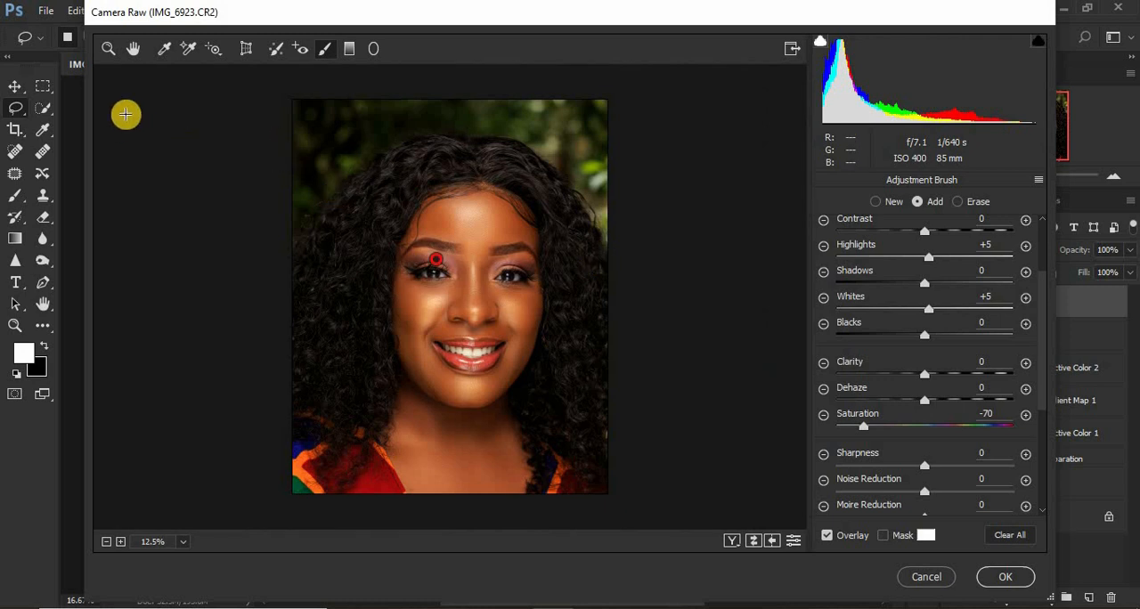
Paint a new whitening brush adjustment over all the visible teeth and apply the Camera Raw filter.
{"action": "left_click", "coordinate": [112, 50]}
{"action": "left_click_drag", "start_coordinate": [433, 311], "coordinate": [568, 394]}
{"action": "left_click_drag", "start_coordinate": [142, 222], "coordinate": [584, 386]}
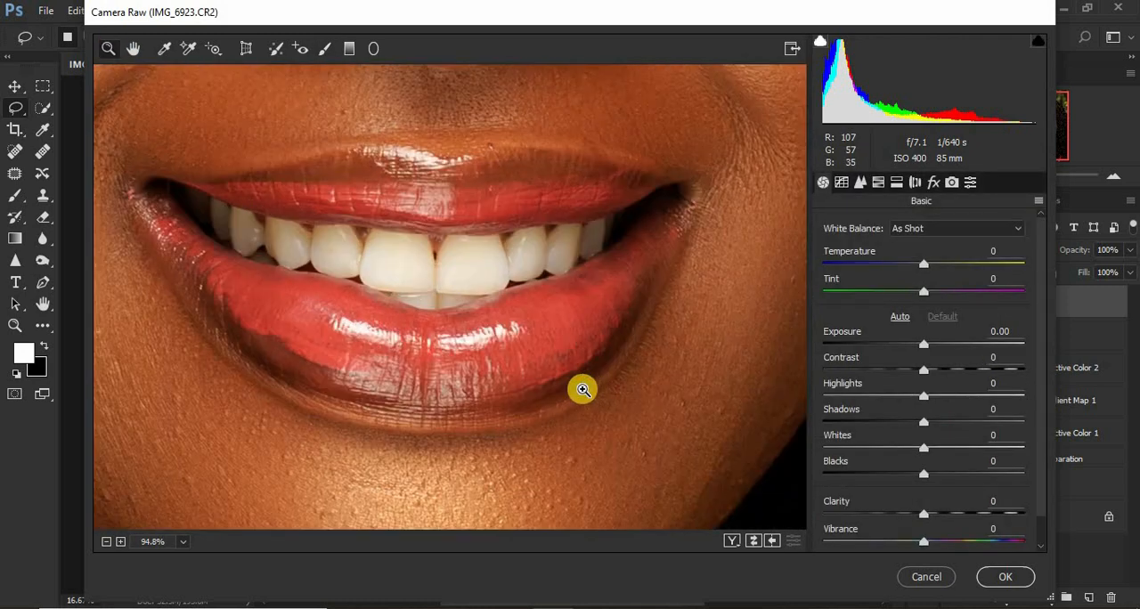
{"action": "left_click", "coordinate": [324, 48]}
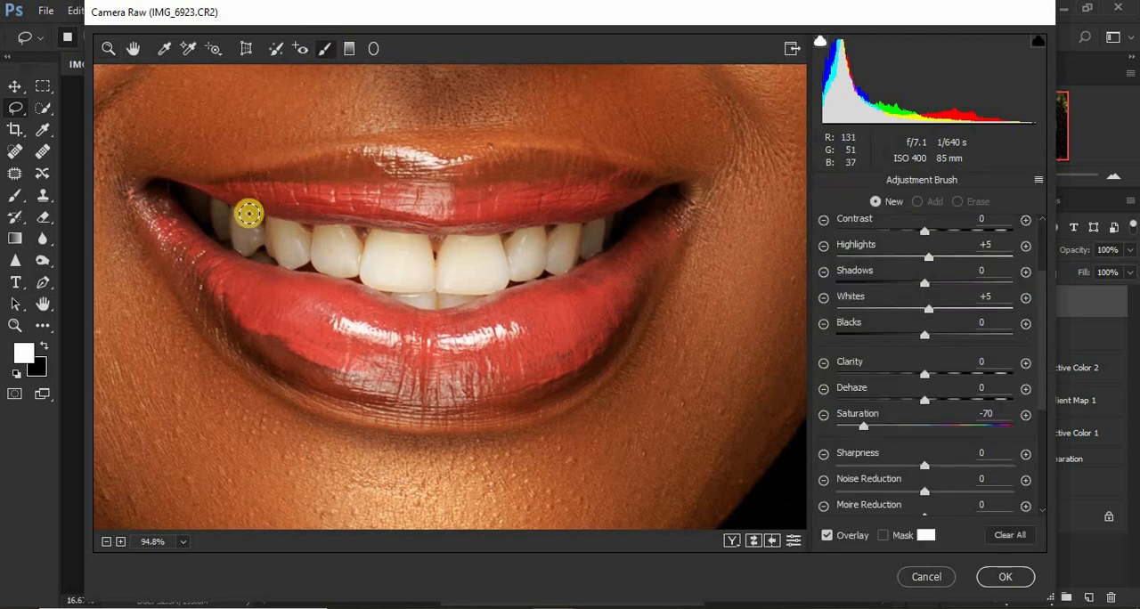
{"action": "mouse_move", "coordinate": [244, 242]}
{"action": "left_mouse_down"}
{"action": "mouse_move", "coordinate": [213, 211]}
{"action": "mouse_move", "coordinate": [221, 227]}
{"action": "mouse_move", "coordinate": [201, 204]}
{"action": "mouse_move", "coordinate": [272, 227]}
{"action": "mouse_move", "coordinate": [291, 253]}
{"action": "mouse_move", "coordinate": [297, 240]}
{"action": "mouse_move", "coordinate": [282, 226]}
{"action": "mouse_move", "coordinate": [293, 251]}
{"action": "mouse_move", "coordinate": [298, 236]}
{"action": "mouse_move", "coordinate": [318, 249]}
{"action": "mouse_move", "coordinate": [326, 240]}
{"action": "mouse_move", "coordinate": [338, 256]}
{"action": "mouse_move", "coordinate": [339, 242]}
{"action": "mouse_move", "coordinate": [329, 243]}
{"action": "mouse_move", "coordinate": [331, 262]}
{"action": "mouse_move", "coordinate": [347, 259]}
{"action": "mouse_move", "coordinate": [352, 241]}
{"action": "mouse_move", "coordinate": [392, 247]}
{"action": "mouse_move", "coordinate": [416, 269]}
{"action": "mouse_move", "coordinate": [418, 251]}
{"action": "mouse_move", "coordinate": [390, 266]}
{"action": "left_mouse_up"}
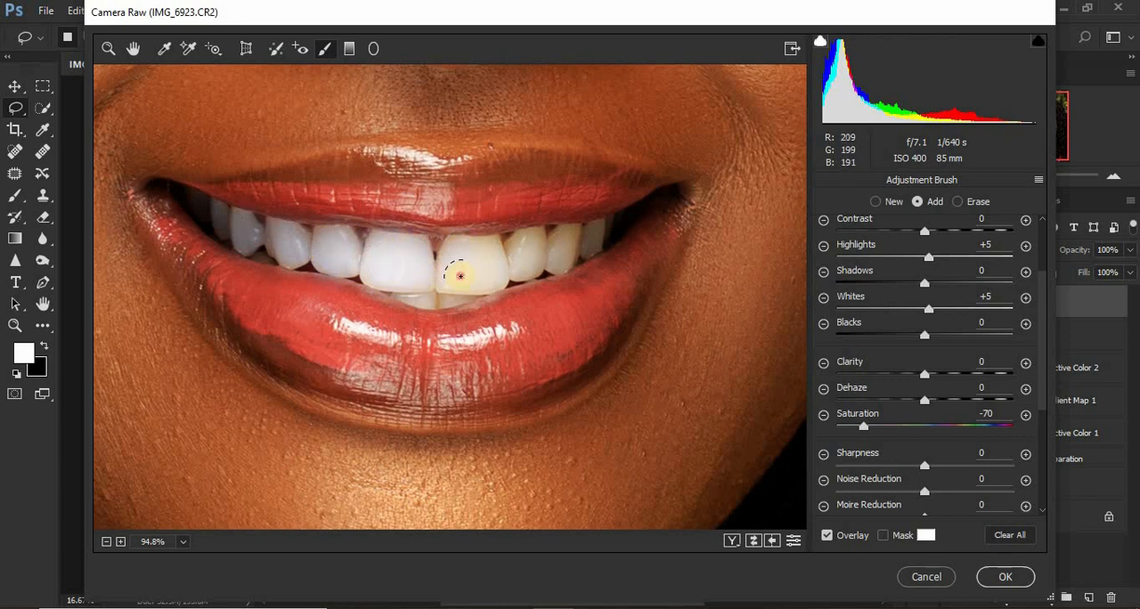
{"action": "mouse_move", "coordinate": [460, 277]}
{"action": "left_mouse_down"}
{"action": "mouse_move", "coordinate": [473, 246]}
{"action": "mouse_move", "coordinate": [465, 273]}
{"action": "mouse_move", "coordinate": [490, 265]}
{"action": "mouse_move", "coordinate": [487, 249]}
{"action": "mouse_move", "coordinate": [530, 243]}
{"action": "mouse_move", "coordinate": [524, 268]}
{"action": "mouse_move", "coordinate": [528, 250]}
{"action": "mouse_move", "coordinate": [567, 235]}
{"action": "mouse_move", "coordinate": [557, 258]}
{"action": "mouse_move", "coordinate": [568, 258]}
{"action": "mouse_move", "coordinate": [596, 230]}
{"action": "mouse_move", "coordinate": [574, 250]}
{"action": "mouse_move", "coordinate": [445, 296]}
{"action": "mouse_move", "coordinate": [308, 252]}
{"action": "left_mouse_up"}
{"action": "key", "text": "ctrl+minus"}
{"action": "key", "text": "ctrl+minus"}
{"action": "key", "text": "ctrl+minus"}
{"action": "key", "text": "ctrl+minus"}
{"action": "key", "text": "ctrl+minus"}
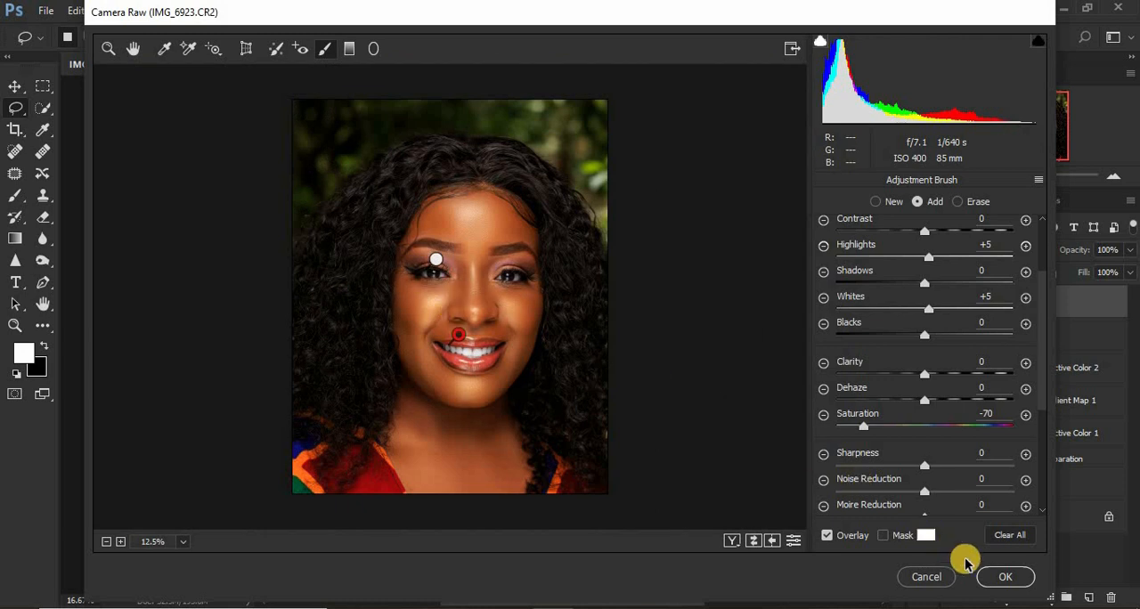
{"action": "left_click", "coordinate": [994, 576]}
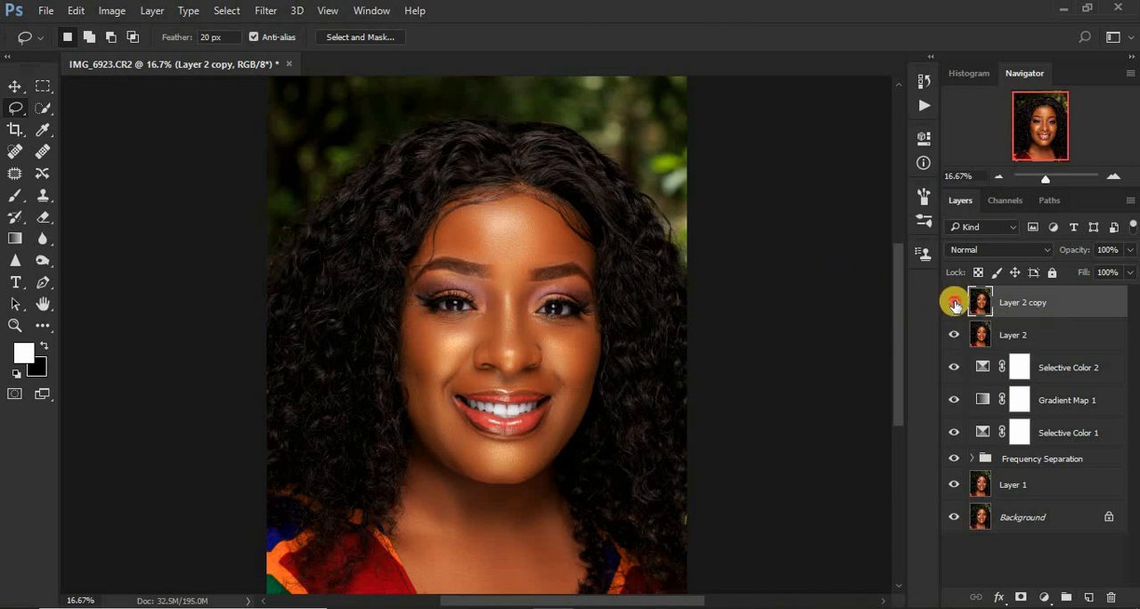
Hide every layer above the Background, show Layer 1 again and compare the image with and without the Frequency Separation group.
{"action": "left_click_drag", "start_coordinate": [954, 304], "coordinate": [956, 482]}
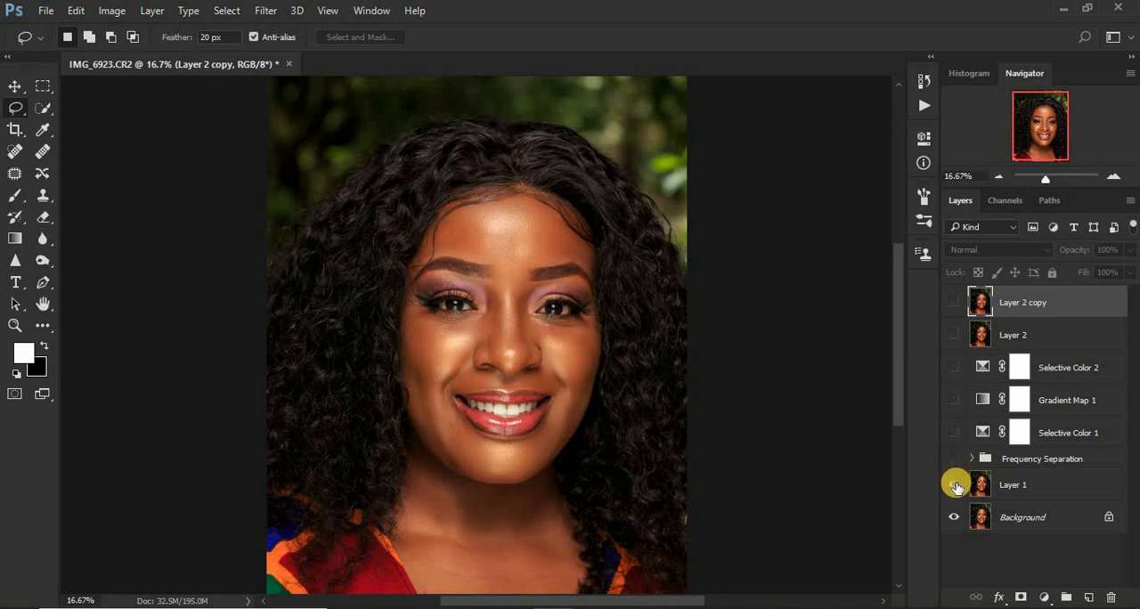
{"action": "left_click", "coordinate": [954, 484]}
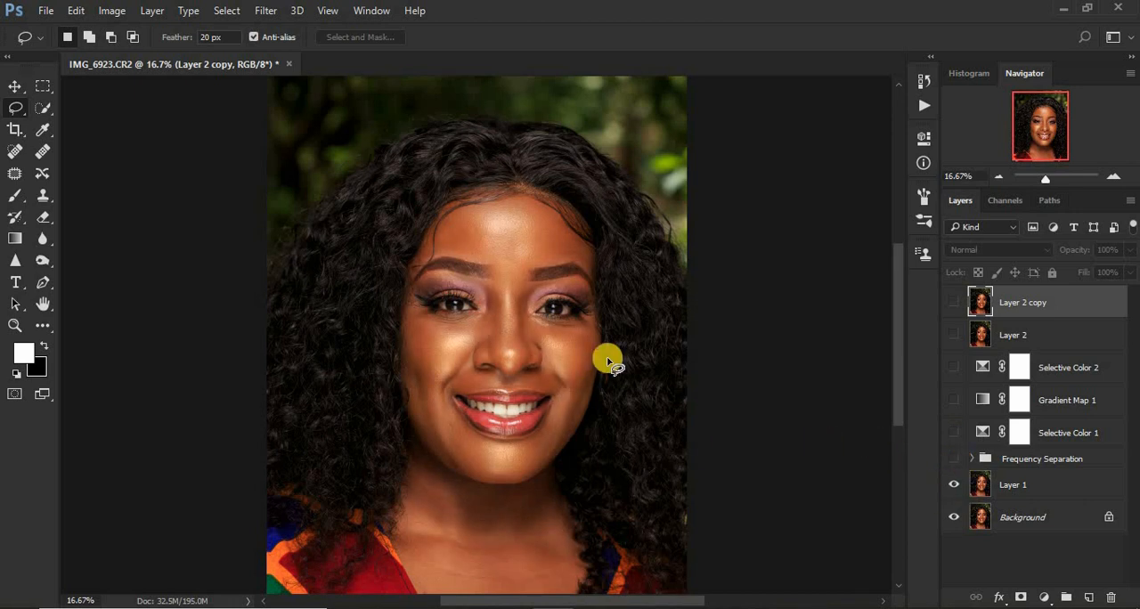
{"action": "left_click", "coordinate": [954, 459]}
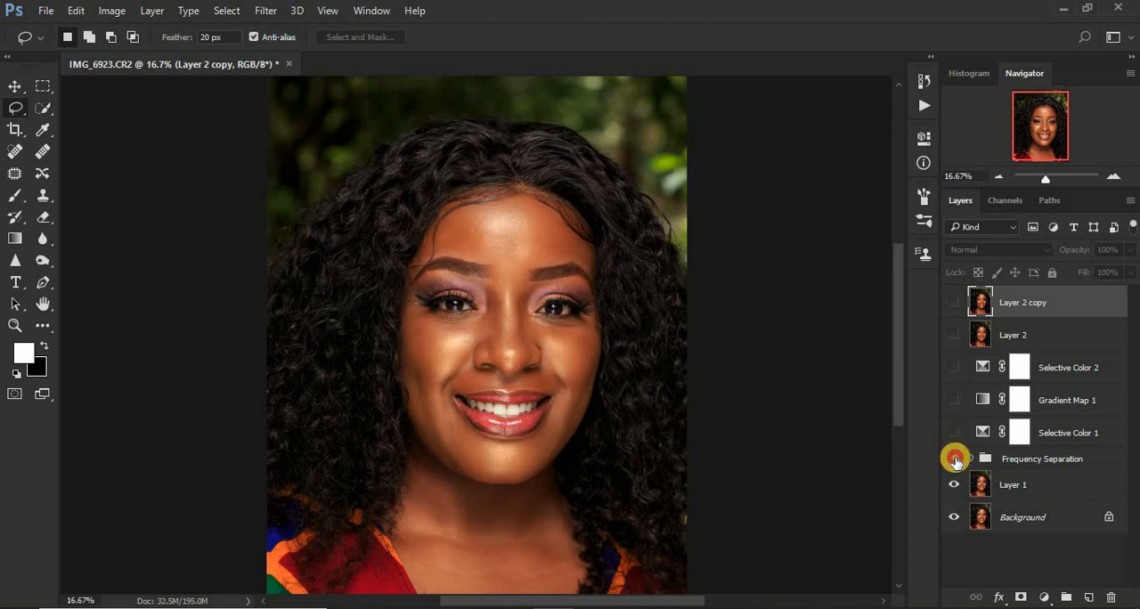
{"action": "left_click", "coordinate": [955, 459]}
{"action": "left_click", "coordinate": [955, 459]}
{"action": "left_click", "coordinate": [955, 459]}
{"action": "left_click", "coordinate": [955, 459]}
{"action": "left_click", "coordinate": [955, 459]}
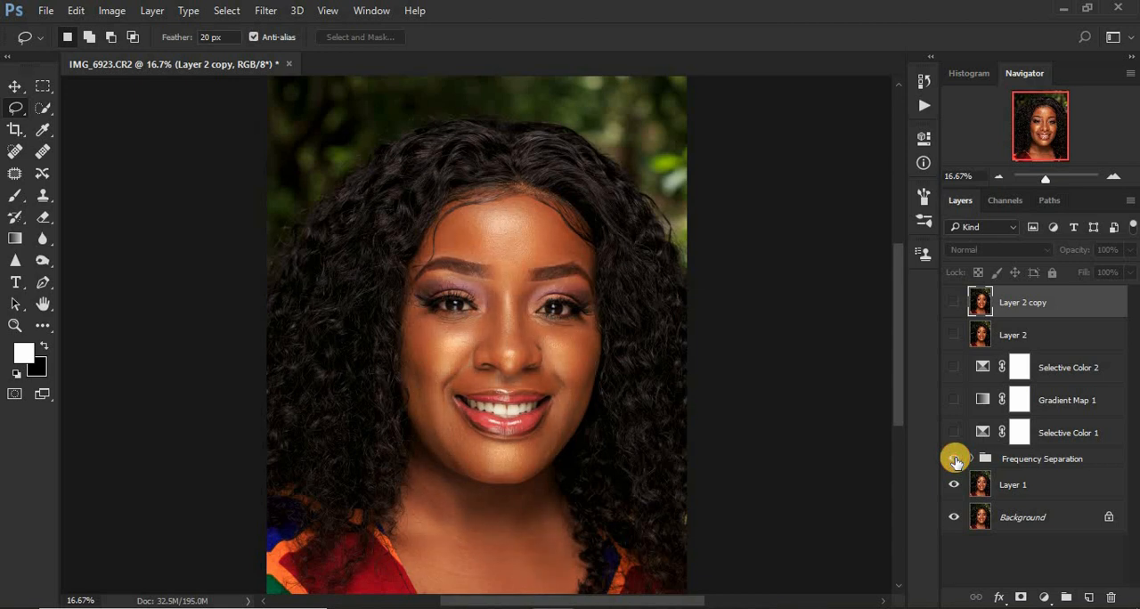
Toggle the Gradient Map 1 and Selective Color 2 adjustments to compare their effect, leaving both shown.
{"action": "left_click", "coordinate": [955, 405]}
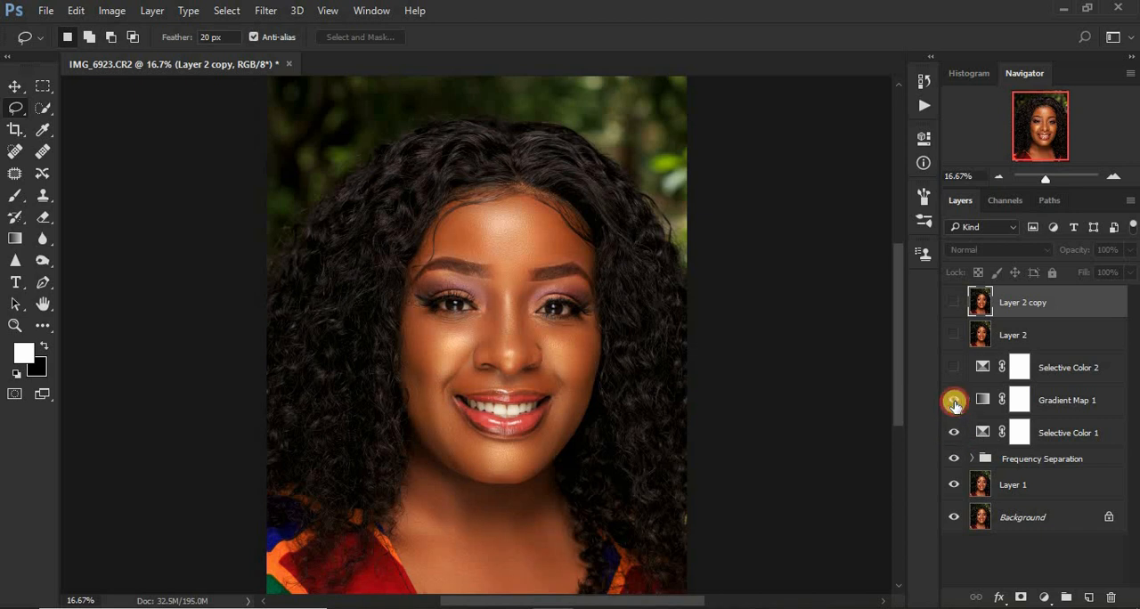
{"action": "left_click", "coordinate": [955, 405]}
{"action": "left_click", "coordinate": [955, 406]}
{"action": "left_click", "coordinate": [955, 405]}
{"action": "left_click", "coordinate": [955, 405]}
{"action": "left_click", "coordinate": [955, 374]}
{"action": "left_click", "coordinate": [955, 374]}
{"action": "left_click", "coordinate": [955, 374]}
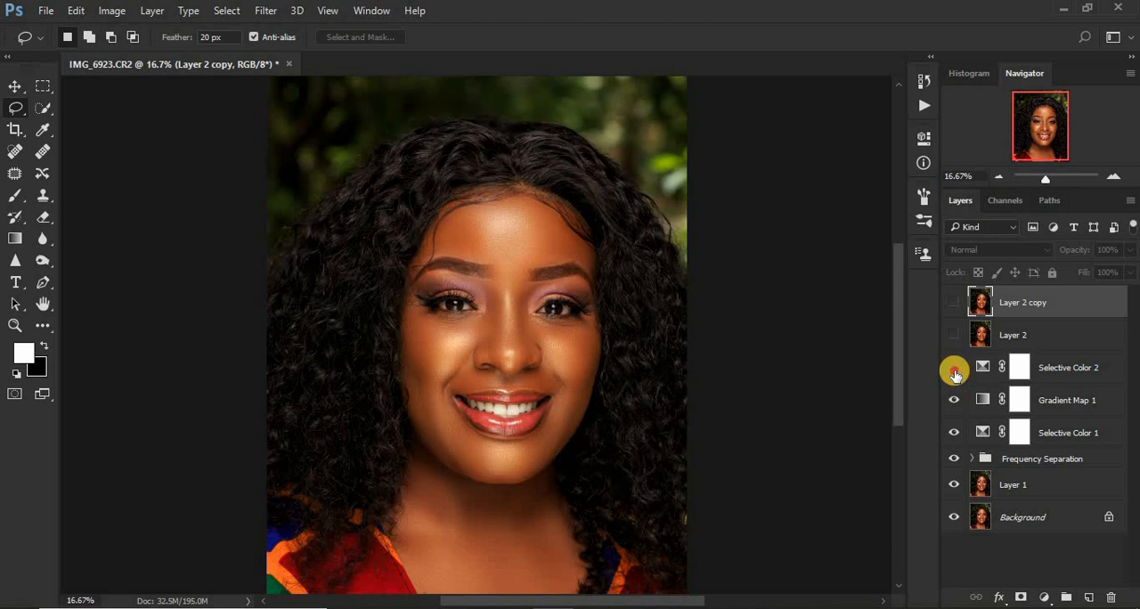
{"action": "left_click", "coordinate": [955, 375]}
{"action": "left_click", "coordinate": [955, 374]}
Toggle Layer 2 to check its effect and show it together with the whitened Layer 2 copy.
{"action": "left_click", "coordinate": [953, 337]}
{"action": "left_click", "coordinate": [953, 337]}
{"action": "left_click", "coordinate": [954, 337]}
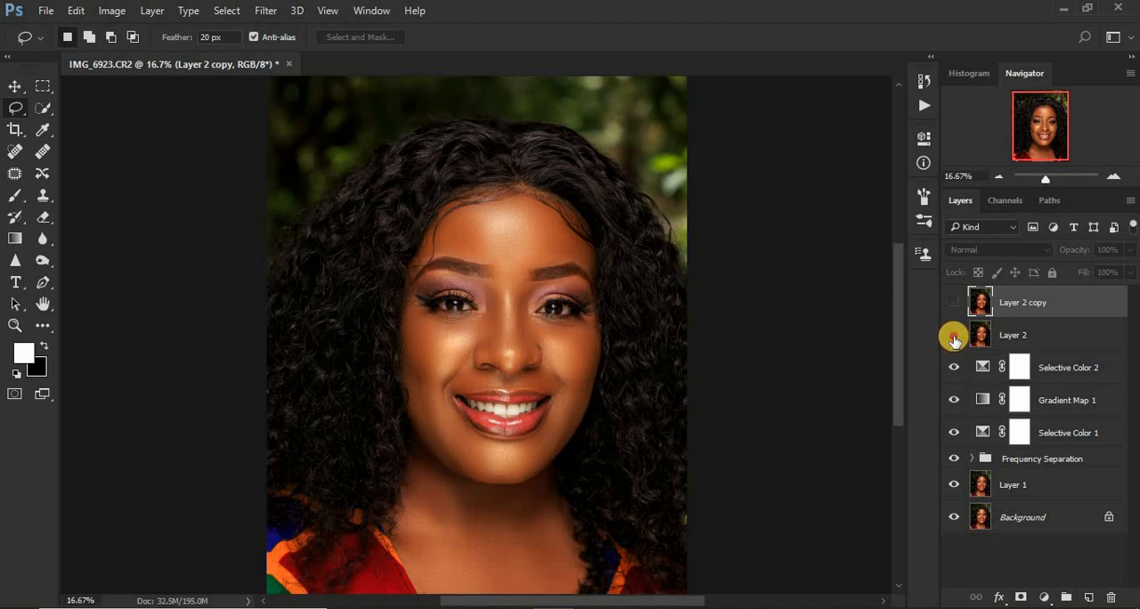
{"action": "left_click", "coordinate": [953, 338]}
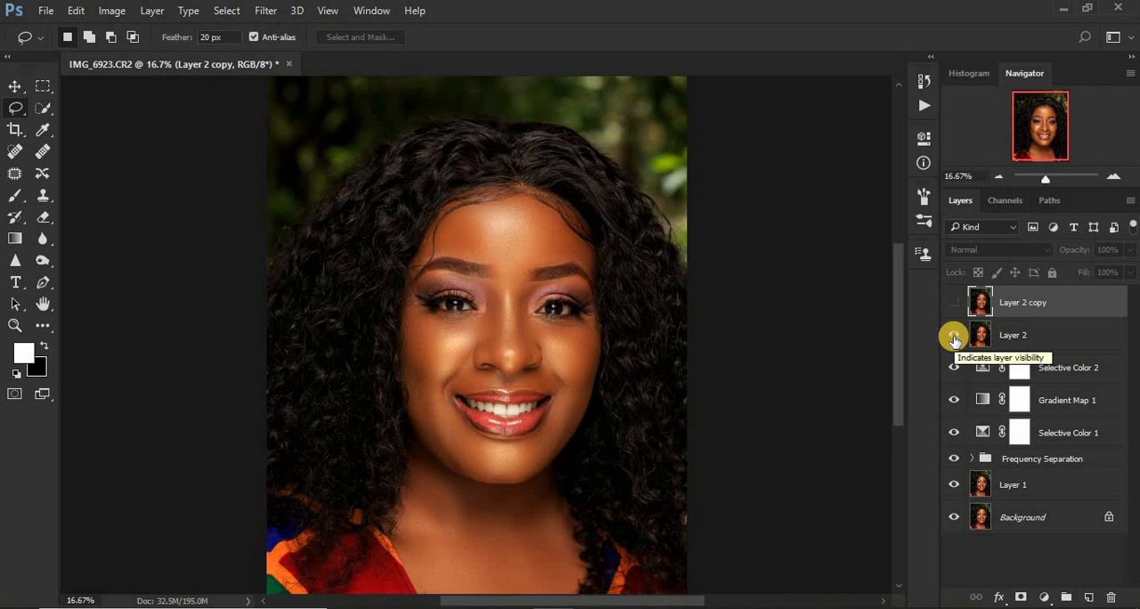
{"action": "left_click", "coordinate": [955, 304]}
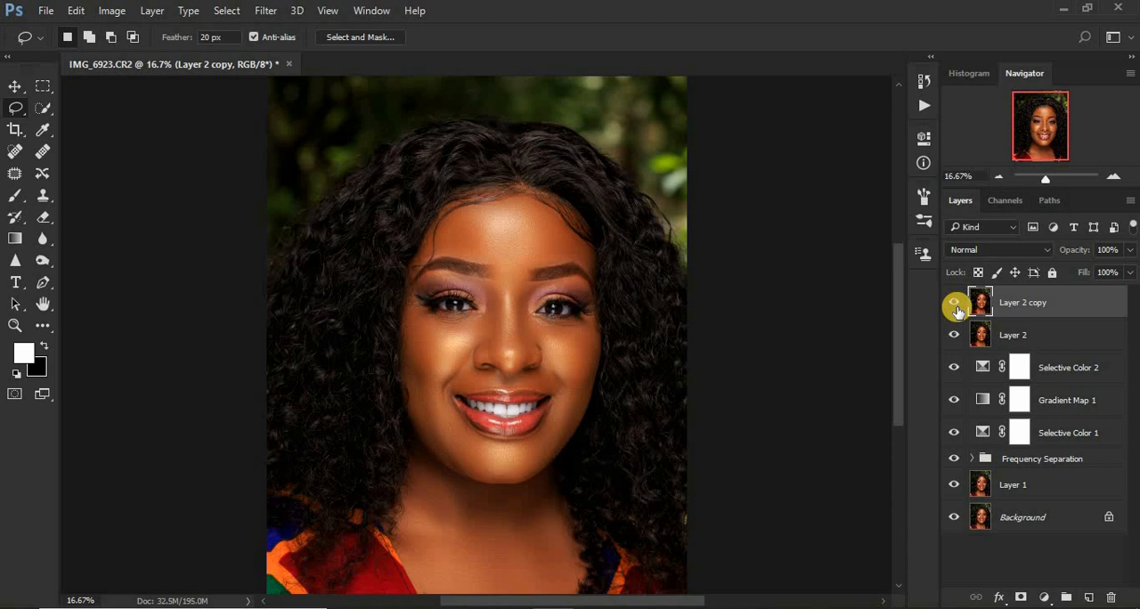
Compare the portrait before and after by repeatedly isolating the Background layer, ending with all layers shown.
{"action": "left_click", "coordinate": [956, 521], "text": "alt"}
{"action": "left_click", "coordinate": [956, 521], "text": "alt"}
{"action": "left_click", "coordinate": [956, 522], "text": "alt"}
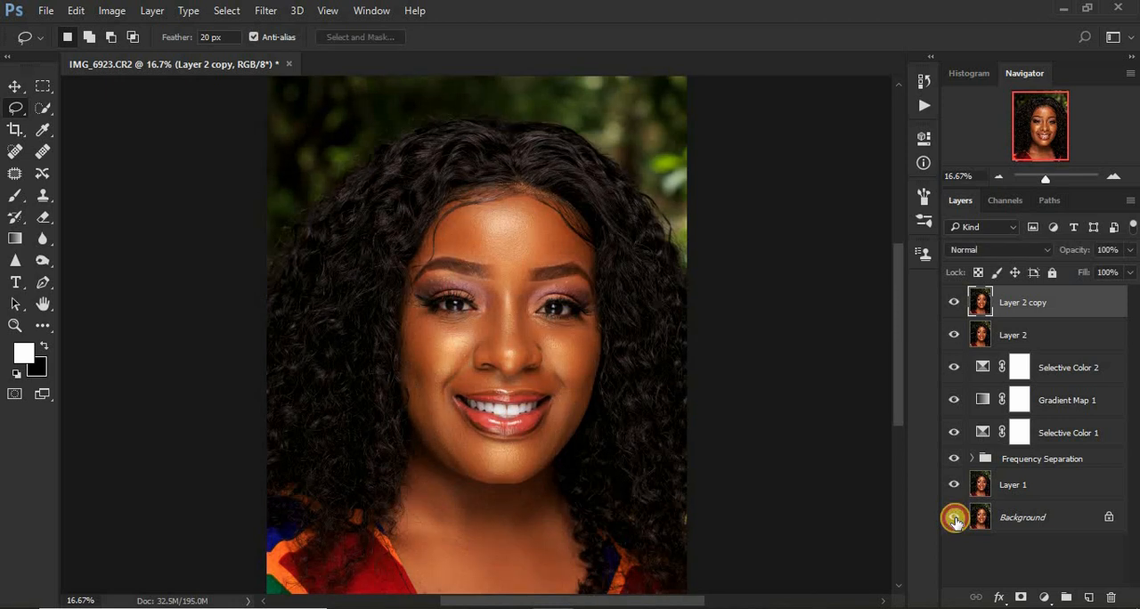
{"action": "left_click", "coordinate": [956, 521], "text": "alt"}
{"action": "left_click", "coordinate": [956, 521], "text": "alt"}
{"action": "left_click", "coordinate": [955, 521], "text": "alt"}
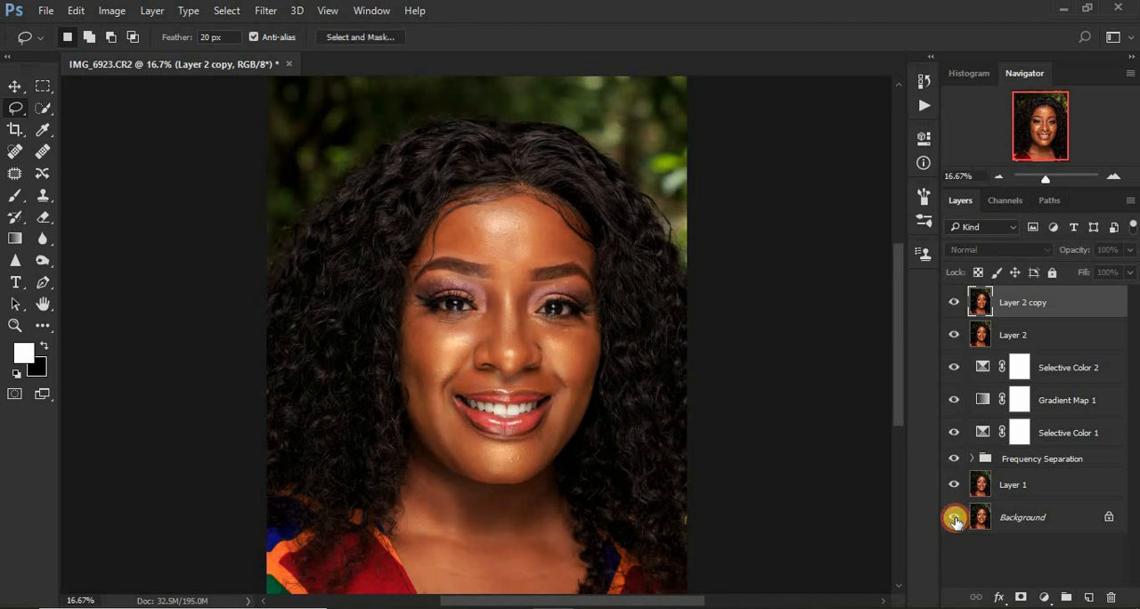
{"action": "left_click", "coordinate": [956, 521], "text": "alt"}
{"action": "left_click", "coordinate": [955, 521], "text": "alt"}
{"action": "left_click", "coordinate": [956, 521], "text": "alt"}
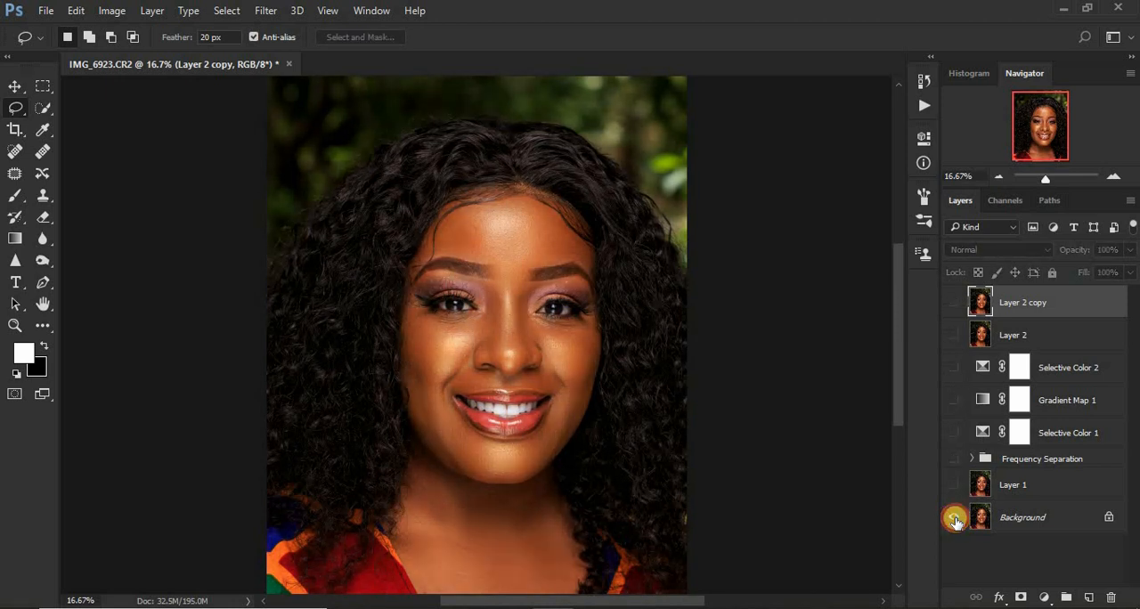
{"action": "left_click", "coordinate": [956, 521], "text": "alt"}
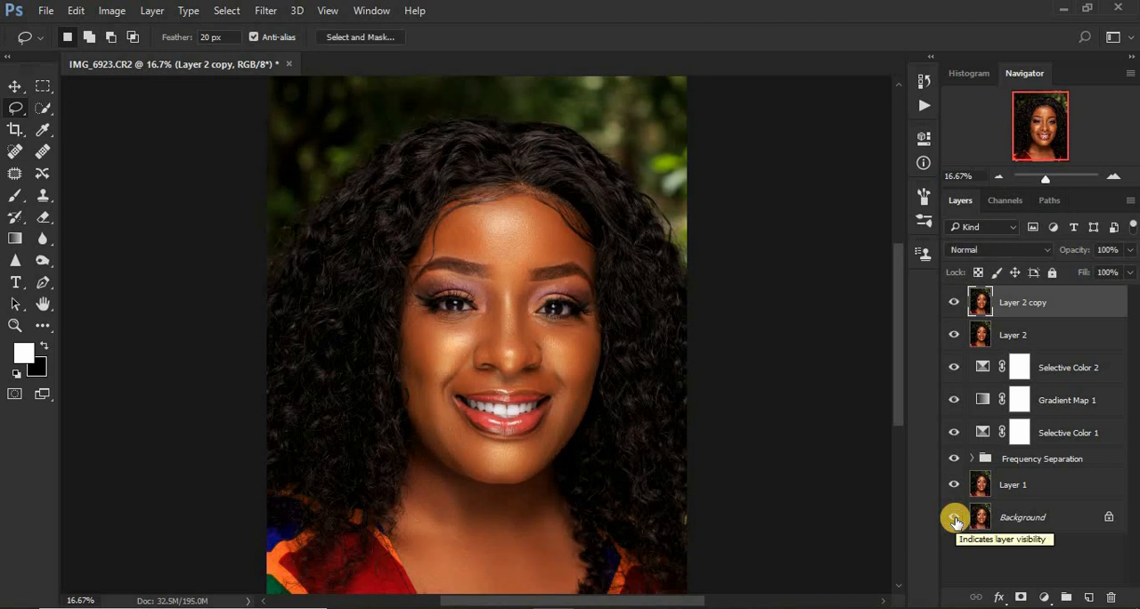